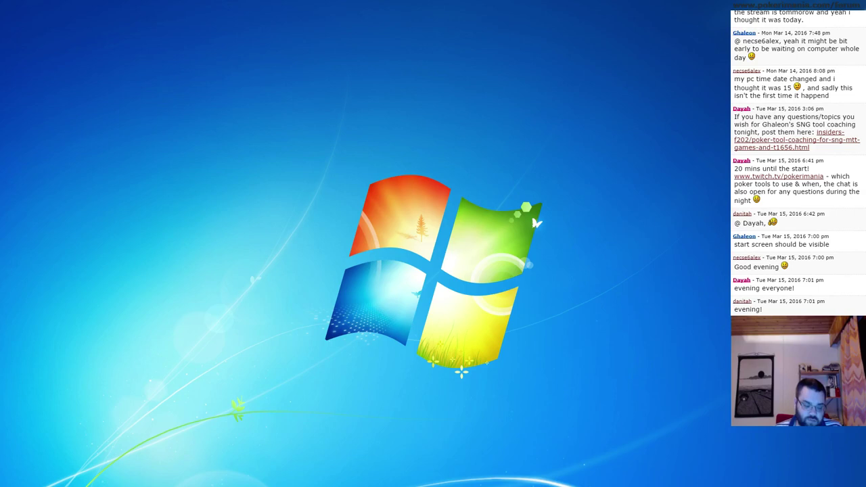
# - Bring up the browser with the poker forum and close the ProPokerTools and mail inbox pages
pyautogui.click(60, 474)
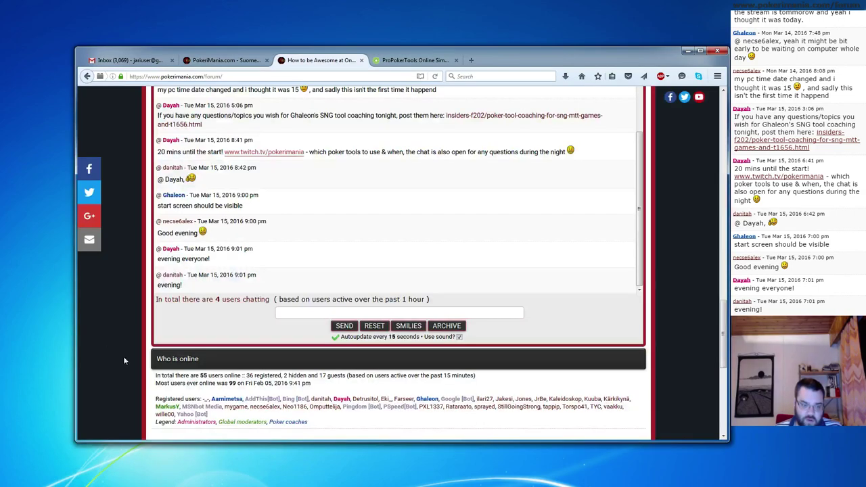
pyautogui.scroll(15, 125, 238)
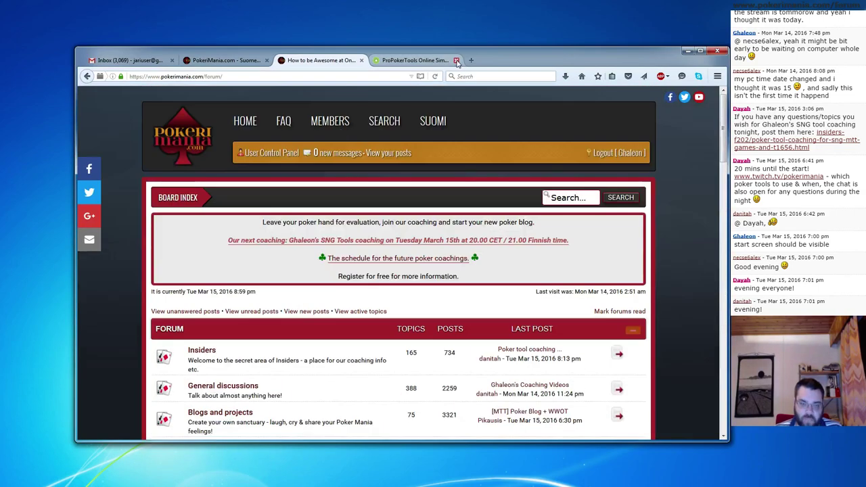
pyautogui.click(456, 60)
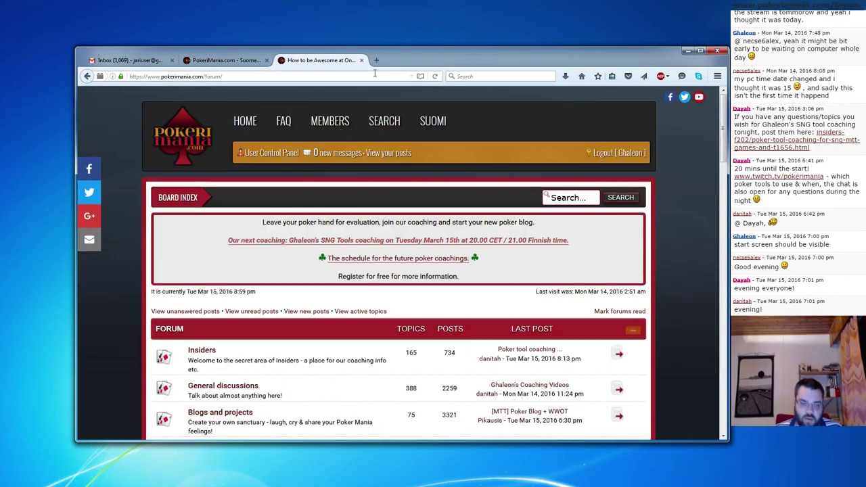
pyautogui.click(172, 60)
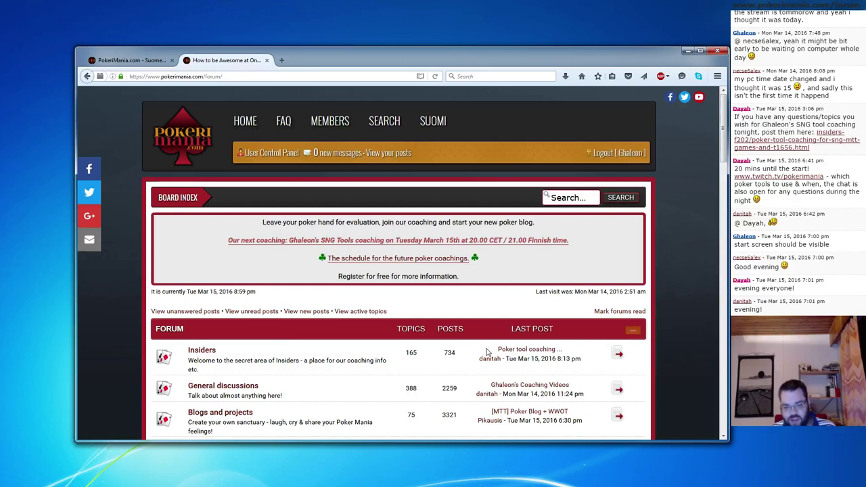
# - Open the forum's "Poker tool coaching" topic and find the Sun Mar 13 post outlining the coaching session
pyautogui.click(526, 349)
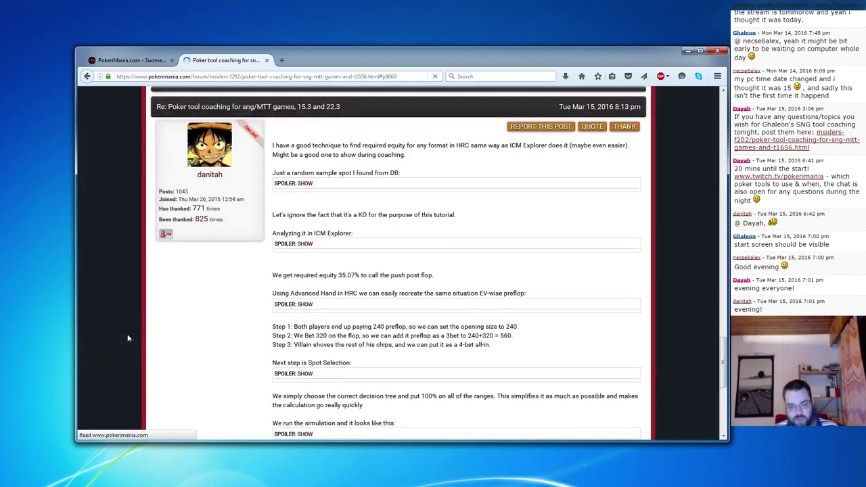
pyautogui.scroll(10, 127, 339)
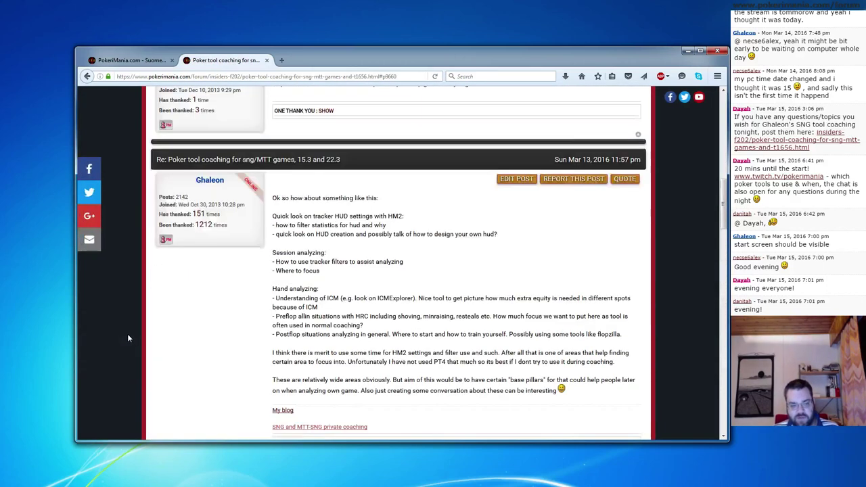
pyautogui.scroll(-3, 132, 331)
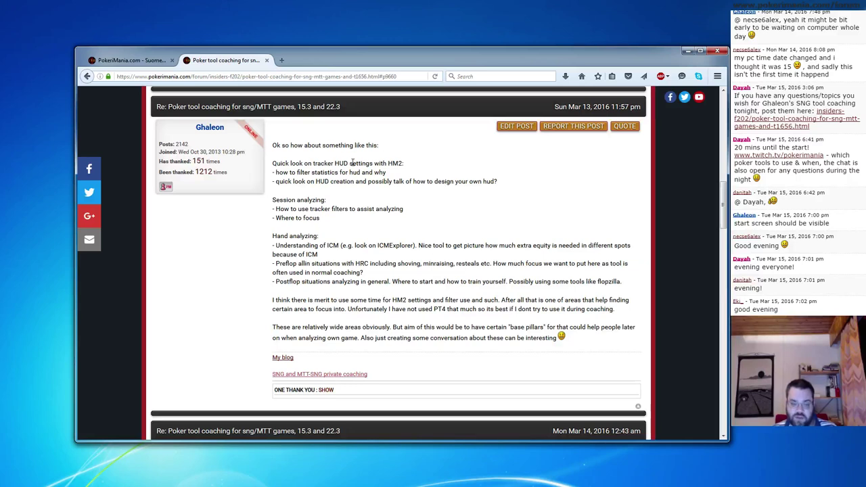
# - Review the post's HUD settings, session analyzing and hand analyzing topics, and minimize the browser
pyautogui.tripleClick(305, 174)
pyautogui.click(352, 203)
pyautogui.moveTo(330, 229); pyautogui.dragTo(613, 311)
pyautogui.click(305, 222)
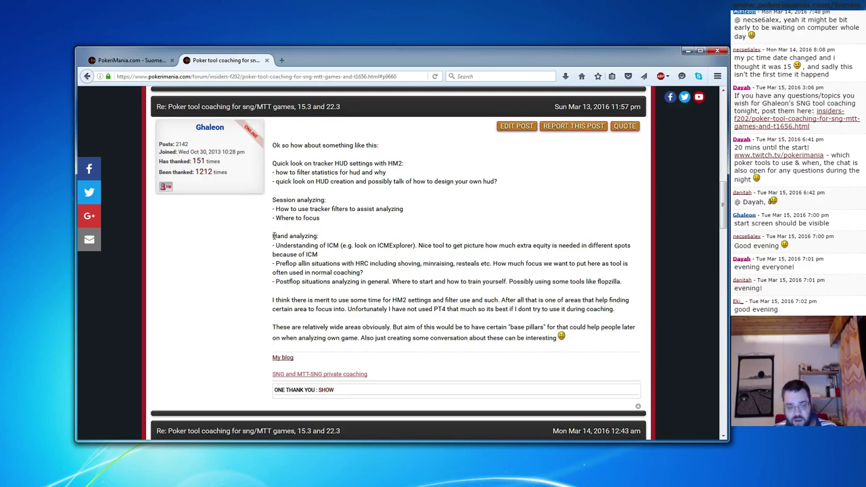
pyautogui.moveTo(272, 237); pyautogui.dragTo(458, 325)
pyautogui.click(435, 279)
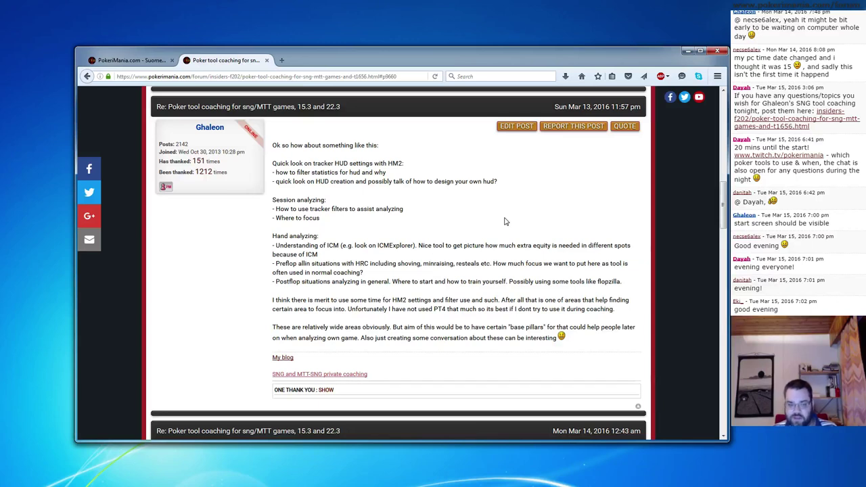
pyautogui.click(689, 52)
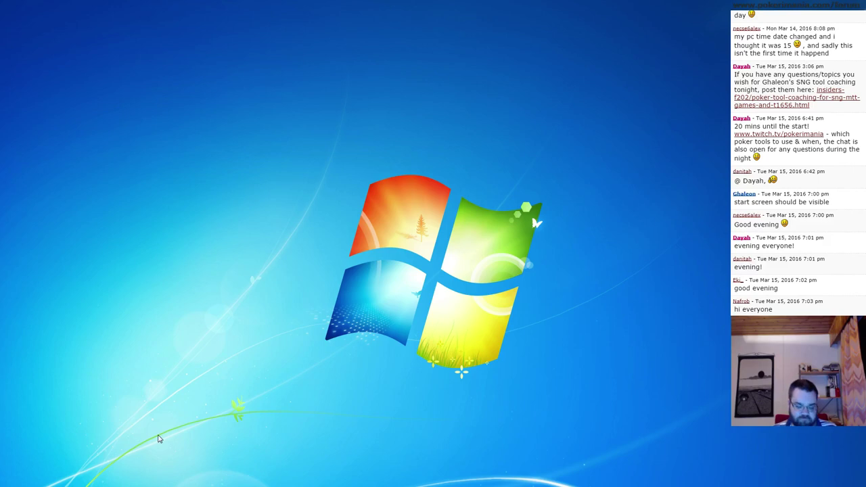
# - Switch to Hold'em Manager and view its general settings, closing them without changes
pyautogui.hotkey('alt', 'Tab')
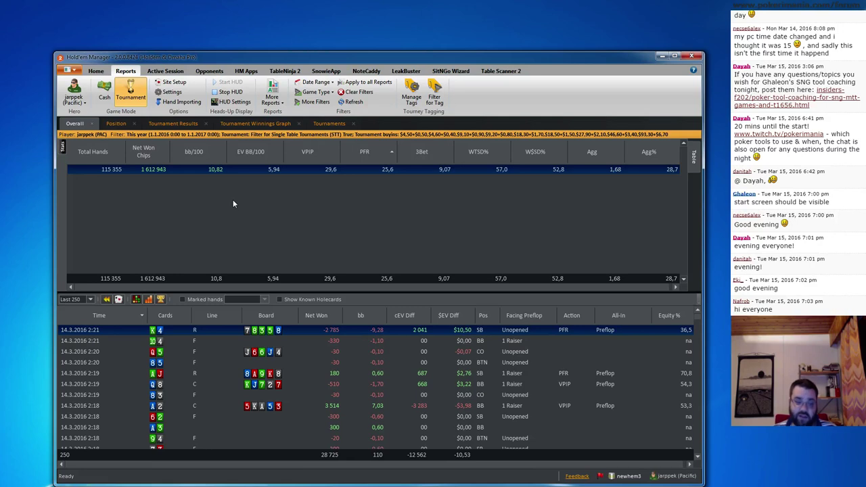
pyautogui.click(174, 103)
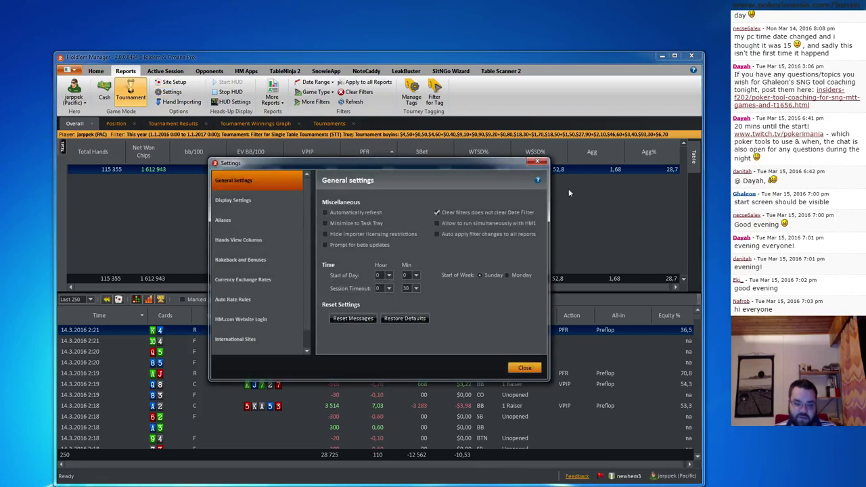
pyautogui.click(537, 162)
# - View the hand importing options, including the auto import options and tourney defaults, and close the window
pyautogui.click(175, 102)
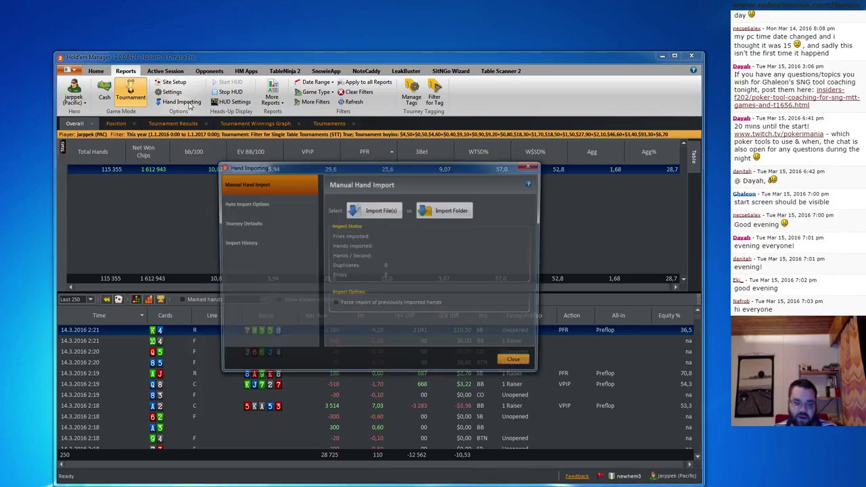
pyautogui.click(269, 210)
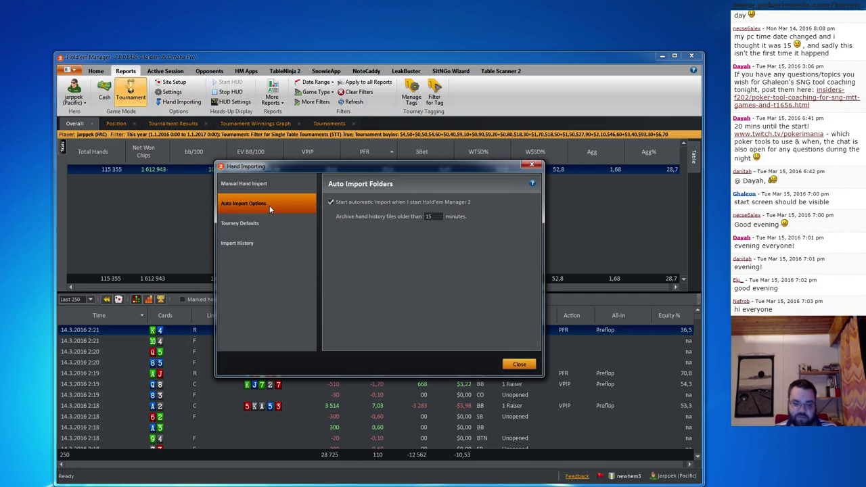
pyautogui.click(269, 224)
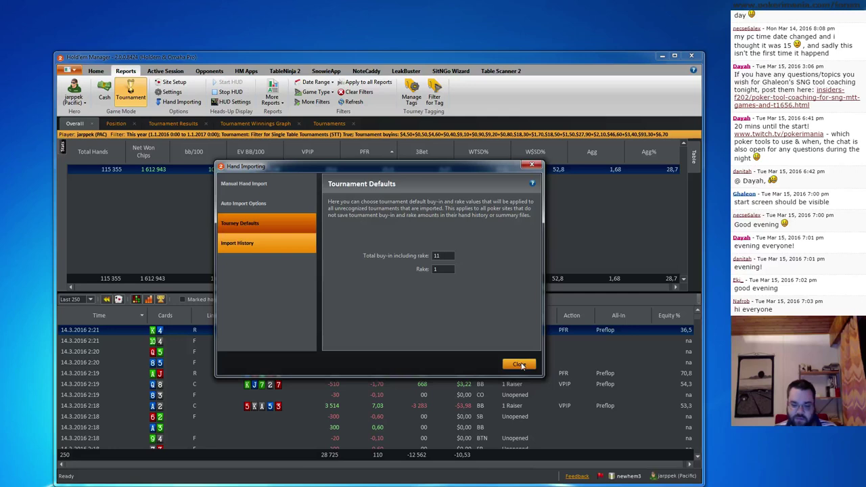
pyautogui.click(533, 166)
pyautogui.click(534, 166)
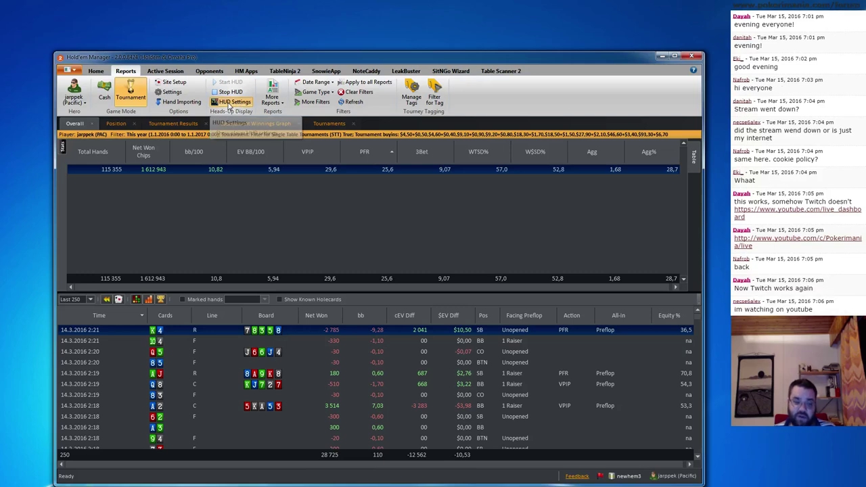
# - Open the HUD settings and examine the HUD filters by number of players, date and limits
pyautogui.click(230, 103)
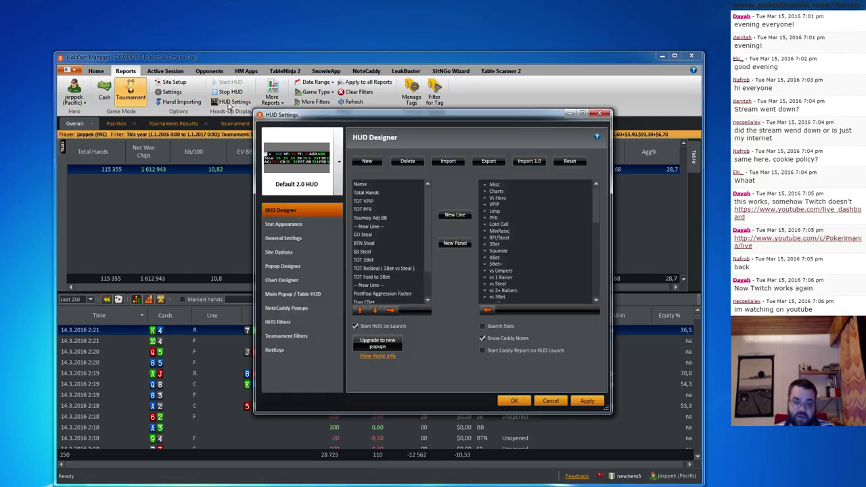
pyautogui.click(291, 322)
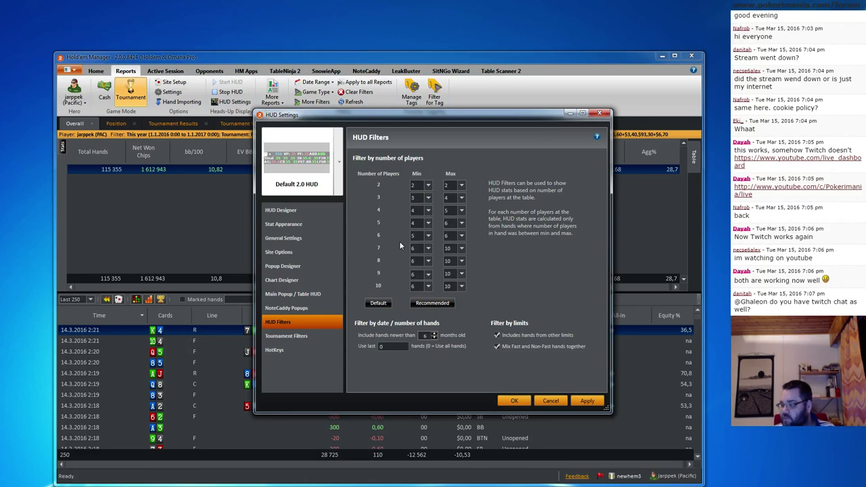
pyautogui.moveTo(58, 485)
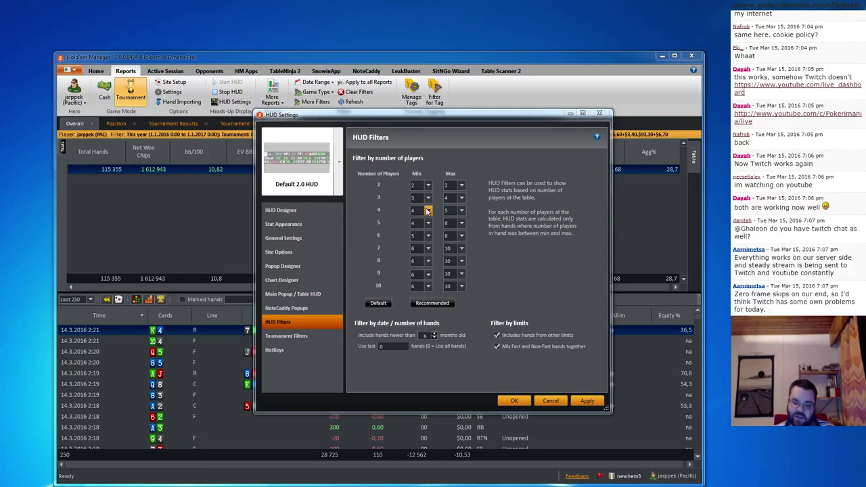
# - Try a maximum of 4 for the four-player HUD filter and restore it to 5
pyautogui.click(447, 215)
pyautogui.click(450, 222)
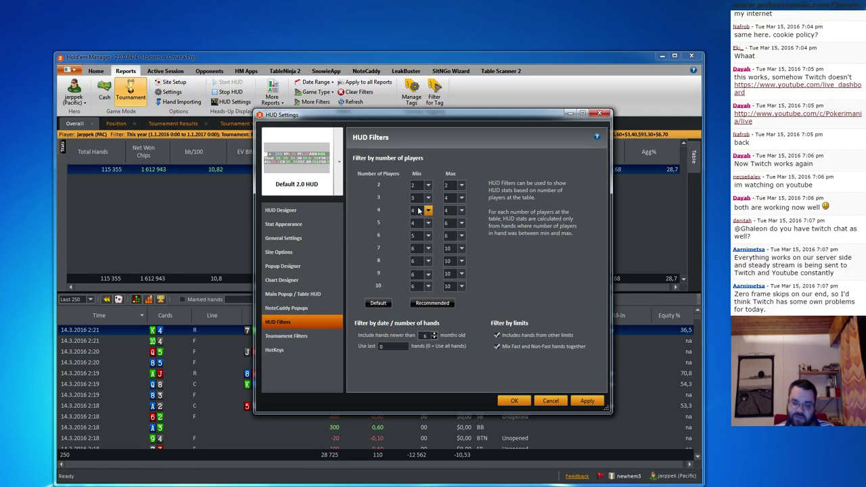
pyautogui.click(461, 211)
pyautogui.click(451, 231)
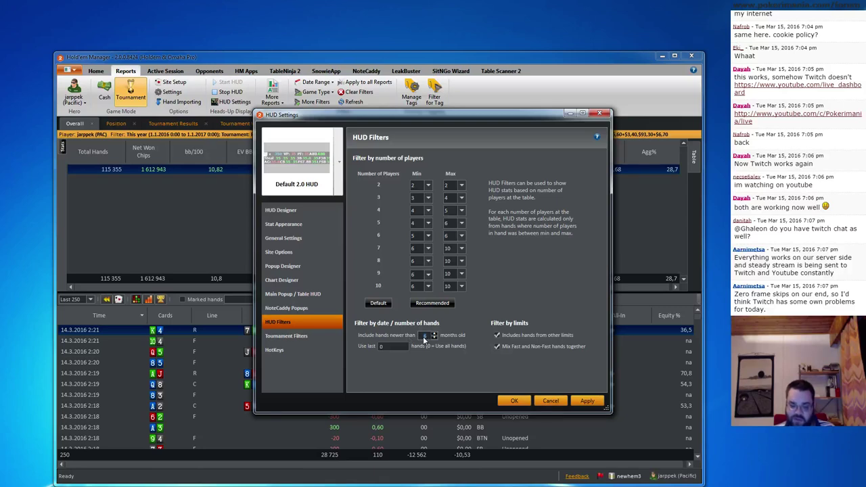
# - Check the tournament stack-size filters and examine the stat list of Default 2.0 HUD in the HUD Designer
pyautogui.click(305, 339)
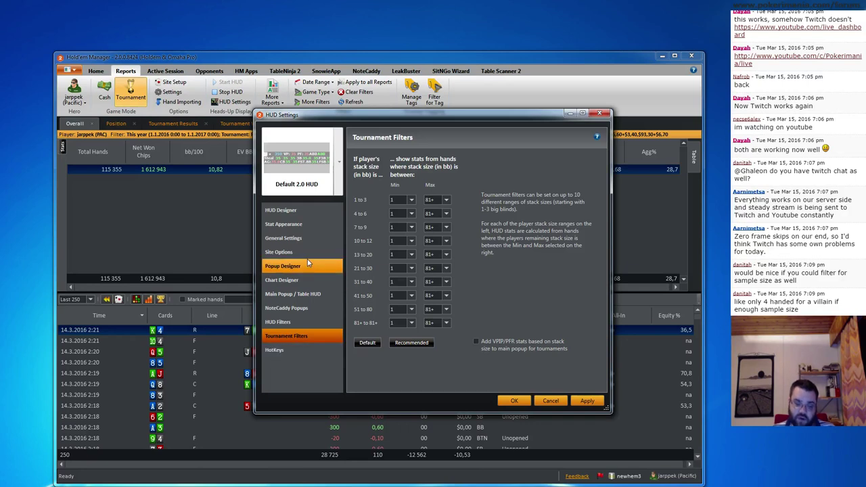
pyautogui.click(309, 237)
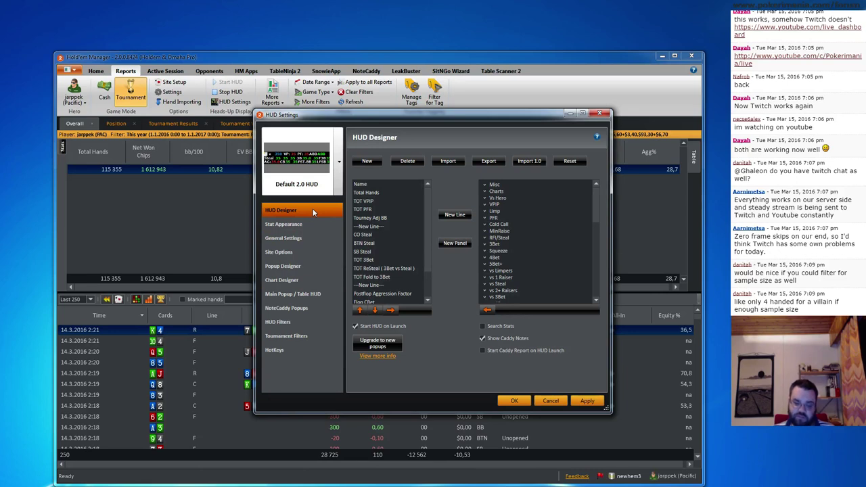
pyautogui.click(380, 193)
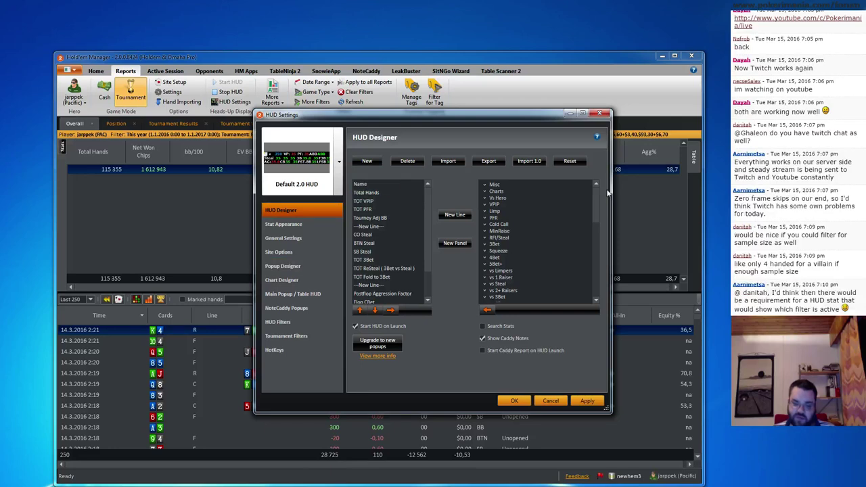
pyautogui.scroll(-2, 426, 240)
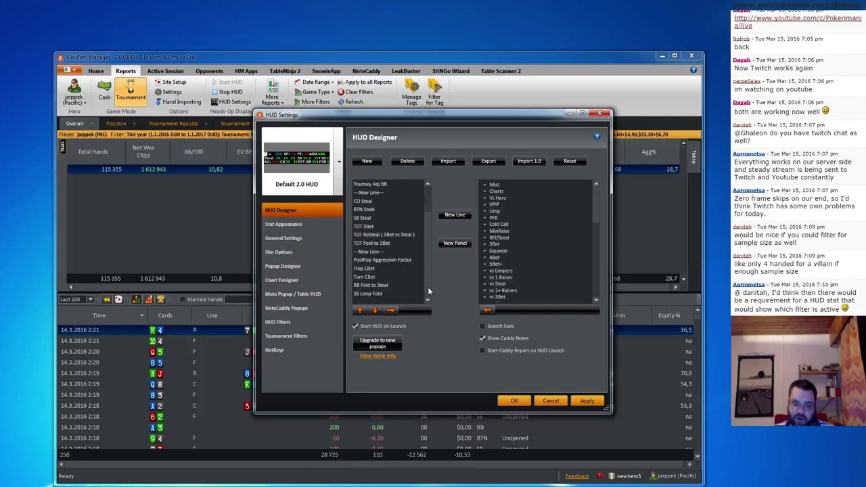
pyautogui.scroll(3, 429, 263)
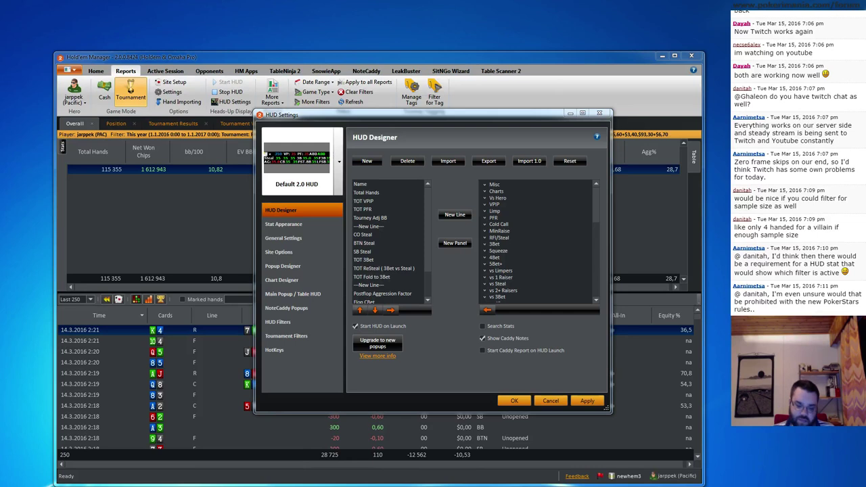
# - Browse the available HUD layouts and select Harrington Intermediate
pyautogui.moveTo(108, 485)
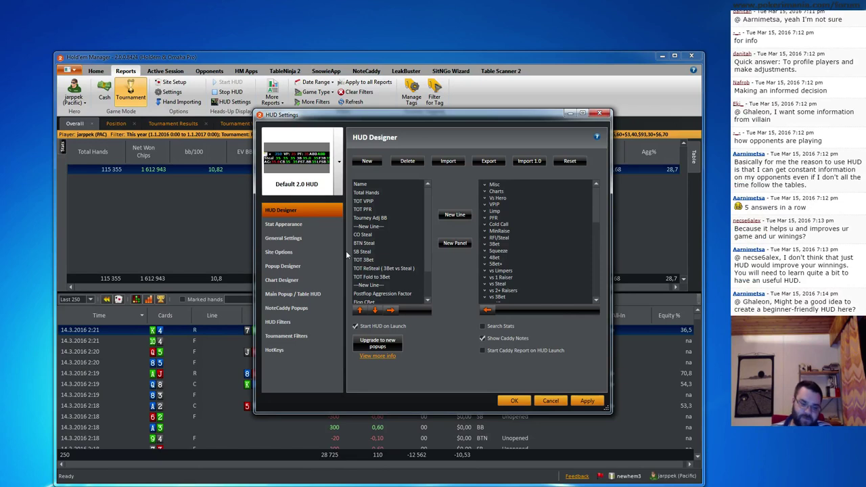
pyautogui.click(337, 174)
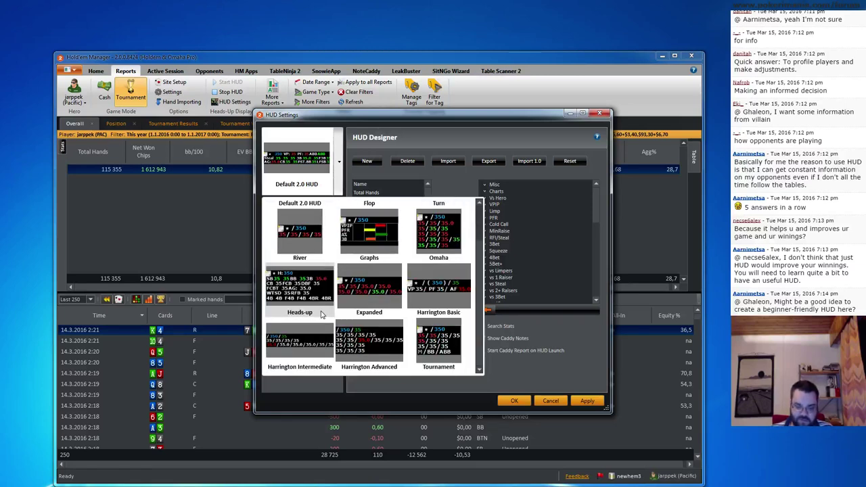
pyautogui.scroll(1, 323, 314)
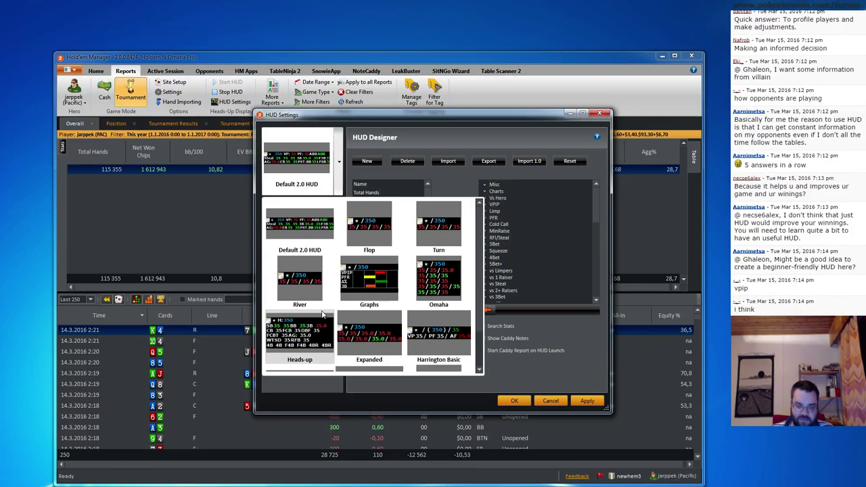
pyautogui.scroll(-1, 301, 330)
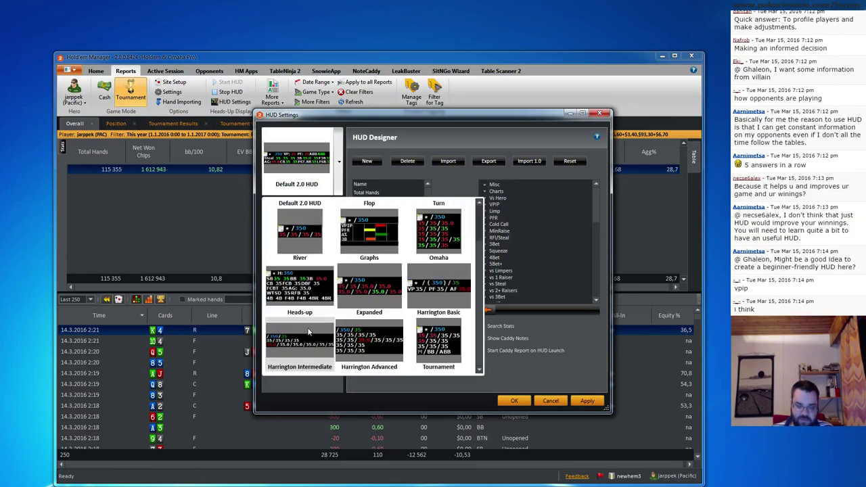
pyautogui.scroll(1, 312, 348)
pyautogui.click(339, 168)
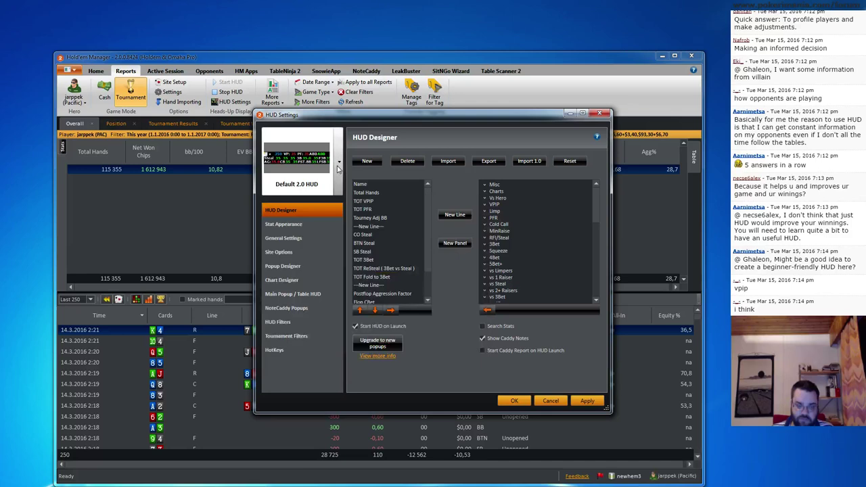
pyautogui.click(337, 179)
pyautogui.scroll(-1, 305, 295)
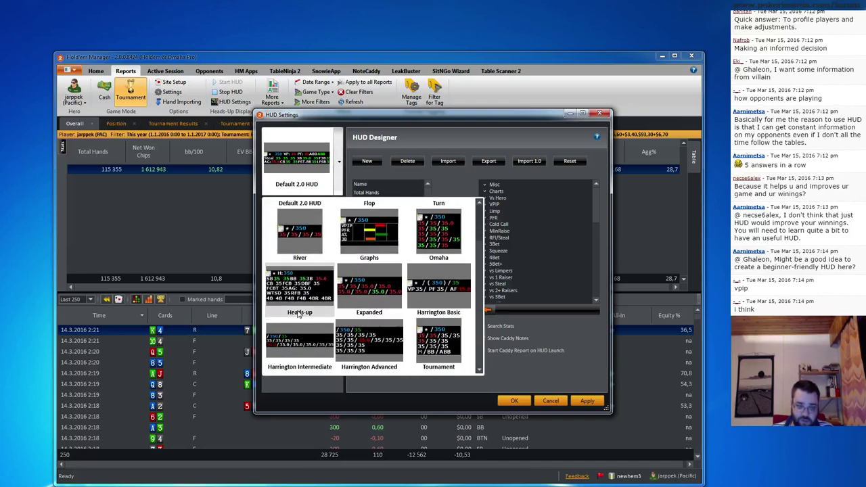
pyautogui.click(296, 348)
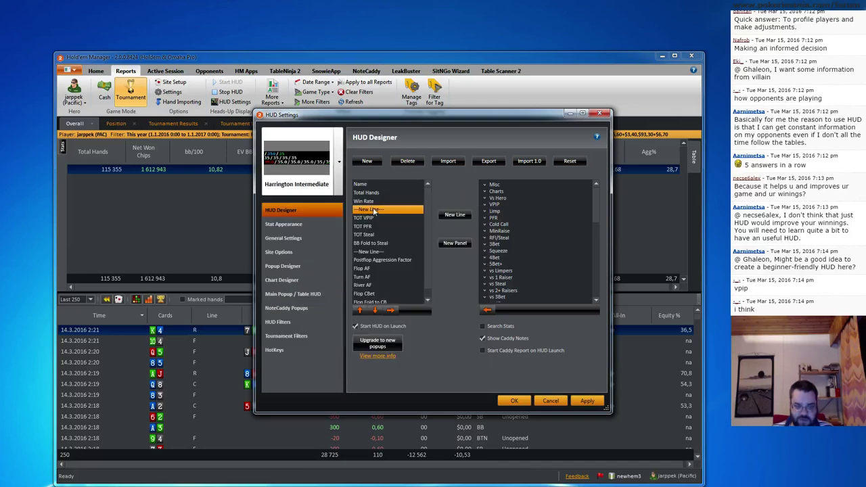
# - Examine the Harrington Intermediate stat list, selecting River AF and Flop Fold to CB
pyautogui.click(372, 285)
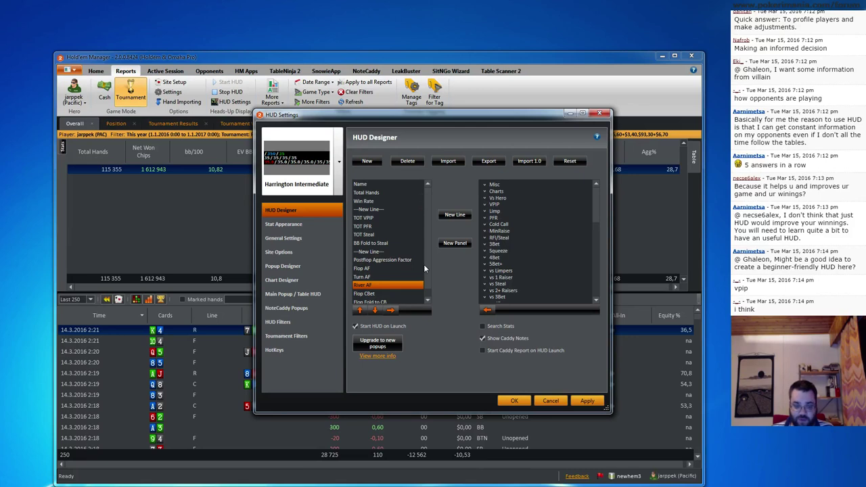
pyautogui.scroll(-1, 426, 281)
pyautogui.click(379, 294)
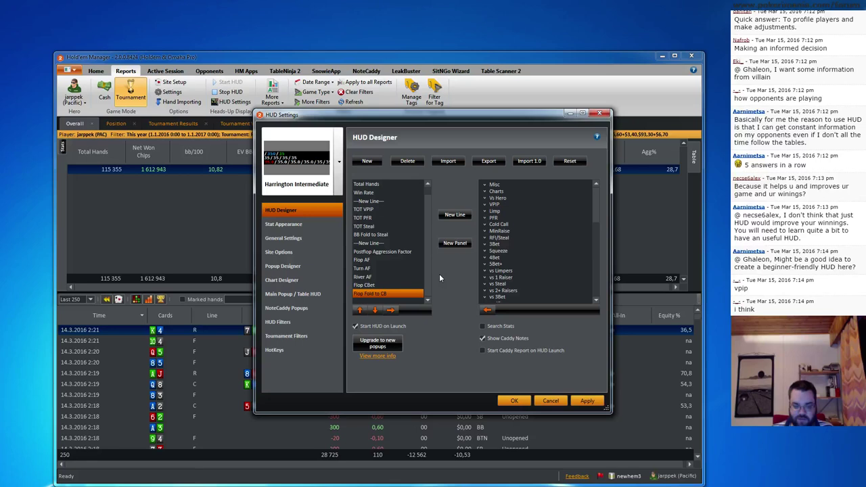
# - Delete the Harrington Intermediate and Harrington Basic HUD layouts, confirming each deletion
pyautogui.click(408, 161)
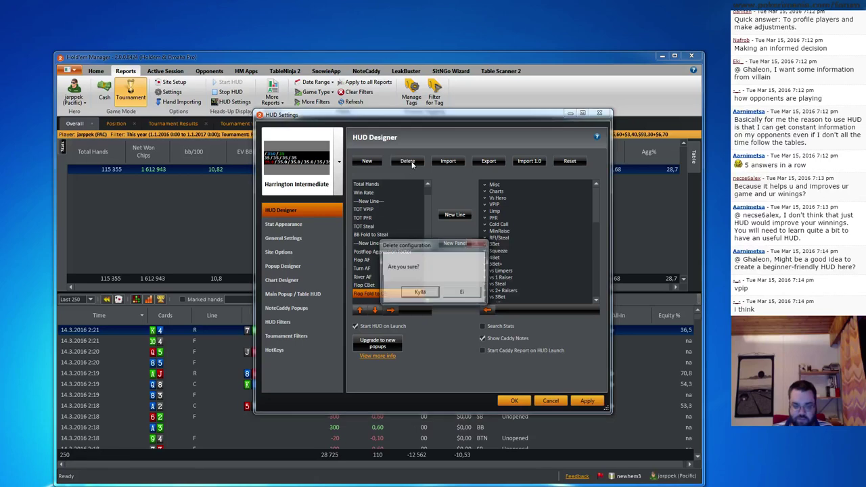
pyautogui.click(420, 292)
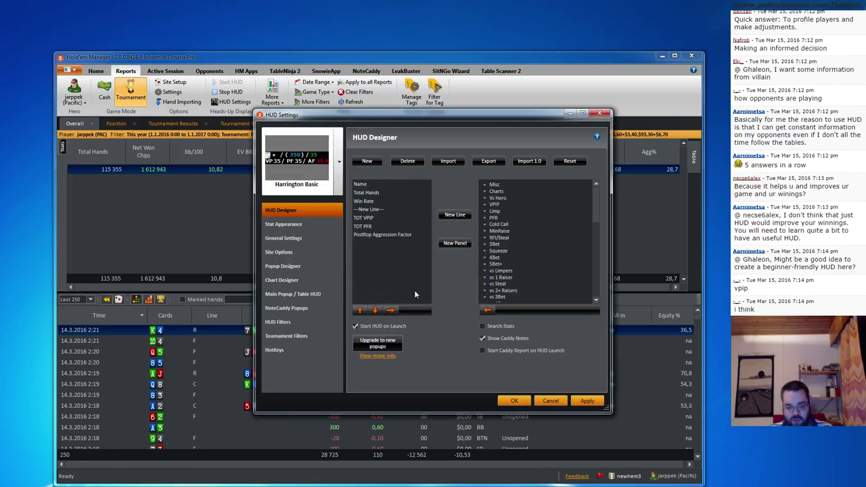
pyautogui.click(384, 235)
pyautogui.click(339, 164)
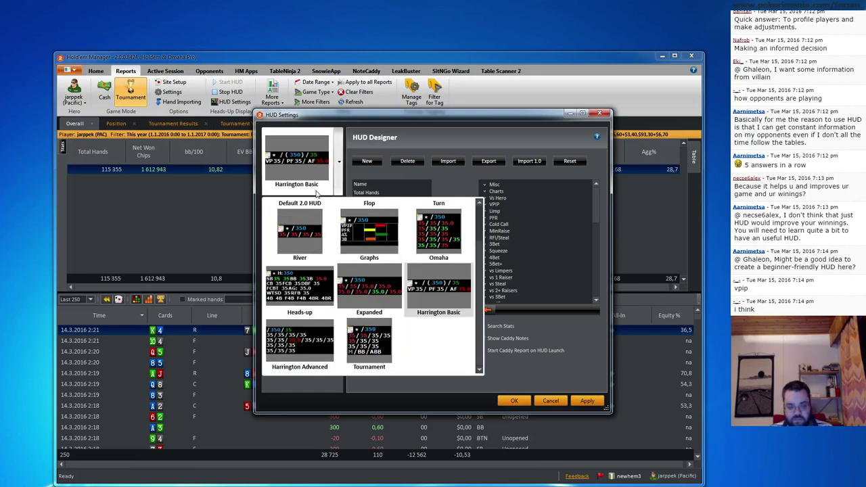
pyautogui.click(346, 163)
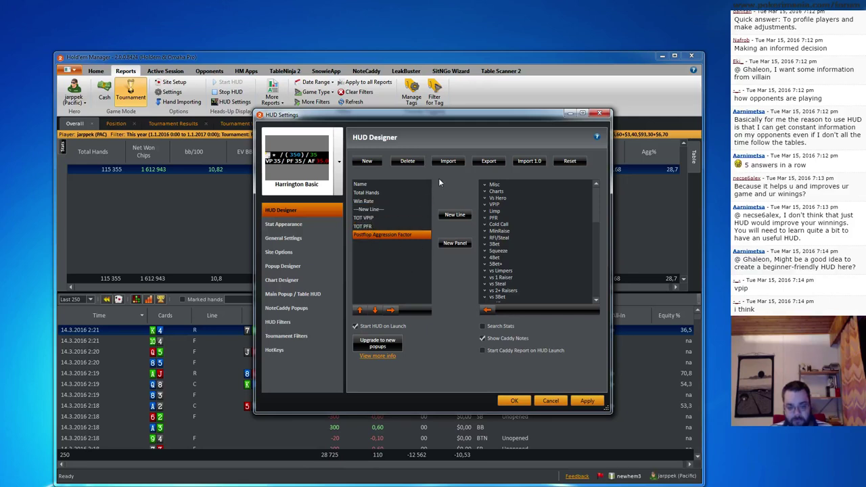
pyautogui.click(408, 161)
pyautogui.click(420, 292)
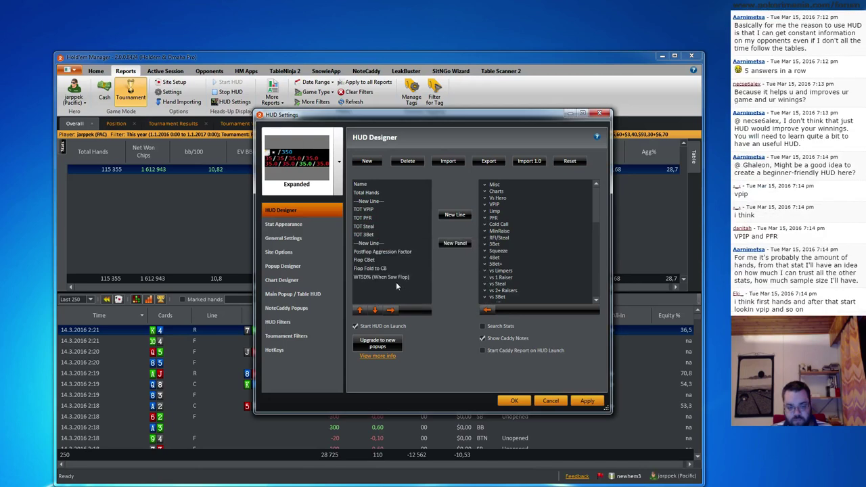
# - Look through the remaining HUD layouts and load Tournament in the HUD Designer
pyautogui.click(386, 277)
pyautogui.click(339, 170)
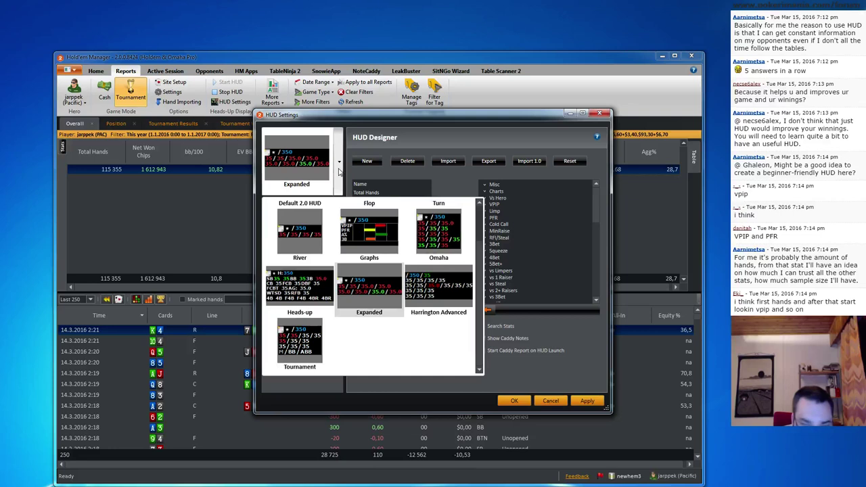
pyautogui.scroll(1, 325, 270)
pyautogui.scroll(-1, 322, 298)
pyautogui.scroll(1, 322, 298)
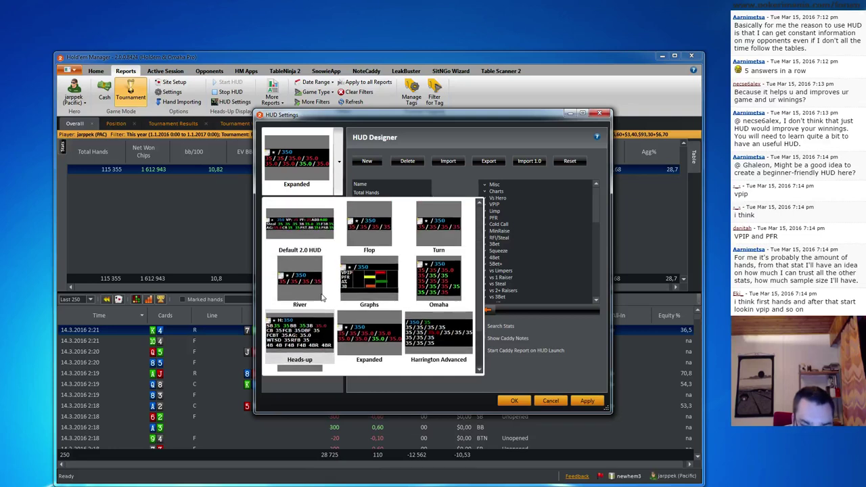
pyautogui.scroll(-1, 322, 298)
pyautogui.click(303, 351)
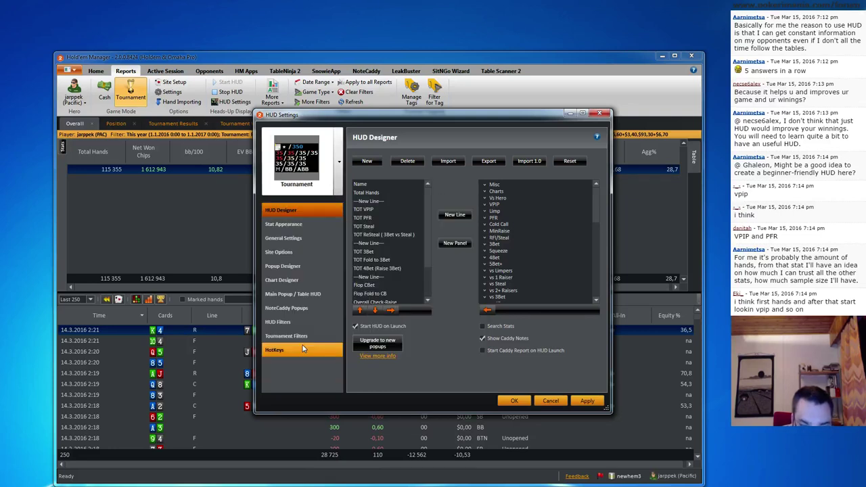
# - Remove Tourney M, Big Blinds, Tourney Adj BB and the line break before them from the Tournament HUD
pyautogui.click(377, 252)
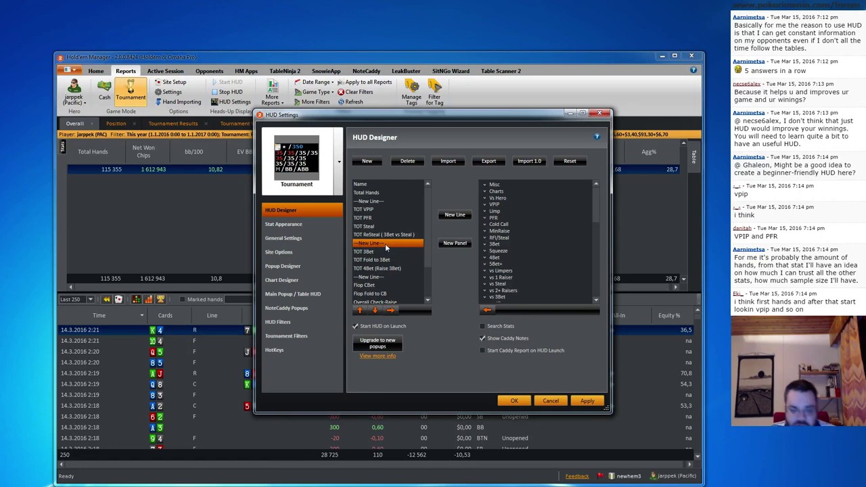
pyautogui.click(387, 234)
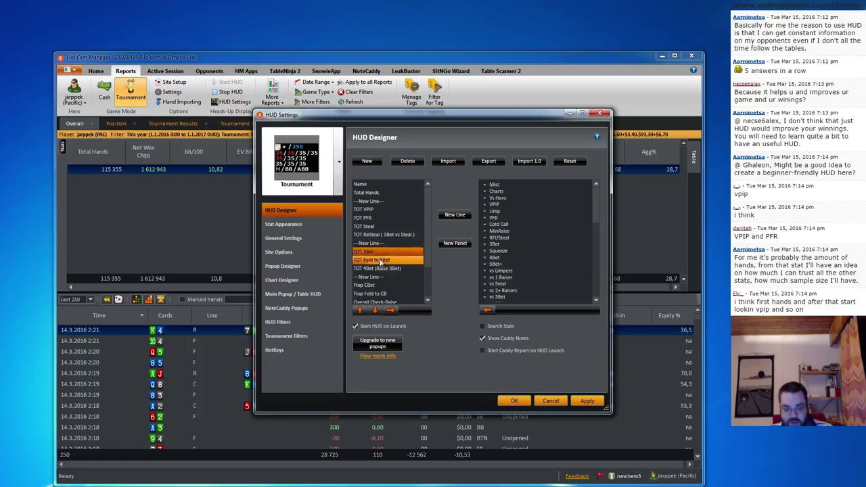
pyautogui.scroll(-1, 389, 271)
pyautogui.click(389, 278)
pyautogui.scroll(-4, 390, 282)
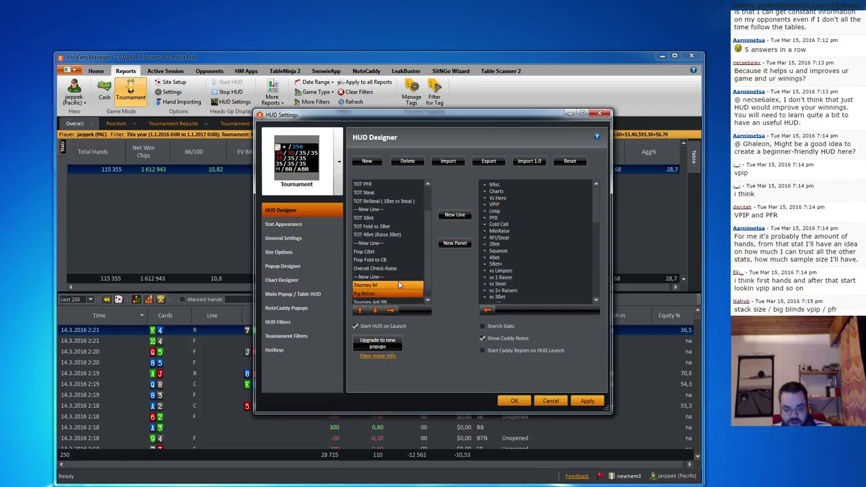
pyautogui.click(390, 278)
pyautogui.click(390, 310)
pyautogui.click(391, 310)
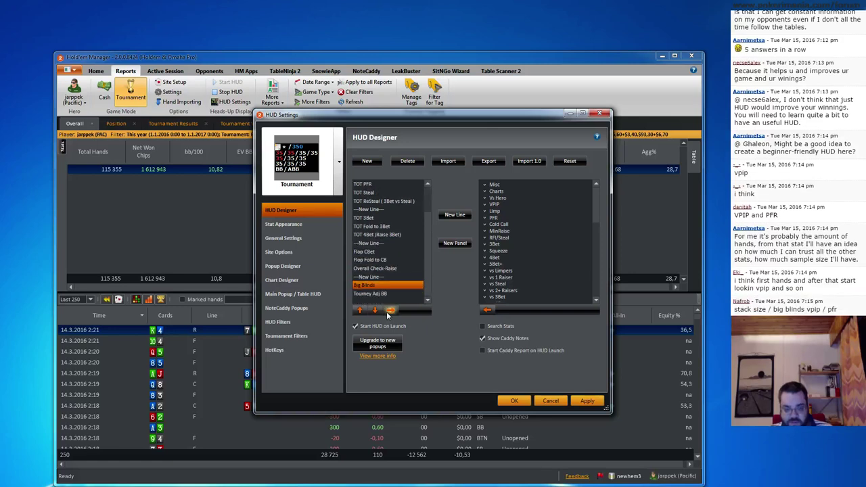
pyautogui.click(391, 310)
pyautogui.click(390, 310)
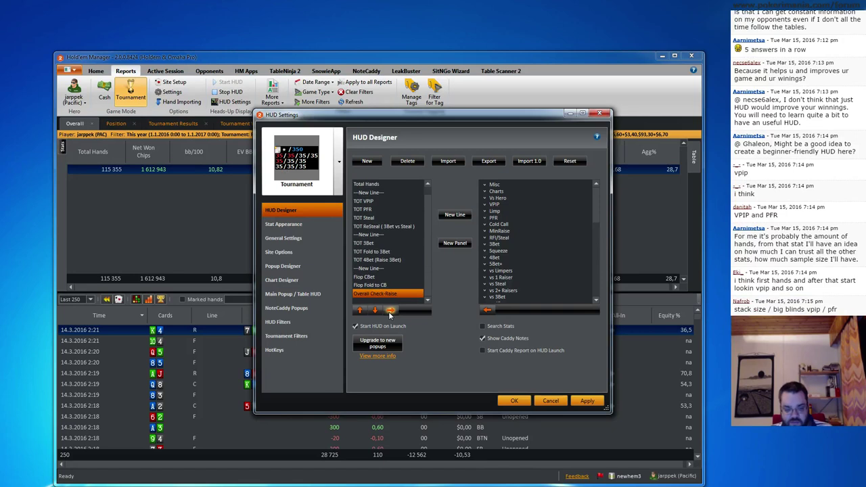
# - Strip the flop, check-raise, 3Bet, 4Bet and steal stats with their line breaks, keeping Name, Total Hands, TOT VPIP and TOT PFR
pyautogui.click(391, 310)
pyautogui.click(391, 310)
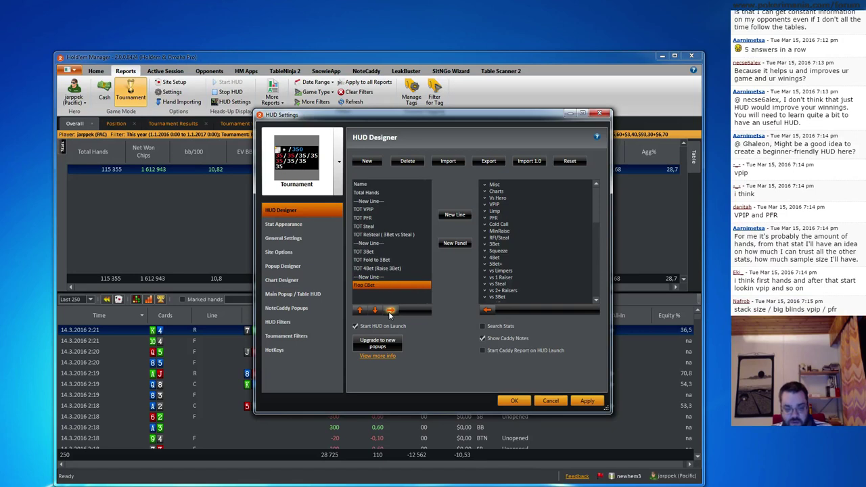
pyautogui.click(391, 310)
pyautogui.click(391, 310)
pyautogui.click(391, 310)
pyautogui.click(390, 310)
pyautogui.click(390, 310)
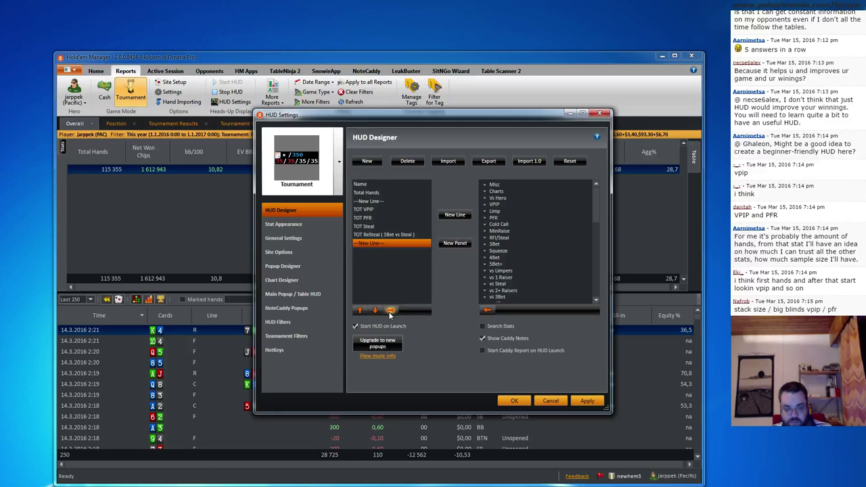
pyautogui.click(391, 310)
pyautogui.click(391, 310)
pyautogui.click(390, 310)
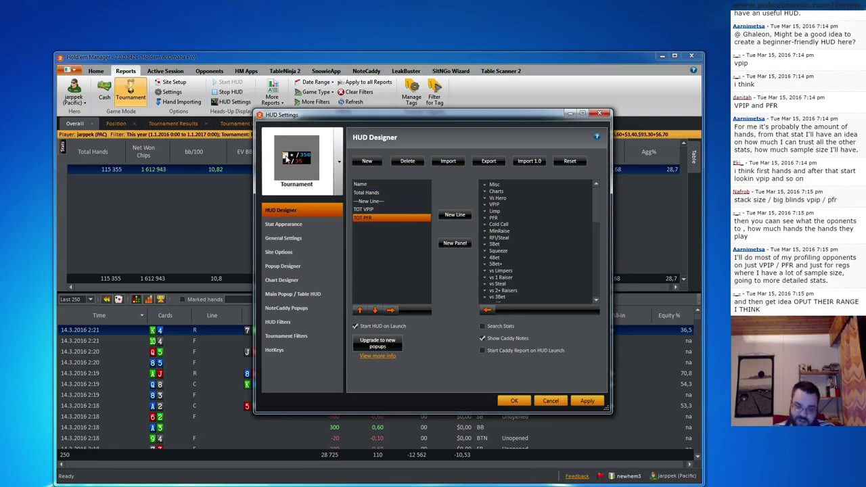
# - Examine the Tournament HUD's basic stats one by one, highlighting Name, Total Hands, TOT VPIP and TOT PFR
pyautogui.click(383, 202)
pyautogui.click(388, 185)
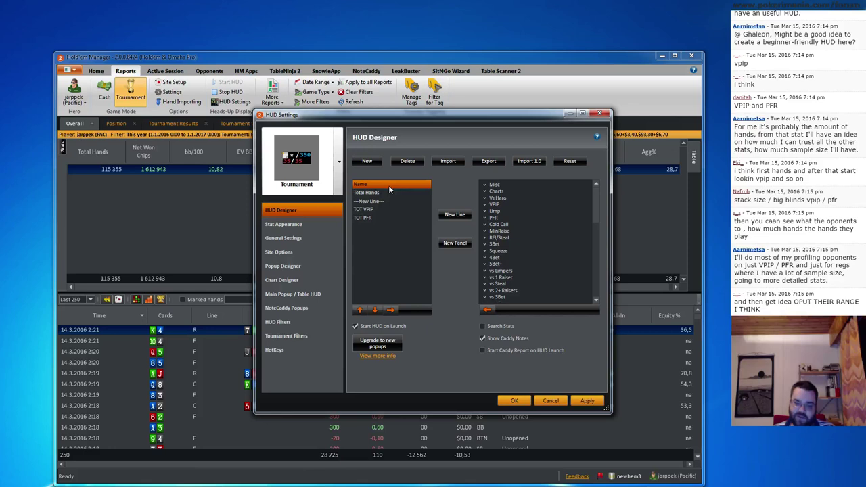
pyautogui.click(390, 194)
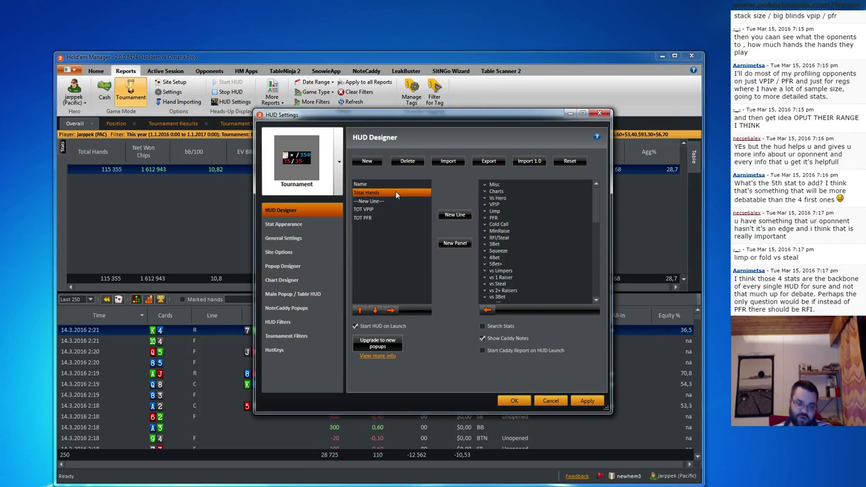
pyautogui.hotkey('shift', 'Down')
pyautogui.hotkey('shift', 'Down')
pyautogui.hotkey('shift', 'Up')
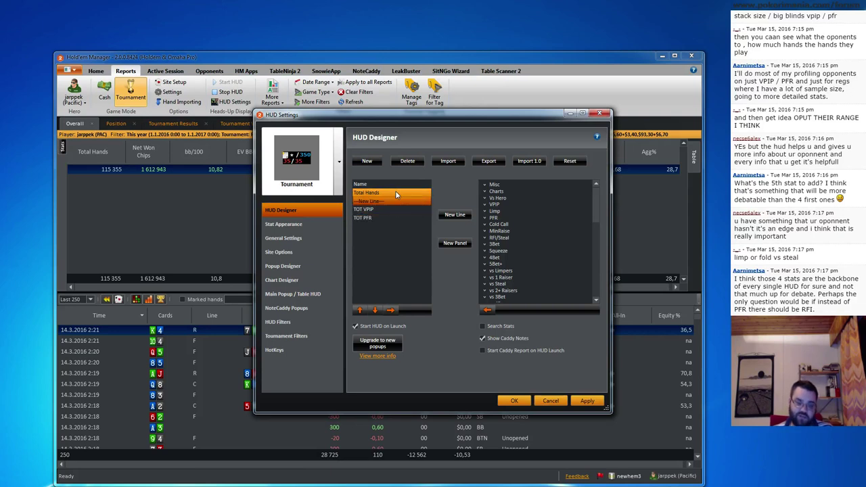
pyautogui.hotkey('shift', 'Up')
pyautogui.hotkey('shift', 'Down')
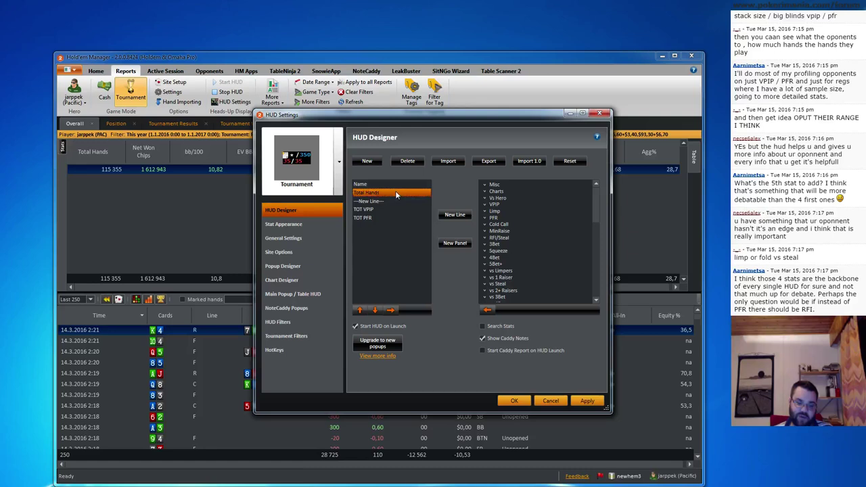
pyautogui.press('Down')
pyautogui.press('Down')
pyautogui.press('Down')
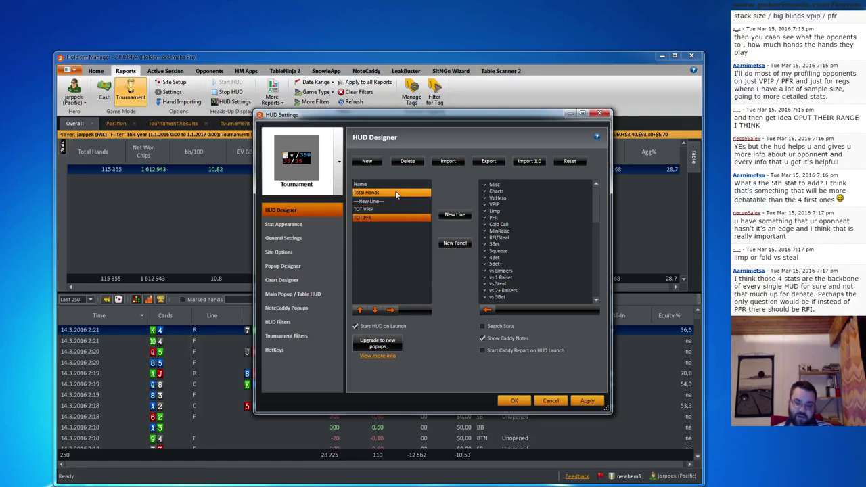
pyautogui.press('Up')
pyautogui.press('Up')
pyautogui.press('Up')
pyautogui.press('Up')
pyautogui.press('Down')
pyautogui.press('Down')
pyautogui.press('Down')
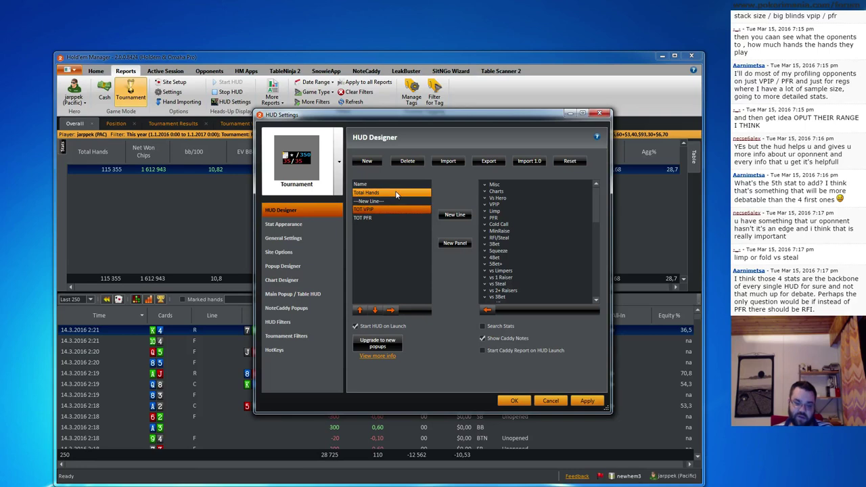
pyautogui.press('Up')
pyautogui.press('Up')
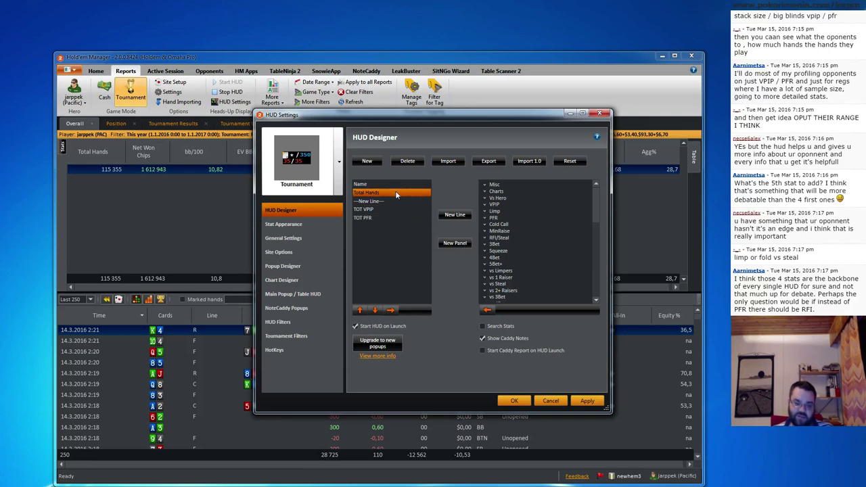
pyautogui.press('Down')
pyautogui.press('Down')
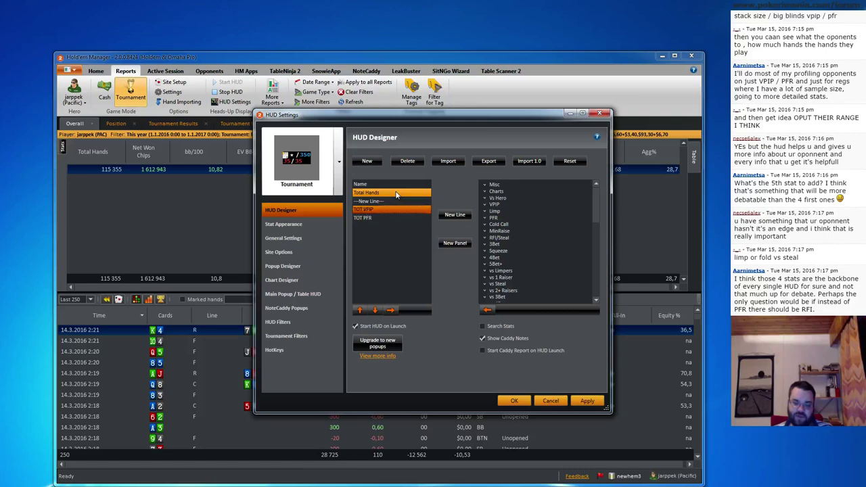
pyautogui.press('Up')
pyautogui.press('Up')
pyautogui.press('Down')
pyautogui.press('Down')
pyautogui.press('Down')
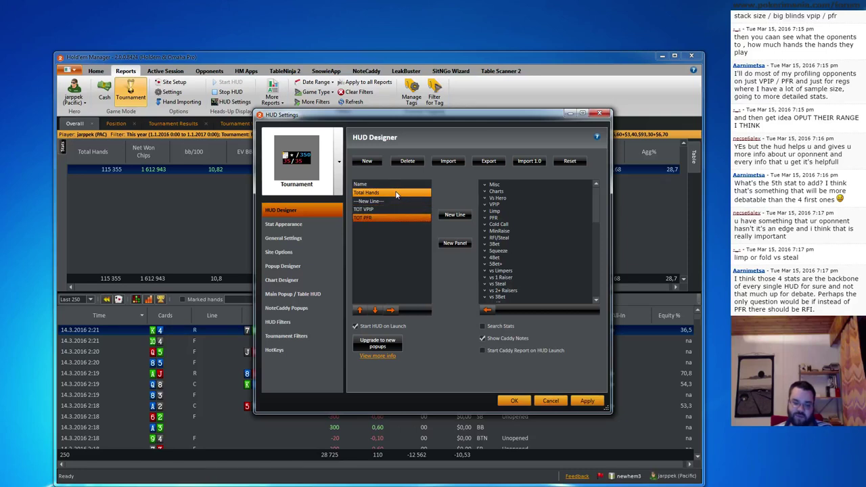
pyautogui.press('Up')
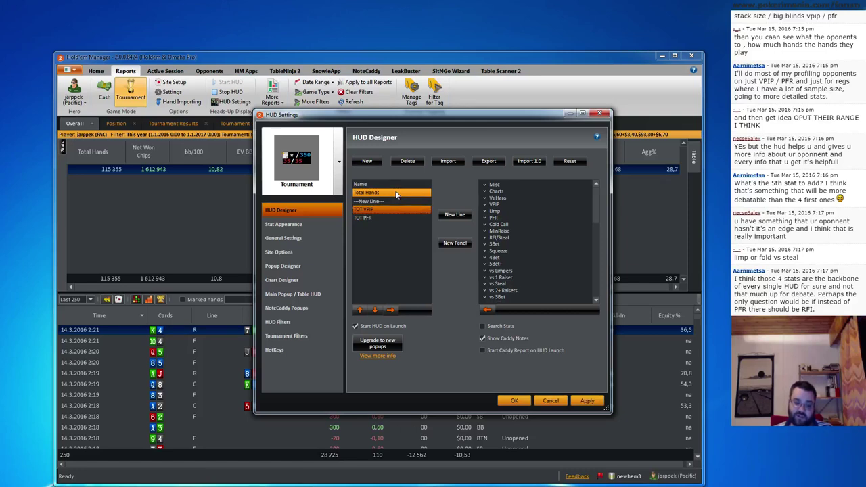
pyautogui.press('Down')
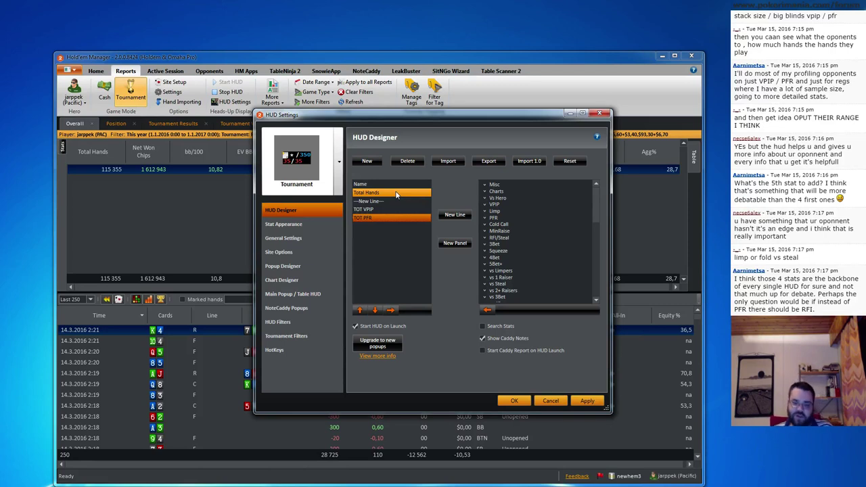
pyautogui.press('Up')
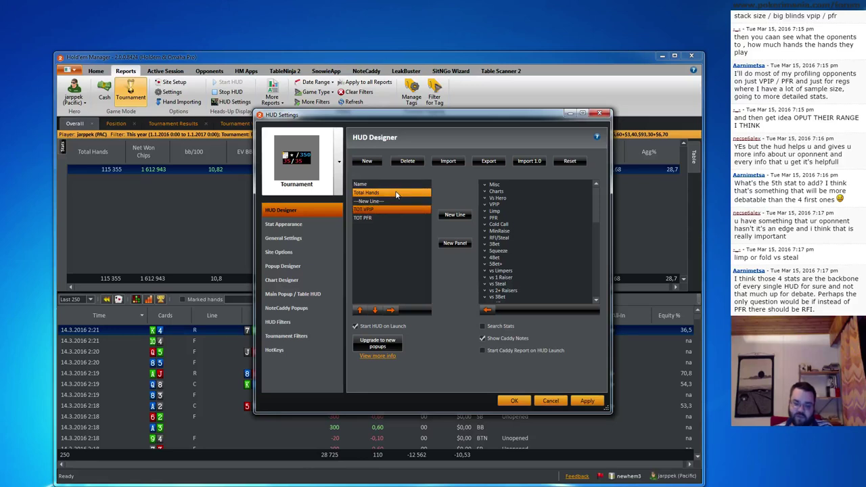
pyautogui.press('Down')
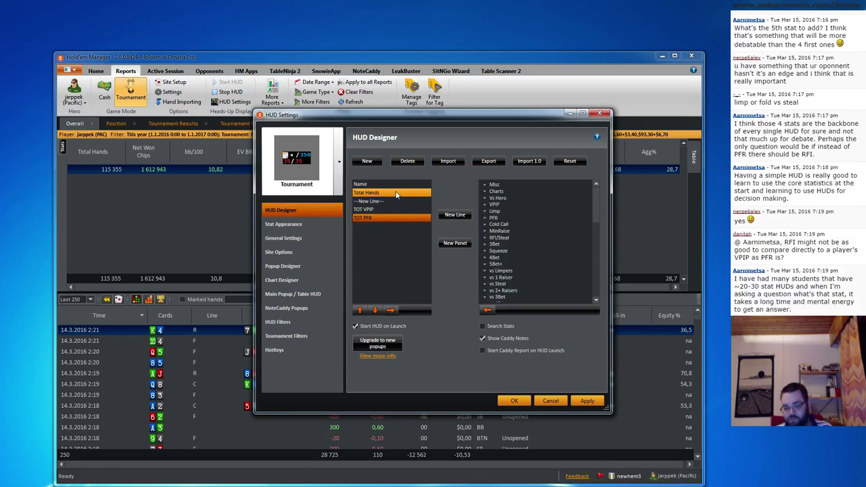
pyautogui.press('Up')
pyautogui.press('Up')
pyautogui.press('Up')
pyautogui.press('Up')
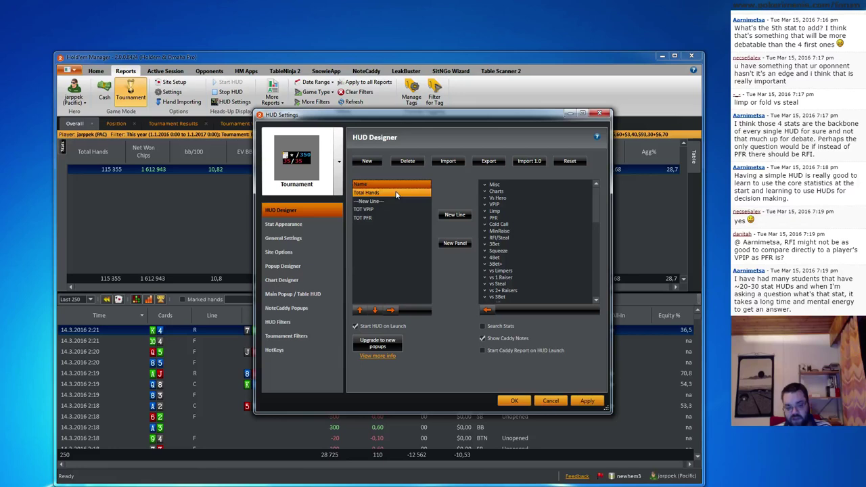
pyautogui.click(396, 194)
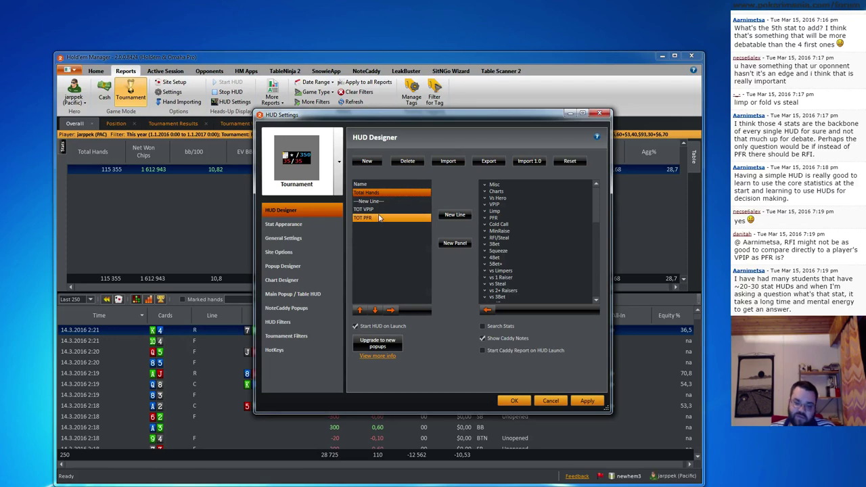
pyautogui.click(382, 217)
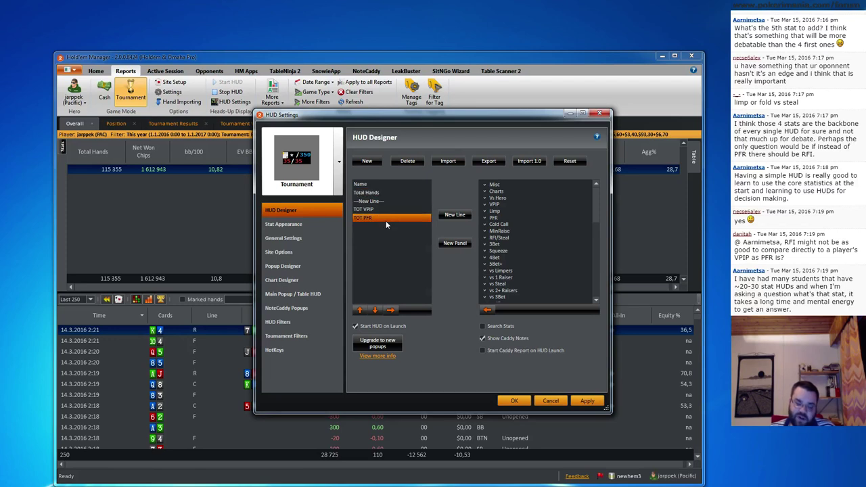
pyautogui.click(385, 221)
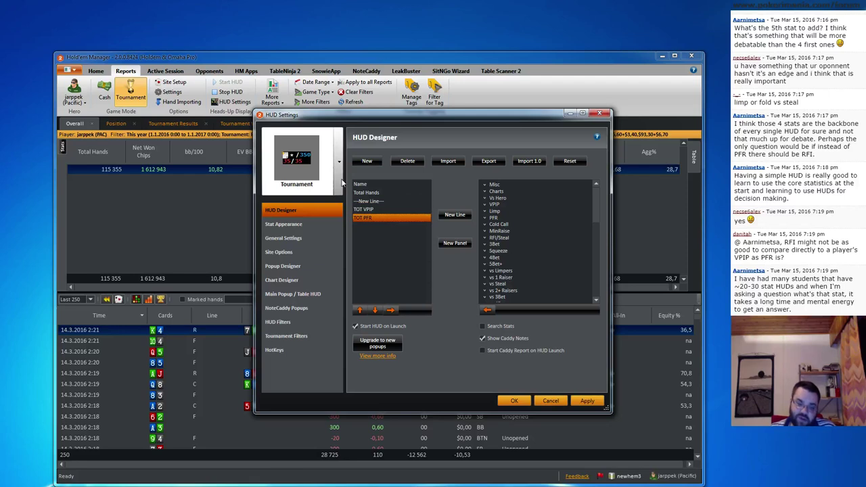
# - Load the Default 2.0 HUD layout in the HUD Designer and highlight its Tourney Adj BB stat
pyautogui.click(340, 165)
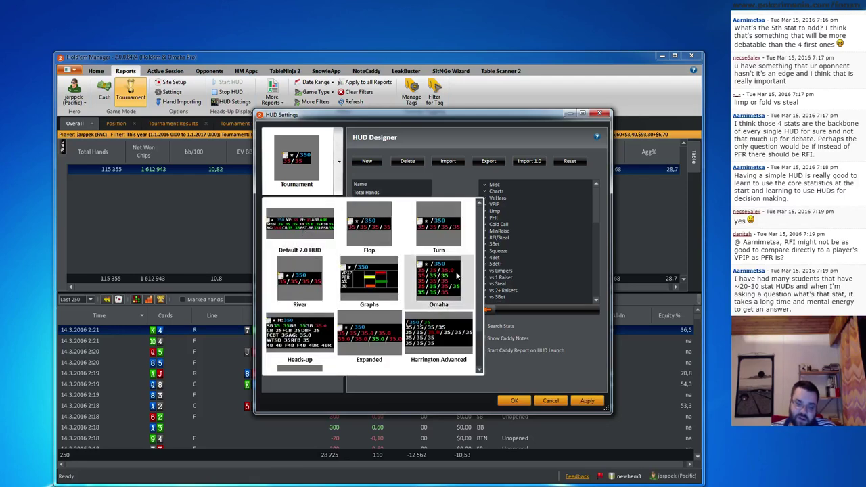
pyautogui.scroll(1, 481, 296)
pyautogui.scroll(1, 481, 296)
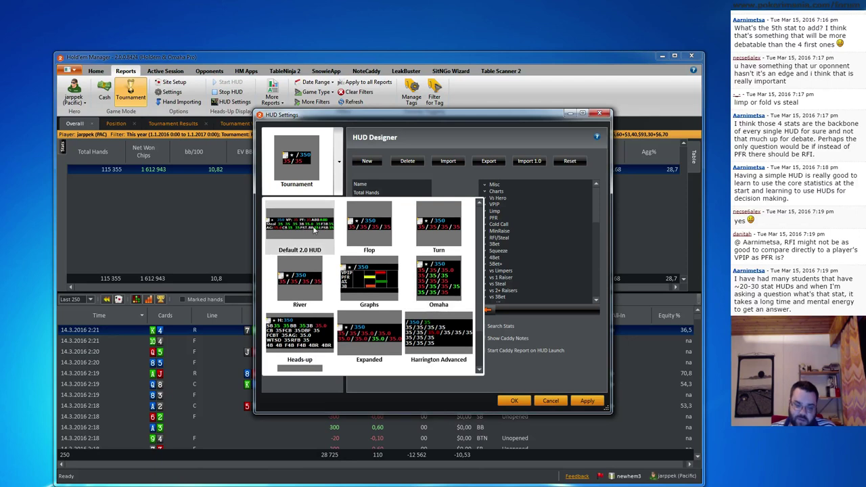
pyautogui.click(300, 218)
pyautogui.moveTo(390, 238); pyautogui.dragTo(411, 207)
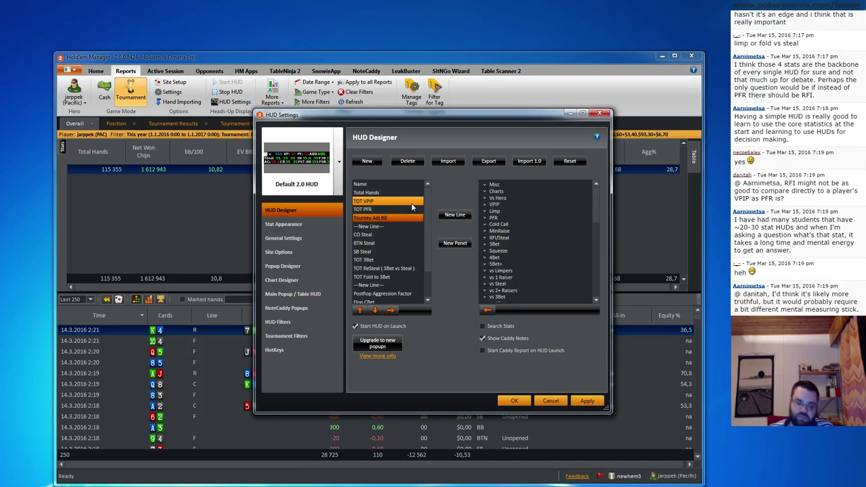
# - Examine the second line of the Default 2.0 HUD, highlighting CO Steal, BTN Steal and TOT 3Bet
pyautogui.press('Down')
pyautogui.press('Down')
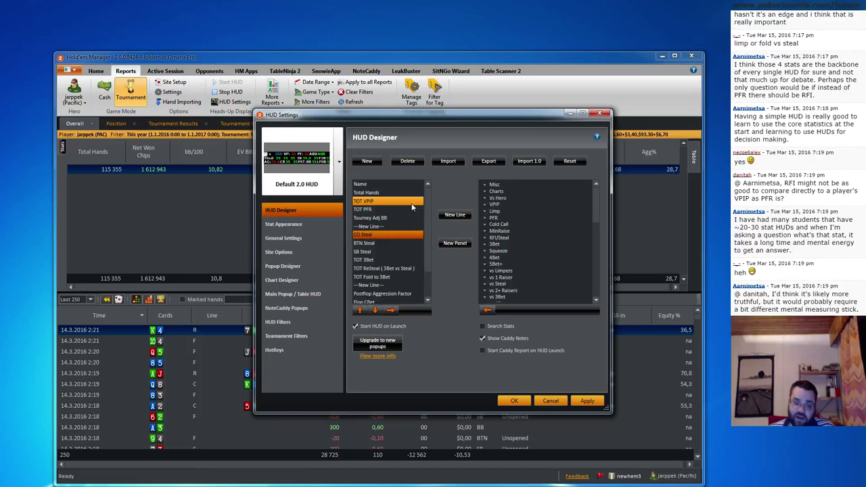
pyautogui.press('Up')
pyautogui.press('Up')
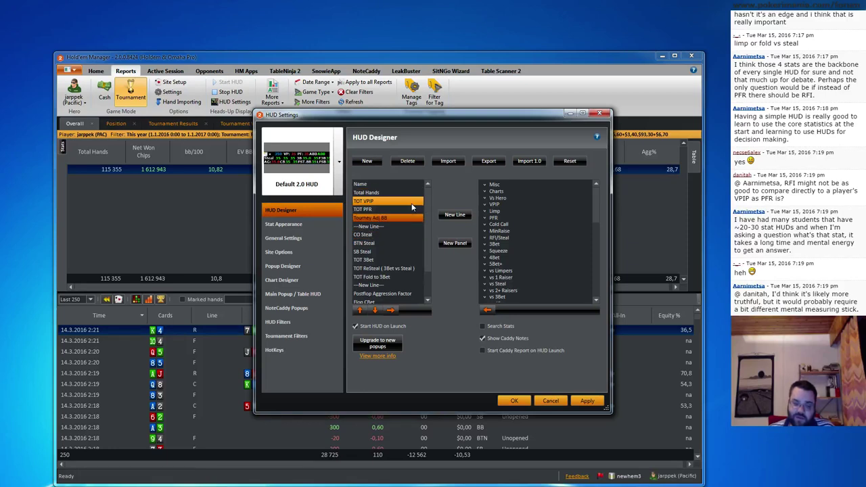
pyautogui.press('Down')
pyautogui.press('Down')
pyautogui.press('Down')
pyautogui.press('Down')
pyautogui.press('Down')
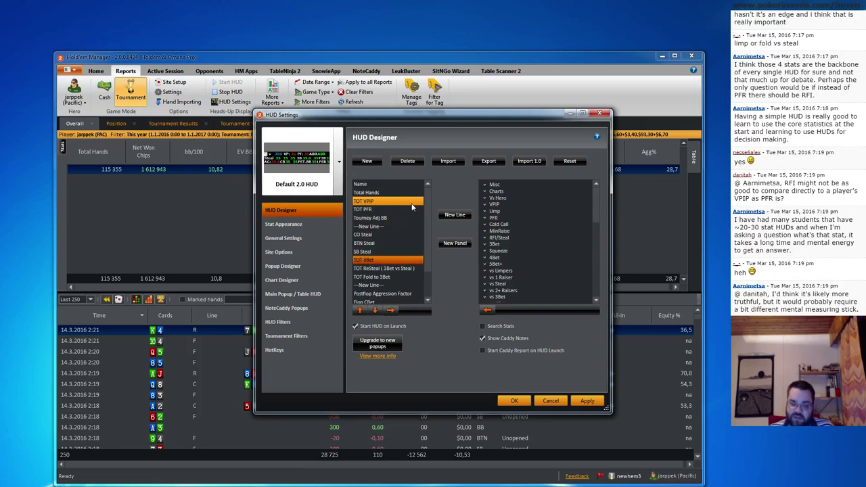
pyautogui.press('Up')
pyautogui.press('Up')
pyautogui.press('Up')
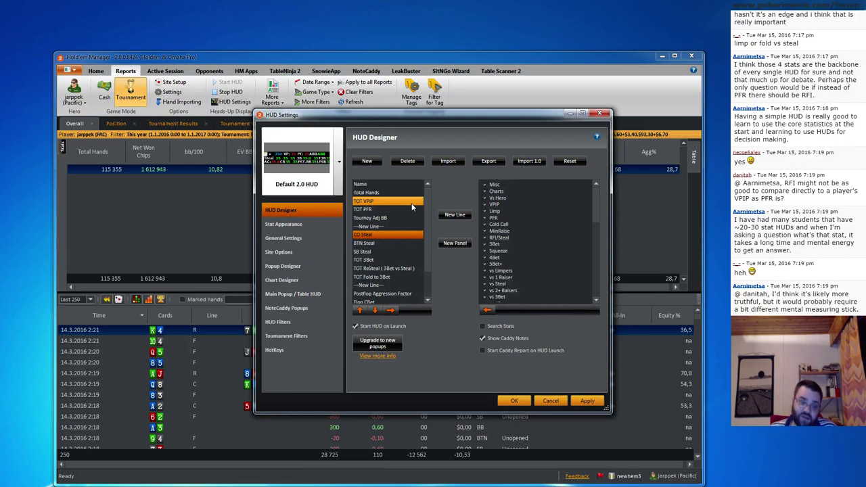
pyautogui.press('Down')
pyautogui.press('Down')
pyautogui.press('Down')
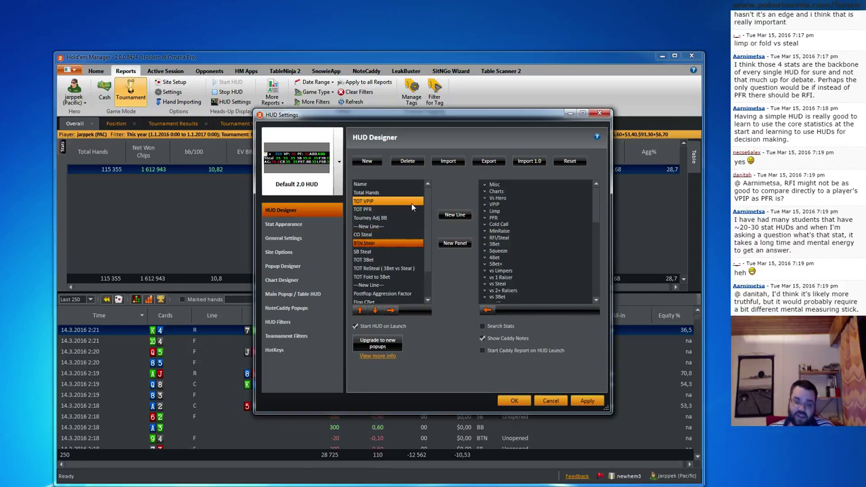
pyautogui.press('Up')
pyautogui.press('Up')
pyautogui.press('Up')
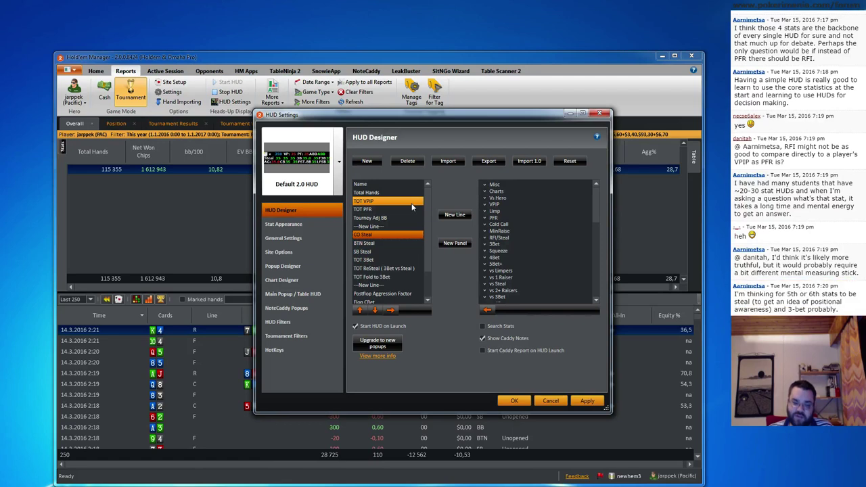
pyautogui.press('Down')
pyautogui.press('Down')
pyautogui.press('Down')
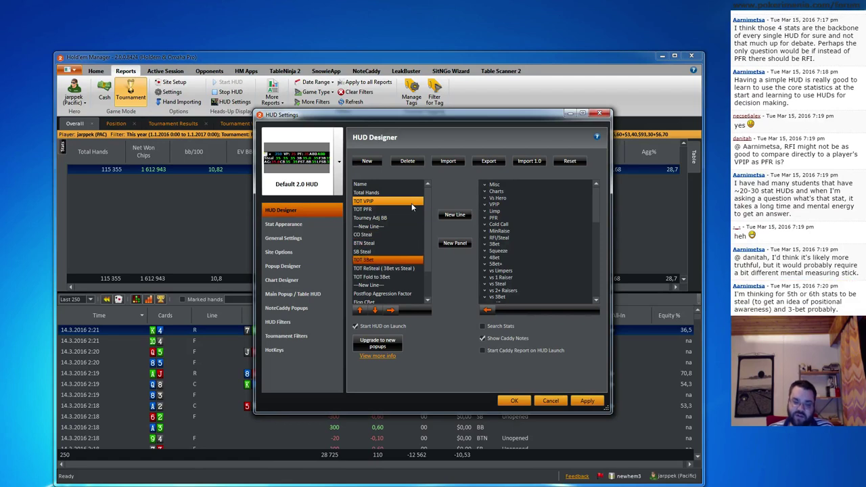
pyautogui.press('Up')
pyautogui.press('Up')
pyautogui.press('Up')
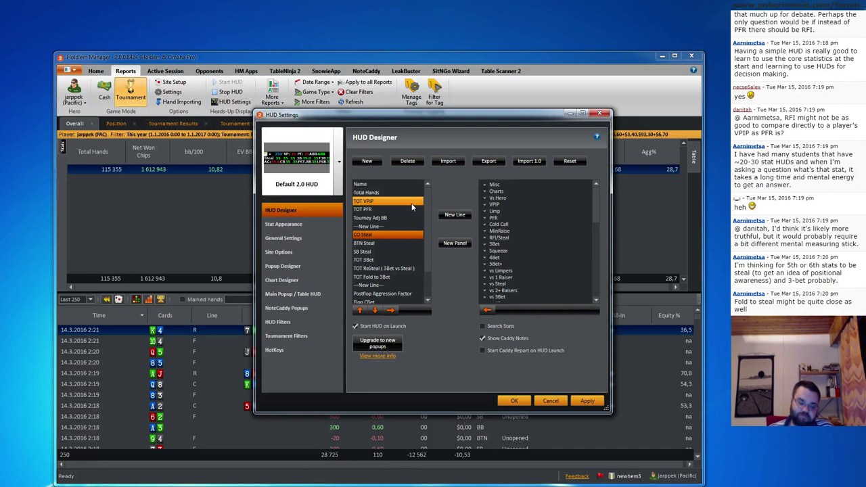
pyautogui.press('Down')
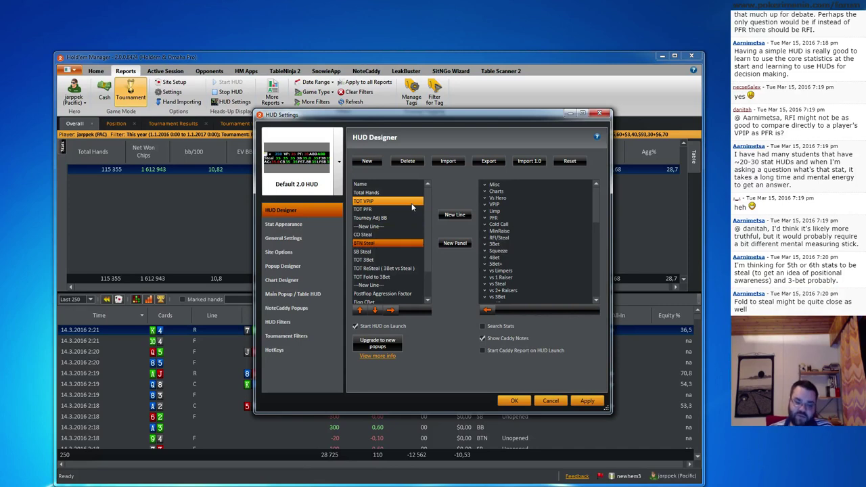
pyautogui.press('Up')
pyautogui.press('Down')
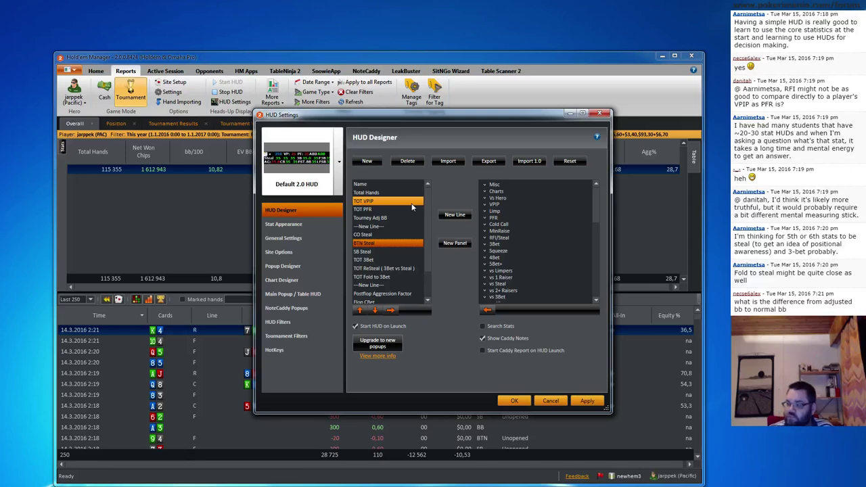
# - Examine the third line's stats: Postflop Aggression Factor, Flop CBet, Turn CBet, BB Fold to Steal and SB Limp-Fold
pyautogui.press('Down')
pyautogui.press('Down')
pyautogui.press('Down')
pyautogui.press('Down')
pyautogui.press('Down')
pyautogui.press('Down')
pyautogui.press('Down')
pyautogui.press('Down')
pyautogui.press('Down')
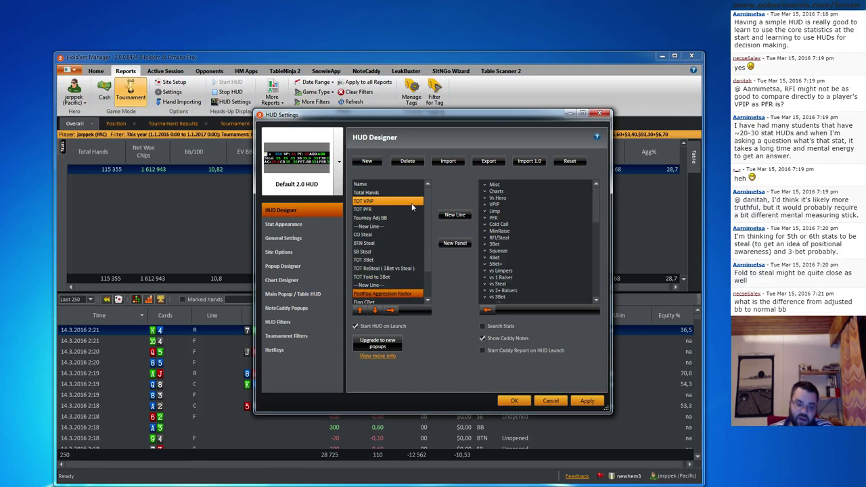
pyautogui.press('Down')
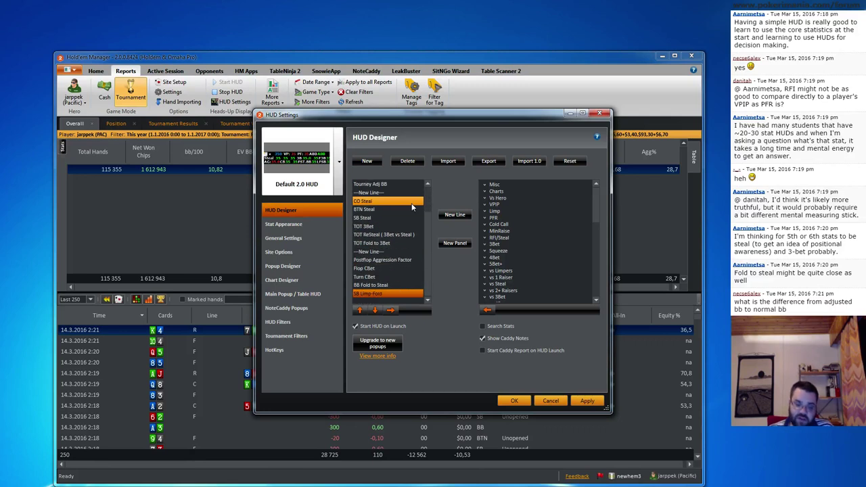
pyautogui.press('Up')
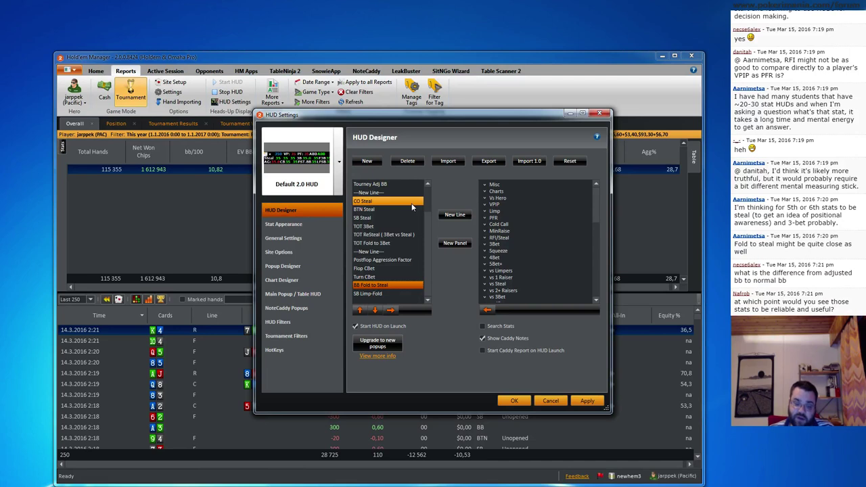
pyautogui.press('Up')
pyautogui.press('Up')
pyautogui.press('Up')
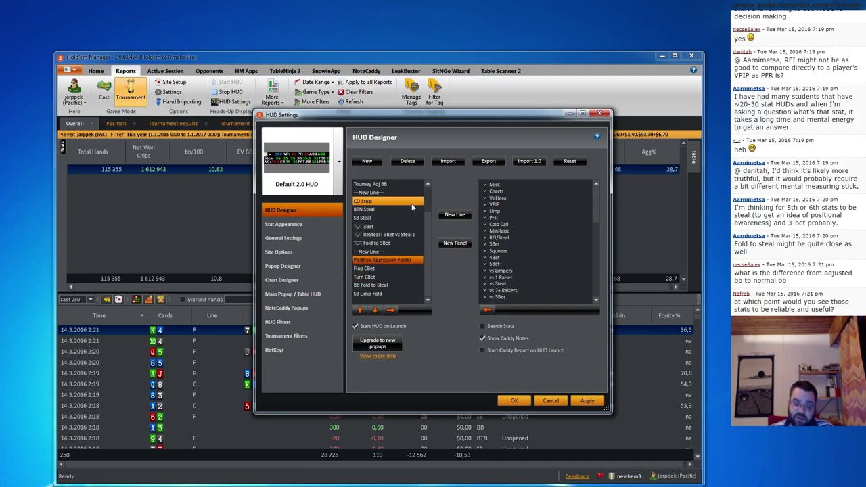
pyautogui.press('Down')
pyautogui.press('Down')
pyautogui.press('Down')
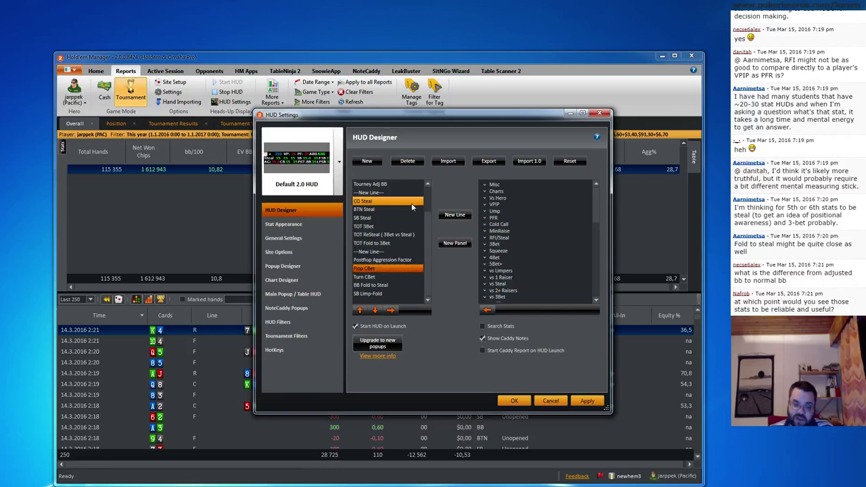
pyautogui.press('Down')
pyautogui.press('Up')
pyautogui.press('Up')
pyautogui.press('Up')
pyautogui.press('Up')
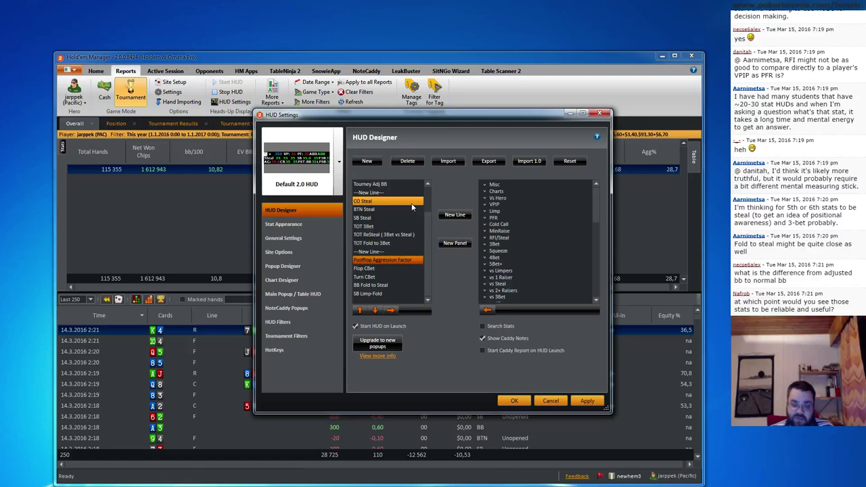
pyautogui.press('Down')
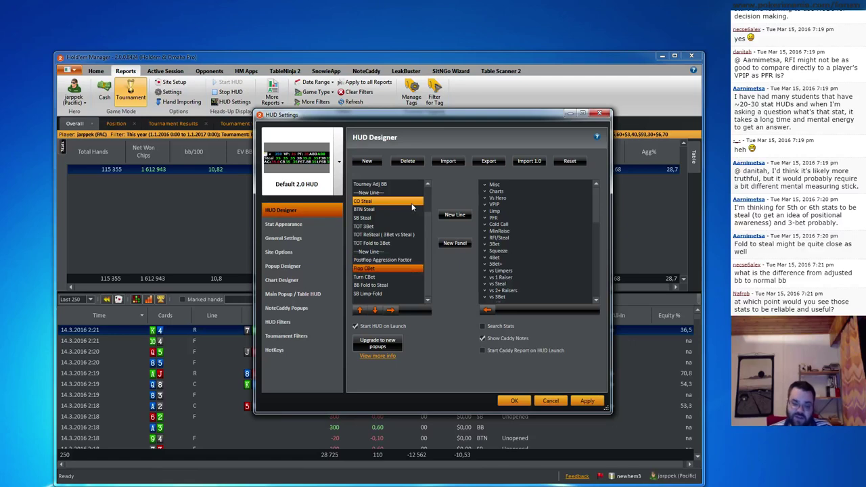
pyautogui.press('Down')
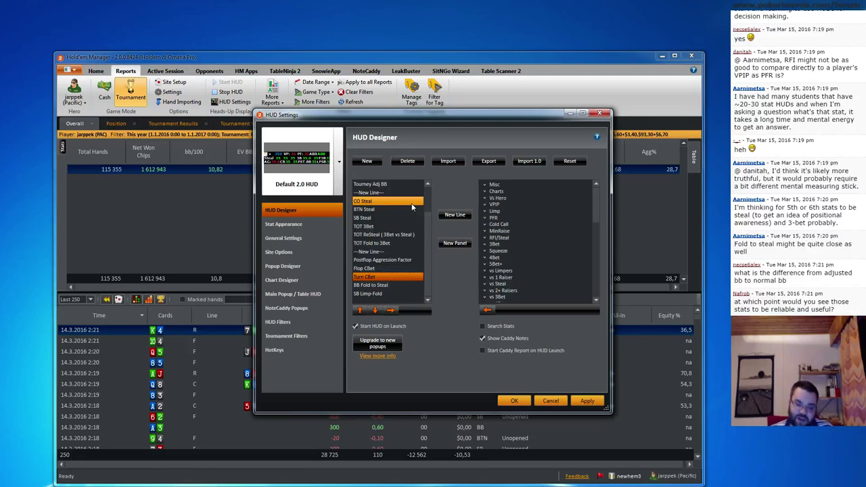
pyautogui.press('Down')
pyautogui.press('Down')
pyautogui.press('Up')
pyautogui.press('Up')
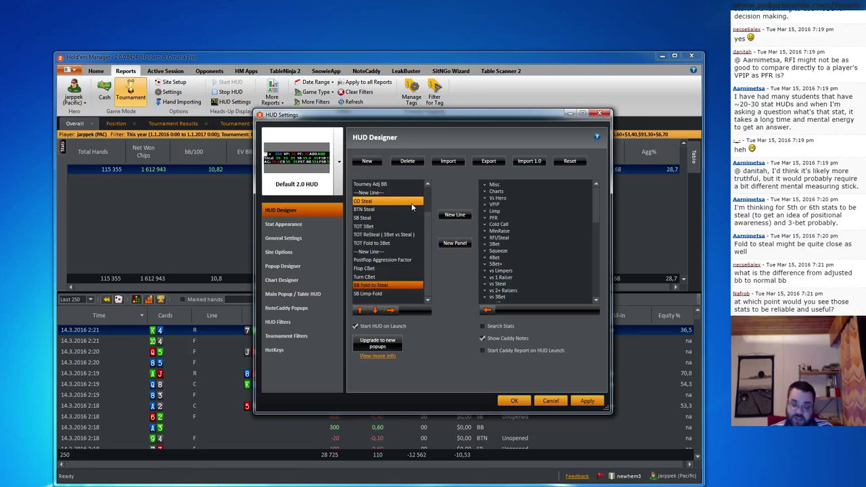
# - Go back through the Default 2.0 HUD's stats to the start of the list and select Name
pyautogui.press('Up')
pyautogui.press('Up')
pyautogui.press('Up')
pyautogui.press('Up')
pyautogui.press('Up')
pyautogui.press('Up')
pyautogui.press('Up')
pyautogui.press('Up')
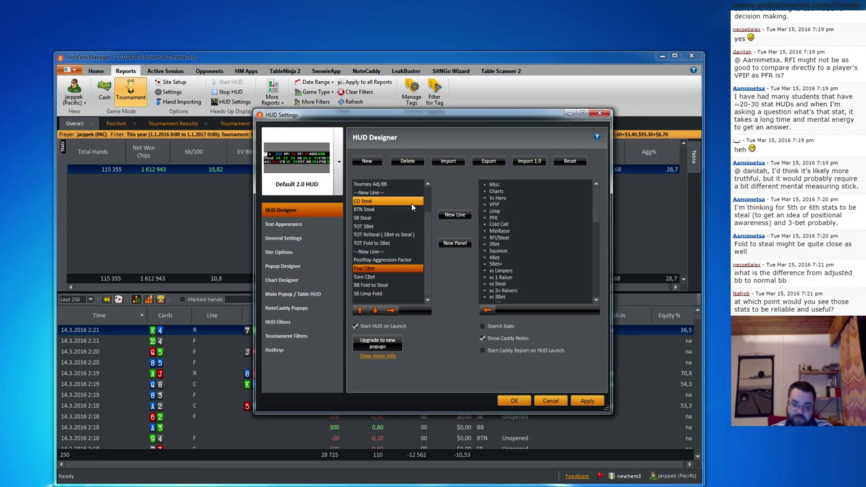
pyautogui.scroll(4, 411, 208)
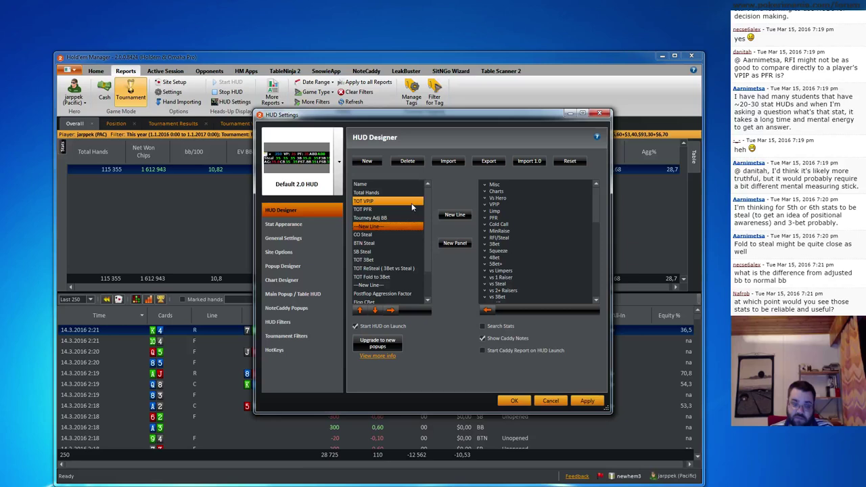
pyautogui.click(359, 184)
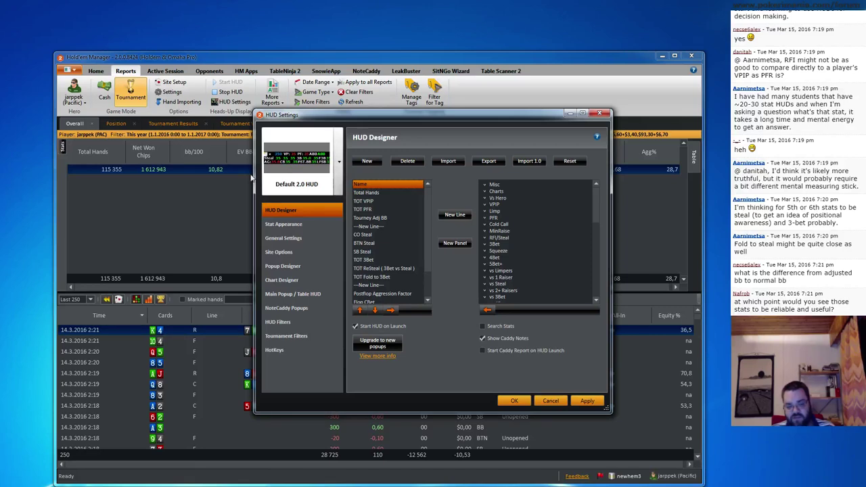
# - Examine the Stat Appearance settings of TOT VPIP, including its abbreviation and minimum samples, and compare them with BTN Steal
pyautogui.click(309, 225)
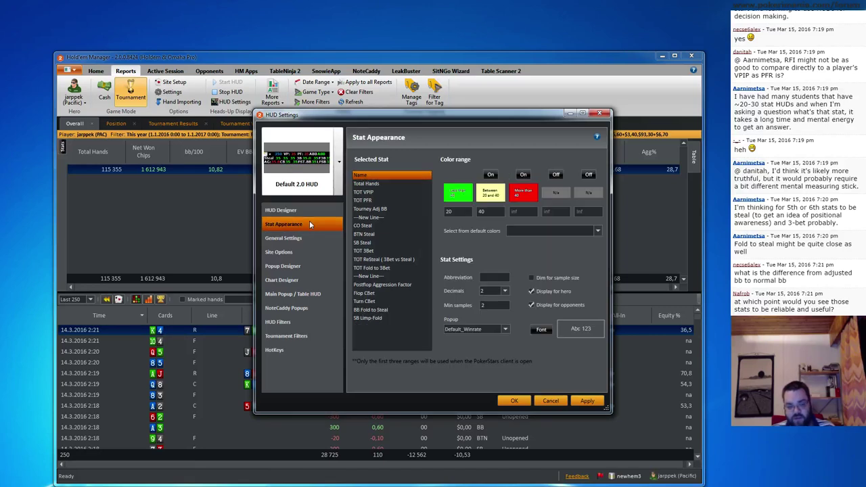
pyautogui.click(395, 194)
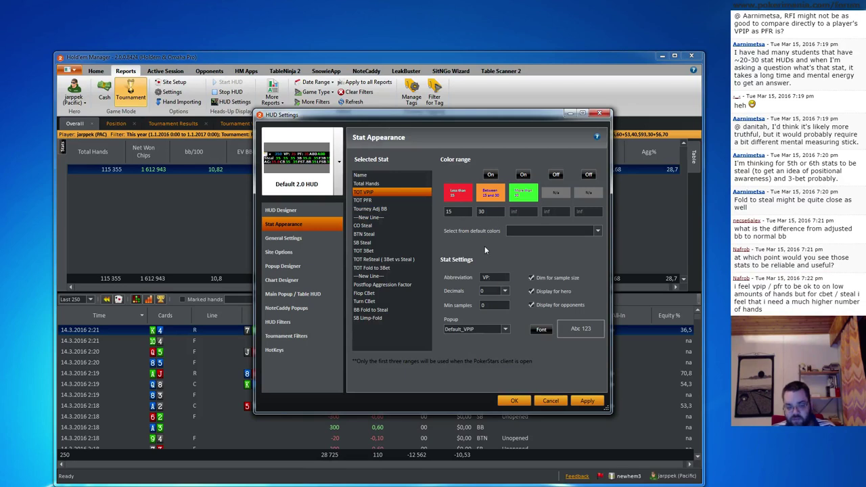
pyautogui.moveTo(497, 278); pyautogui.dragTo(477, 280)
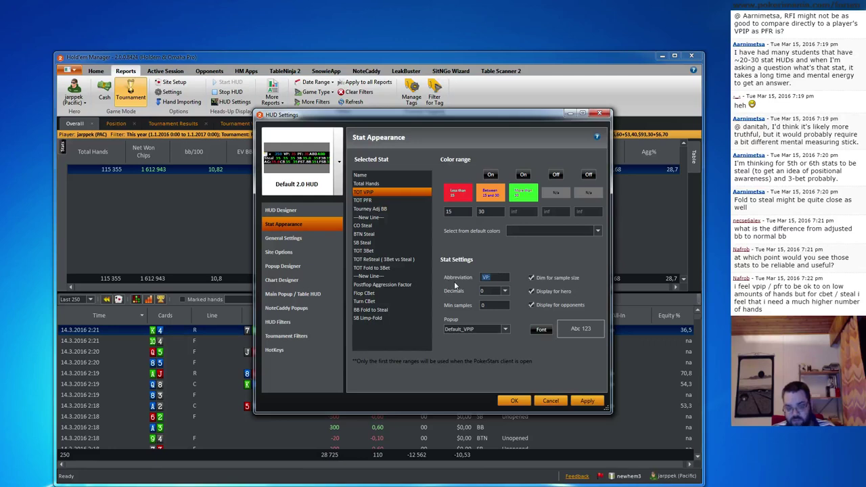
pyautogui.click(495, 306)
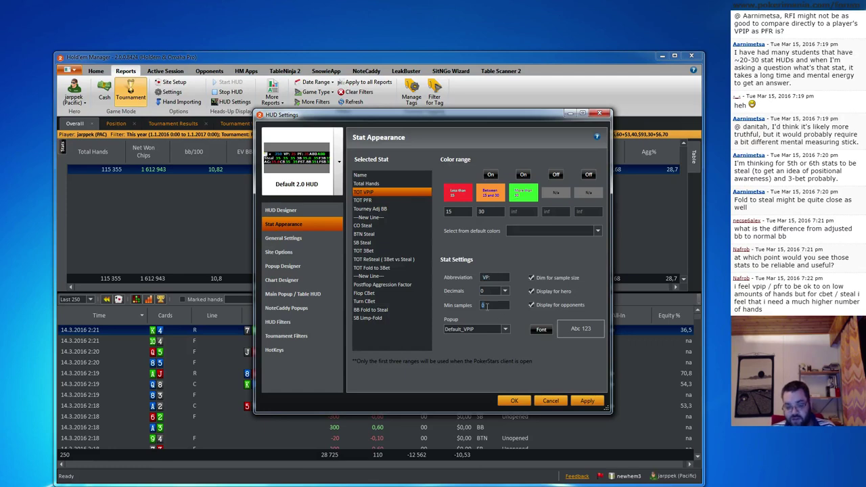
pyautogui.doubleClick(490, 306)
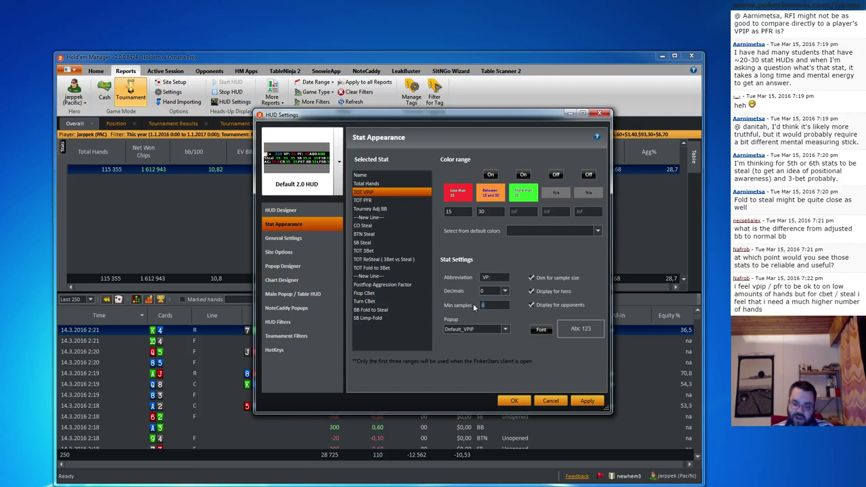
pyautogui.click(487, 306)
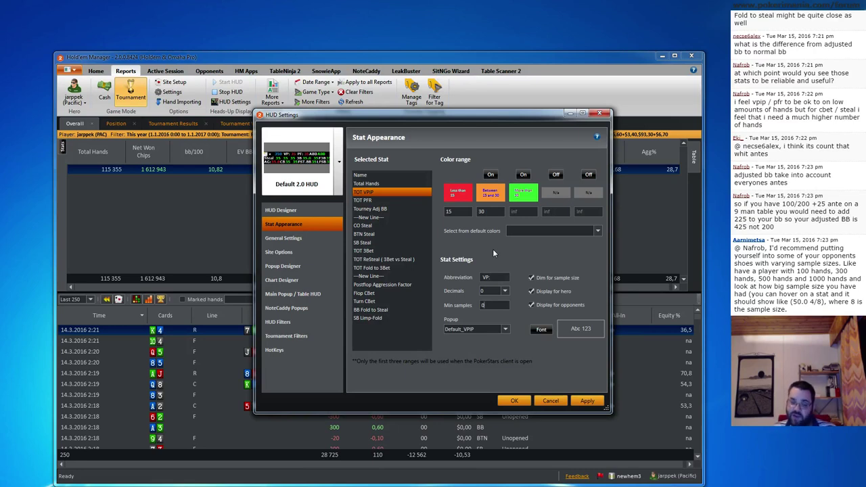
pyautogui.press('Tab')
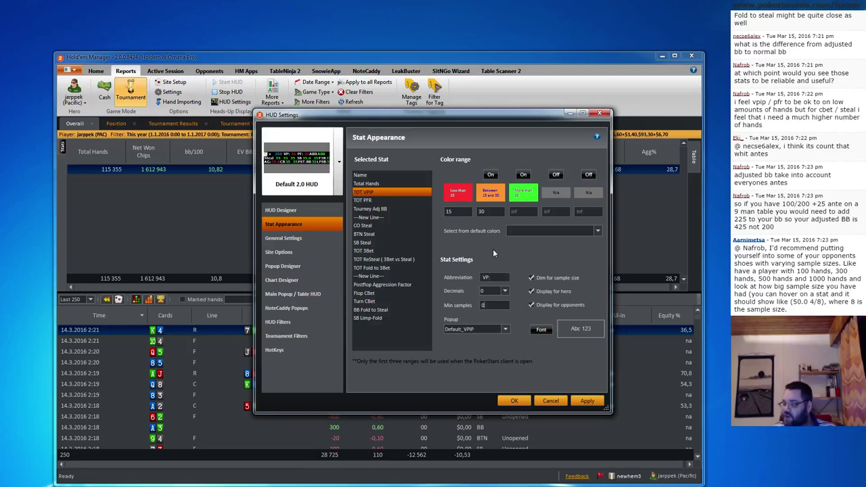
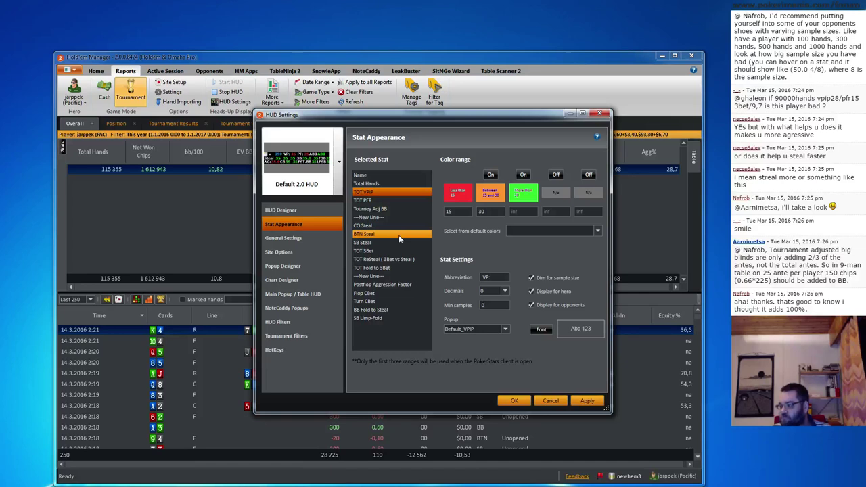
pyautogui.click(398, 235)
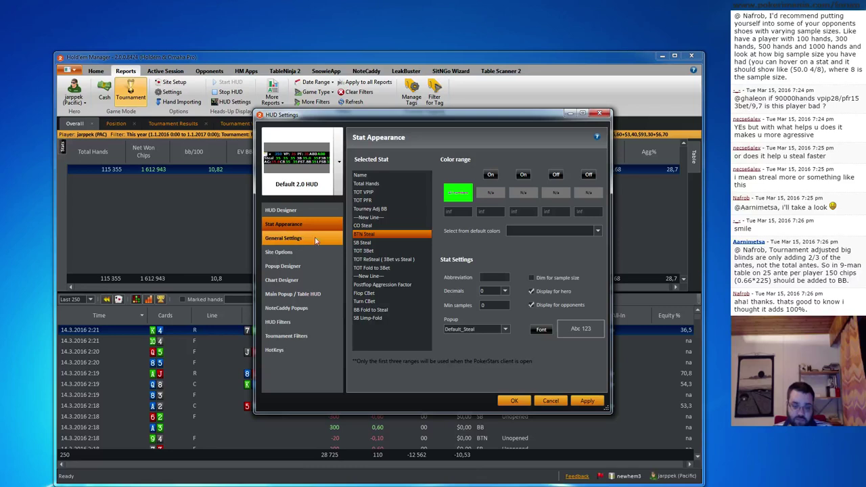
pyautogui.click(401, 192)
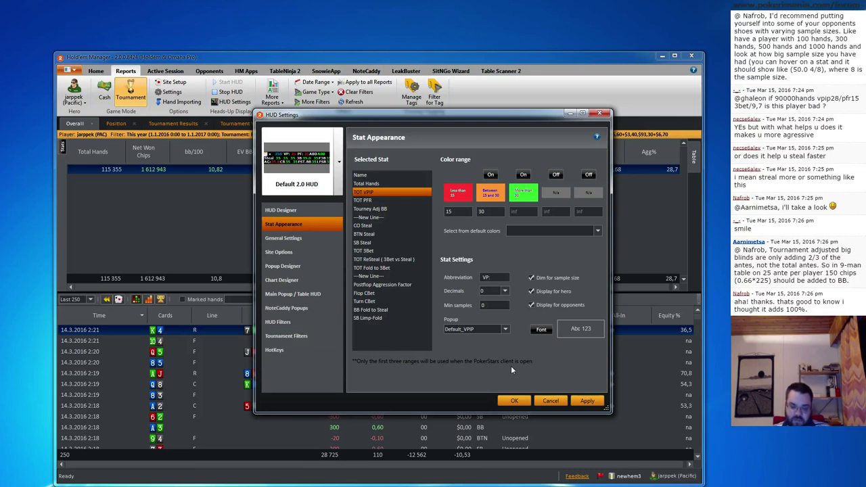
# - Close the HUD settings without saving and add the CBet Success report
pyautogui.click(559, 402)
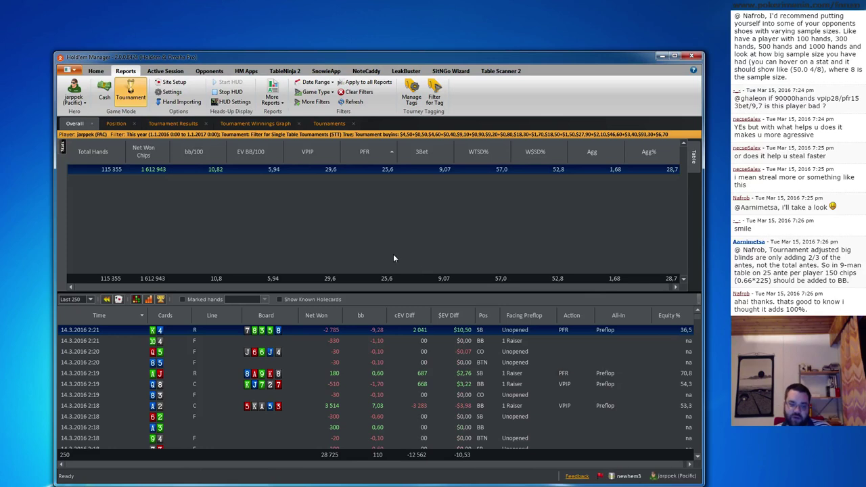
pyautogui.click(272, 98)
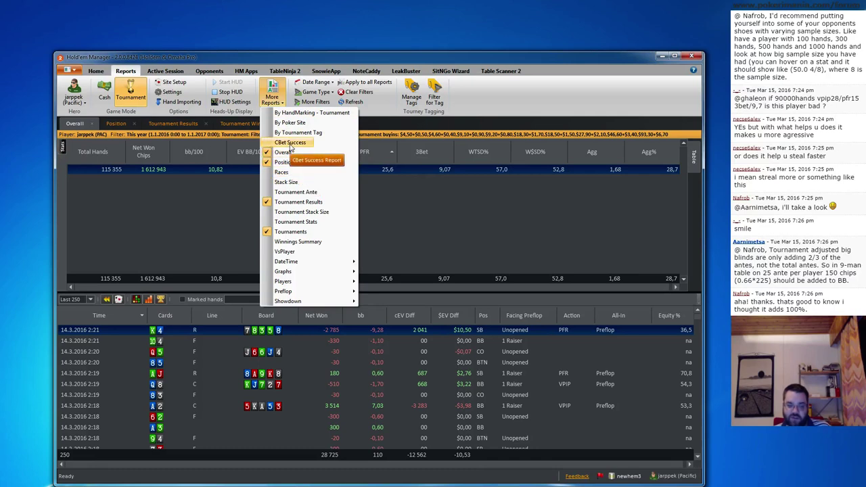
pyautogui.click(290, 143)
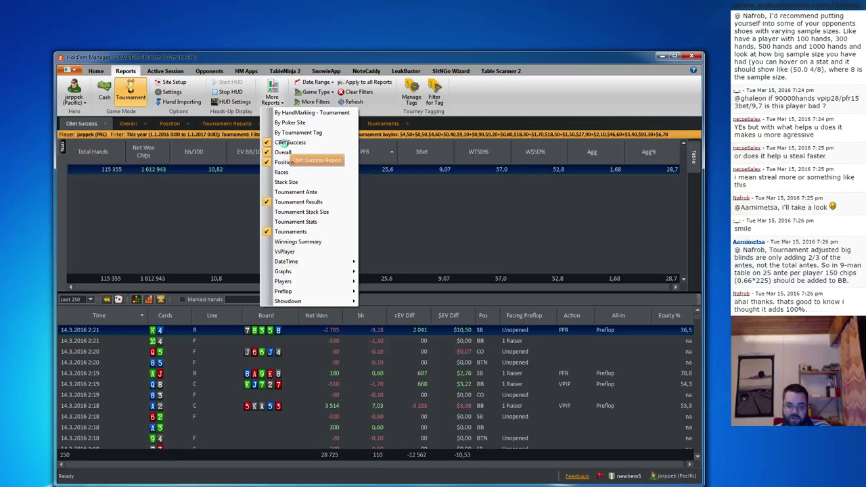
# - Set the CBet Success report's date range to all dates
pyautogui.click(316, 82)
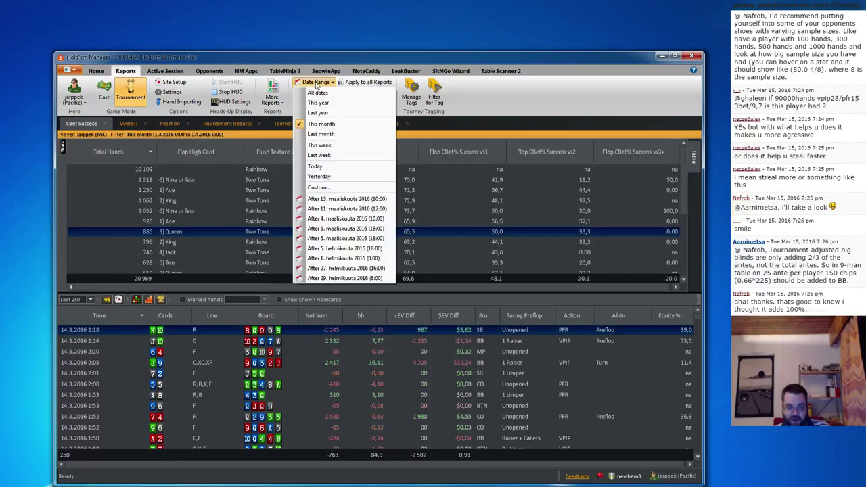
pyautogui.click(315, 82)
pyautogui.click(316, 82)
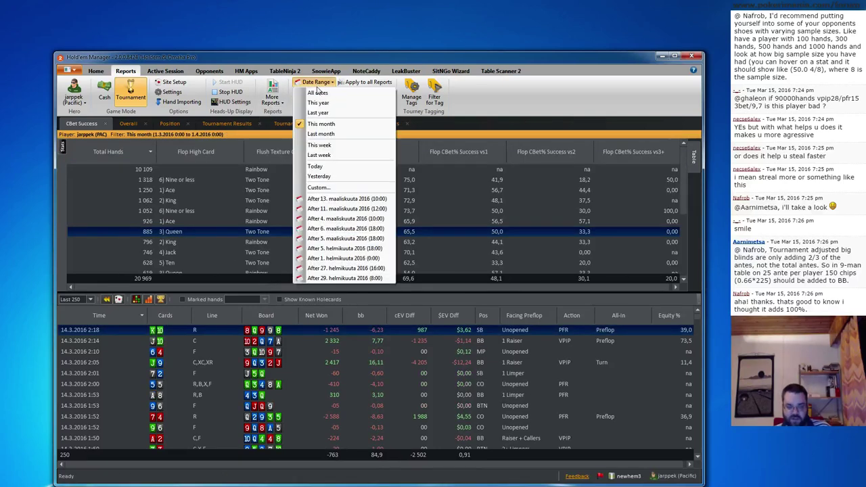
pyautogui.click(318, 92)
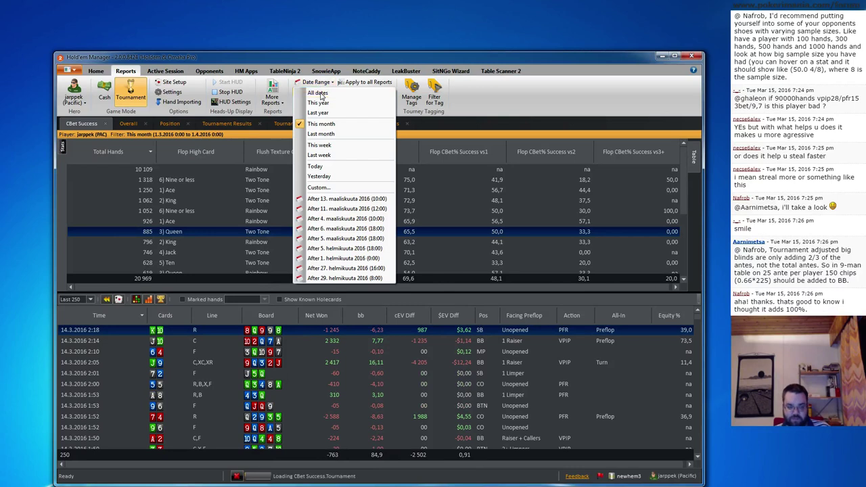
# - Examine the hands behind the Nine or less, Ace and Jack high-card flops in the CBet Success report
pyautogui.click(204, 179)
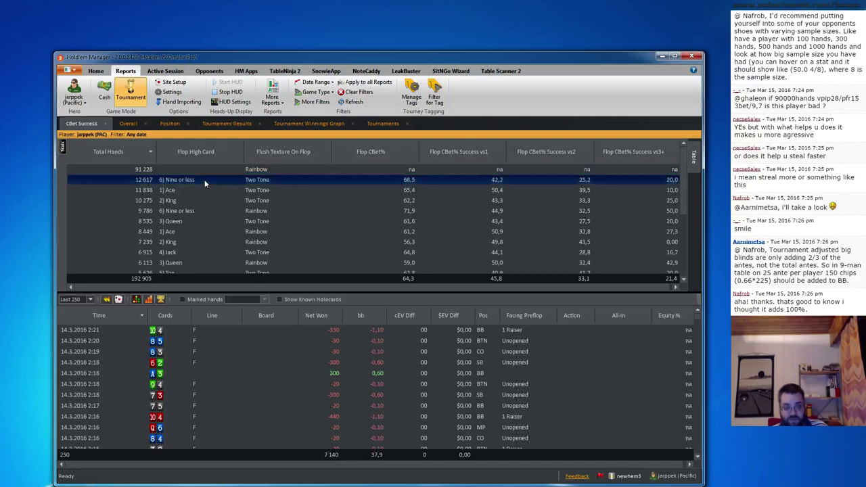
pyautogui.press('Down')
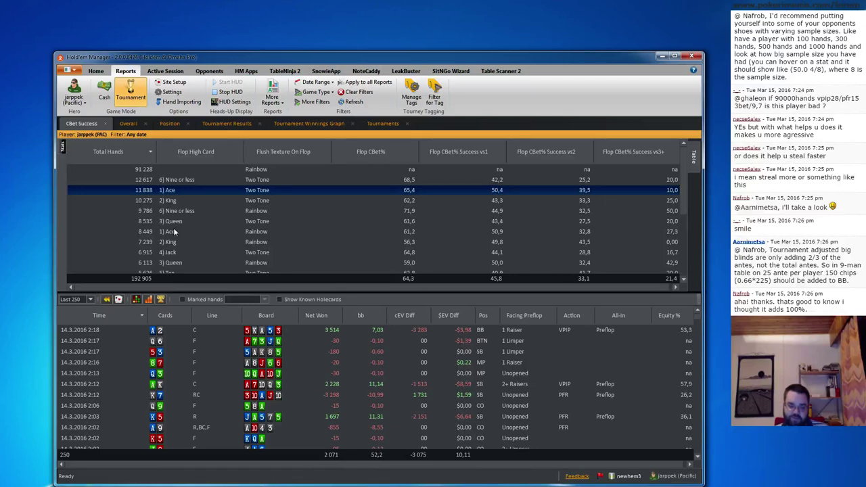
pyautogui.click(176, 210)
pyautogui.click(183, 250)
pyautogui.click(170, 191)
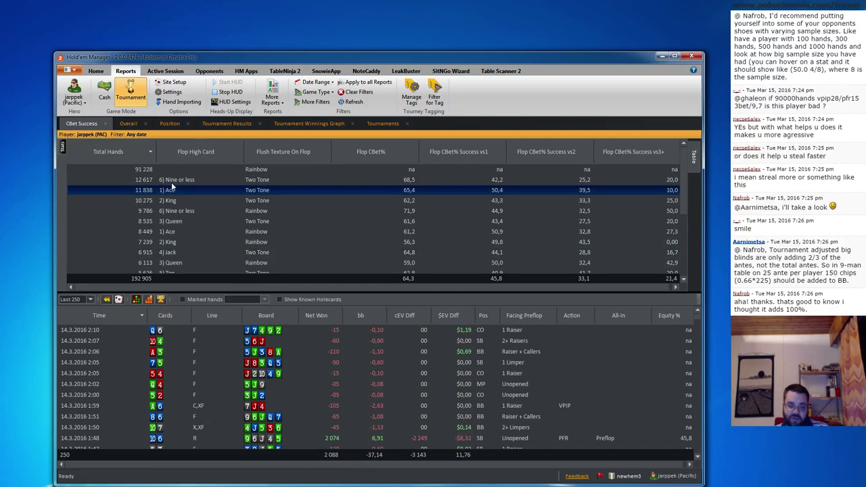
pyautogui.click(171, 181)
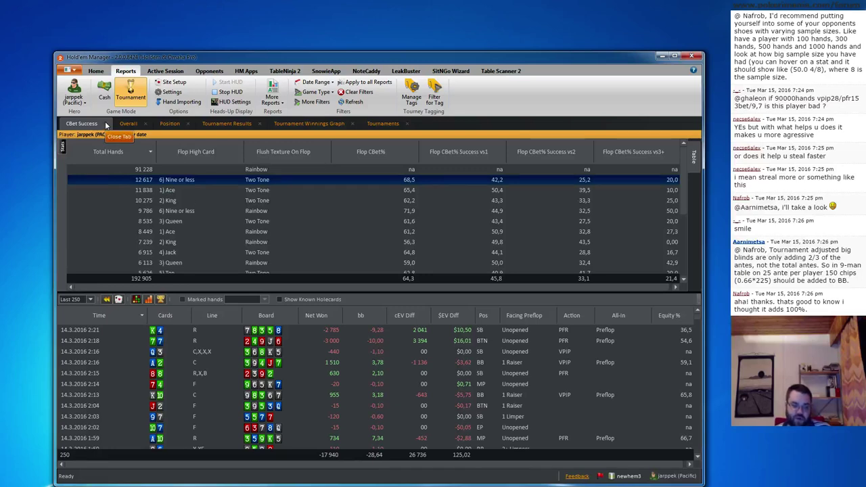
# - Compare continuation bet success on Ace-high Two Tone and Rainbow flops, including a look at the Monotone rows
pyautogui.click(178, 188)
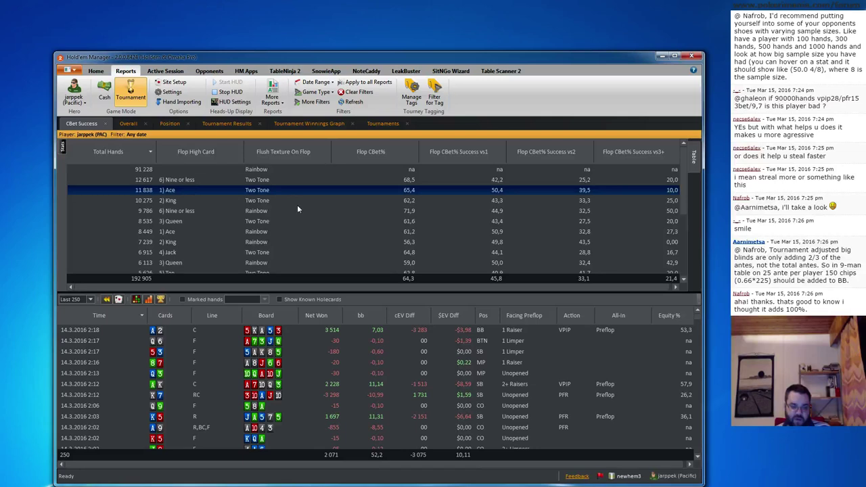
pyautogui.scroll(-3, 683, 185)
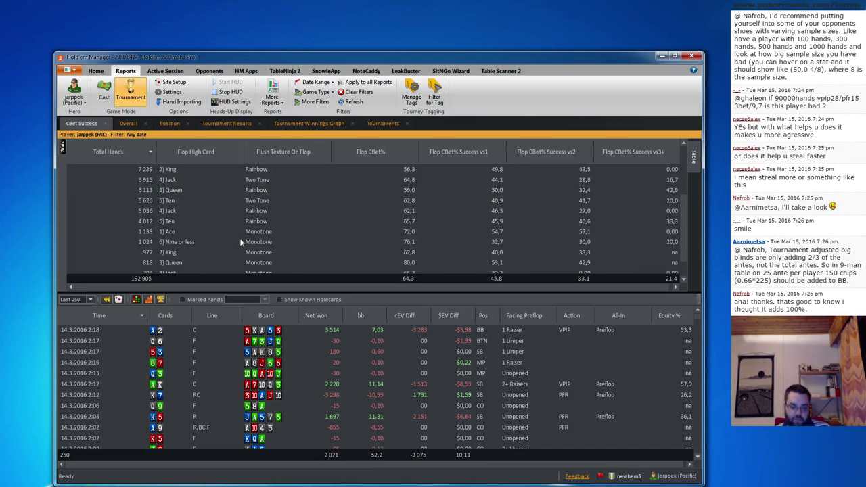
pyautogui.moveTo(686, 202); pyautogui.dragTo(682, 177)
pyautogui.click(253, 211)
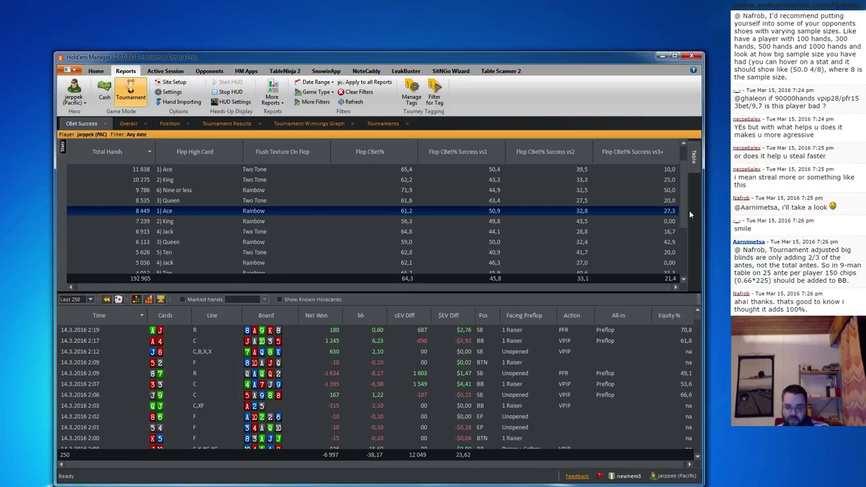
pyautogui.scroll(2, 681, 204)
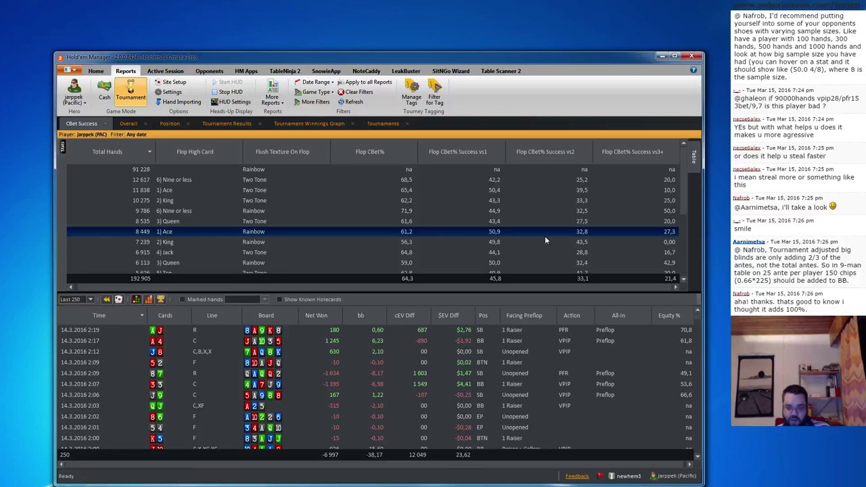
# - Close the CBet Success report and examine the EP row of the Position report
pyautogui.click(107, 125)
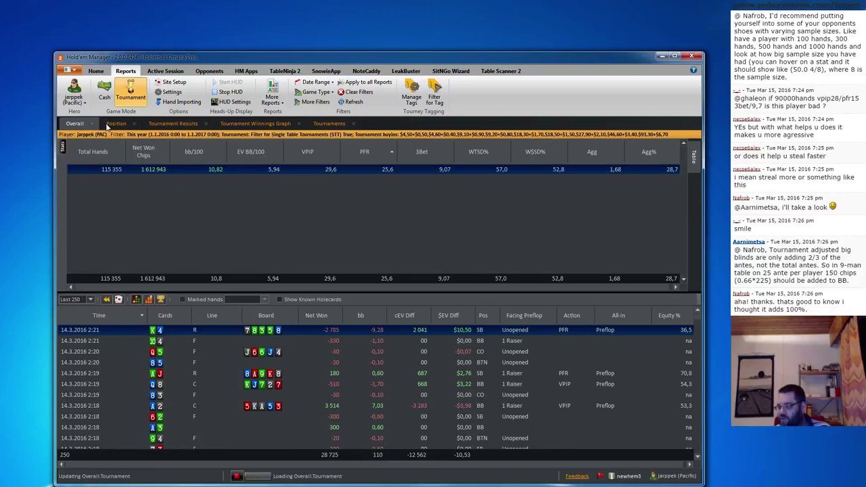
pyautogui.click(274, 96)
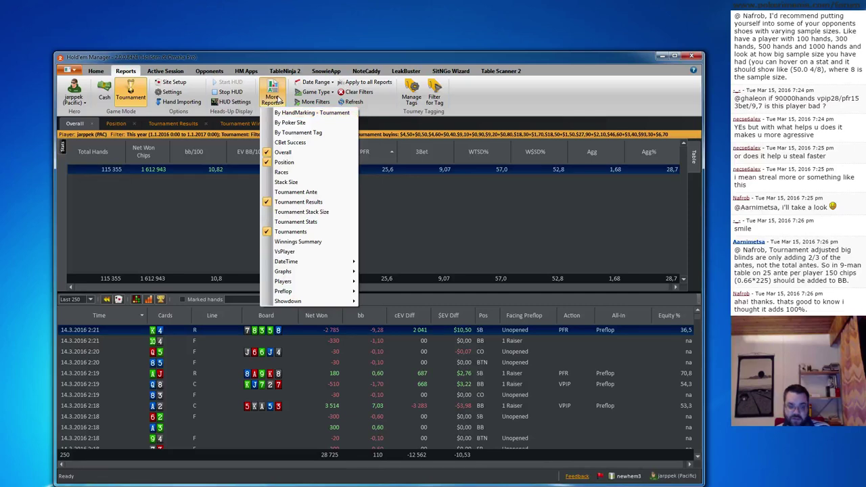
pyautogui.click(278, 100)
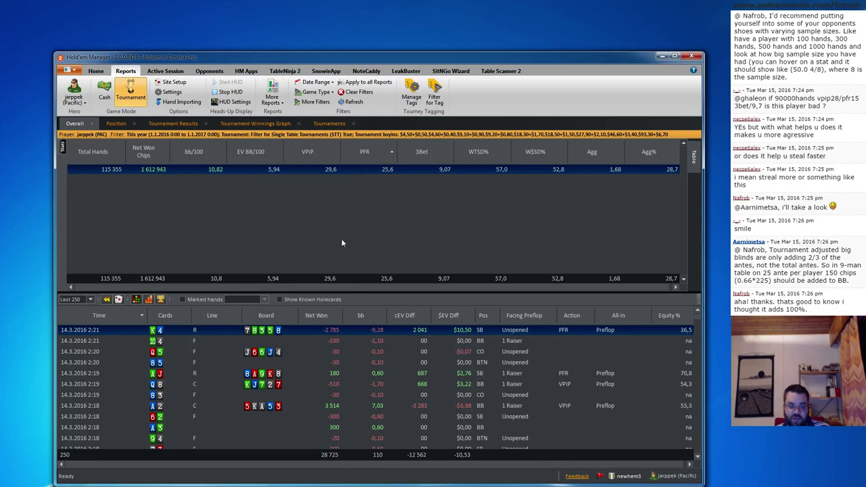
pyautogui.click(118, 125)
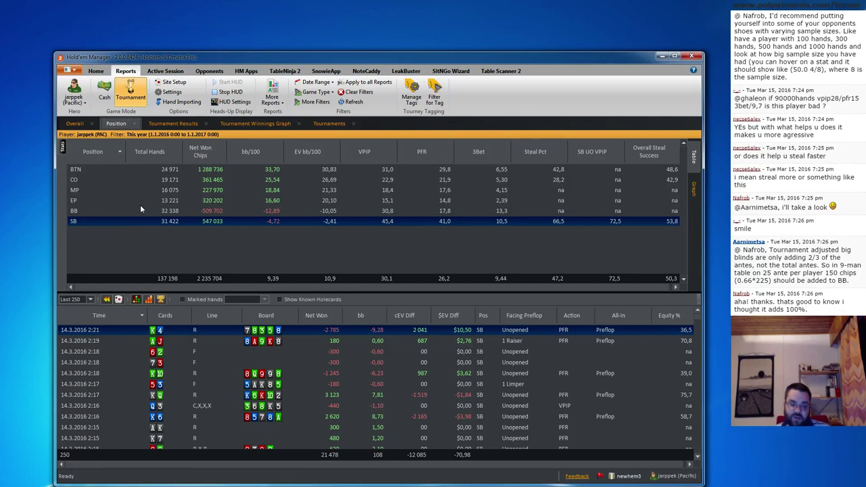
pyautogui.click(145, 203)
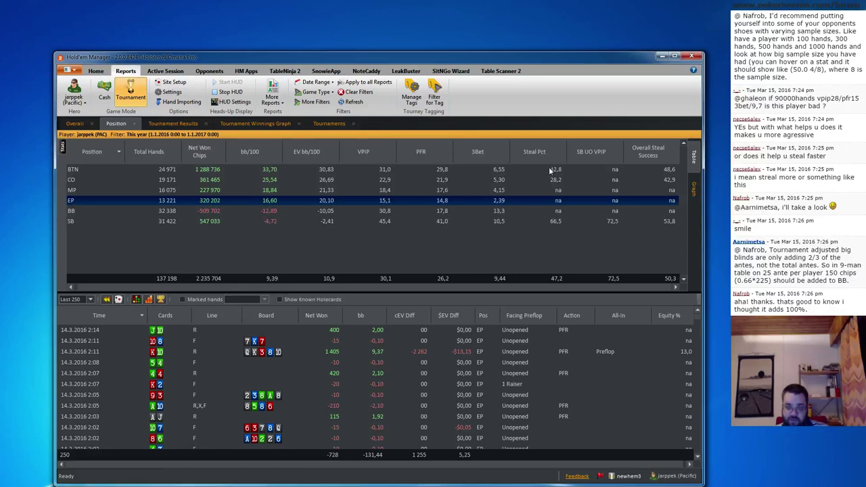
# - Browse the Squeeze statistics available for the Position report and close the statistics selection without changes
pyautogui.click(65, 152)
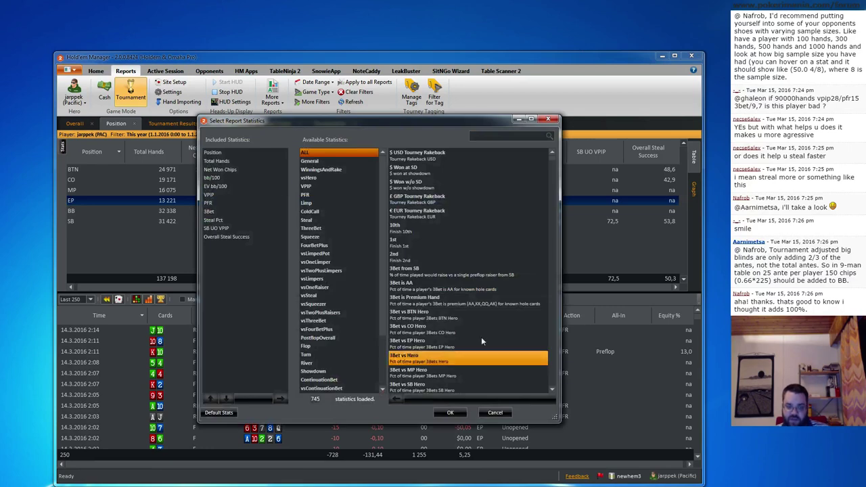
pyautogui.click(311, 236)
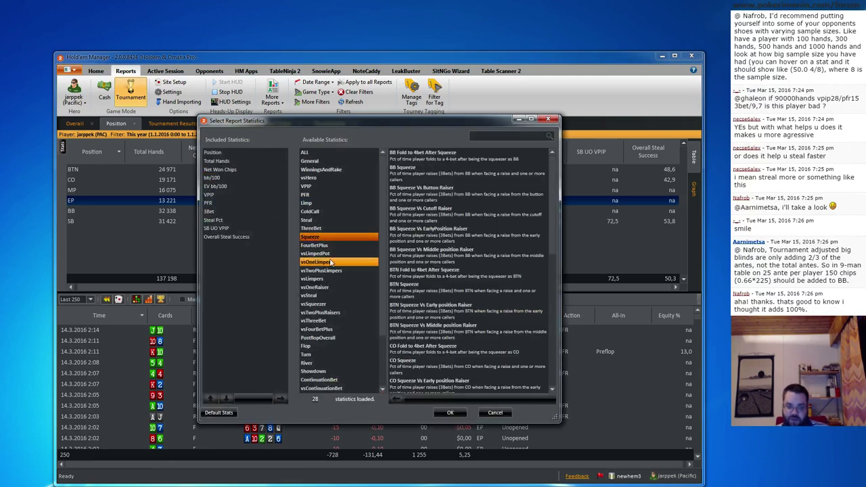
pyautogui.scroll(-3, 326, 265)
pyautogui.scroll(3, 327, 265)
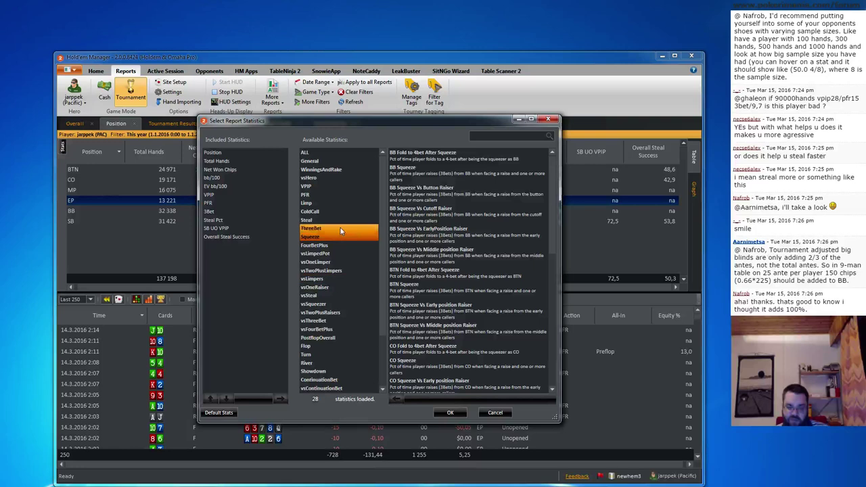
pyautogui.click(549, 120)
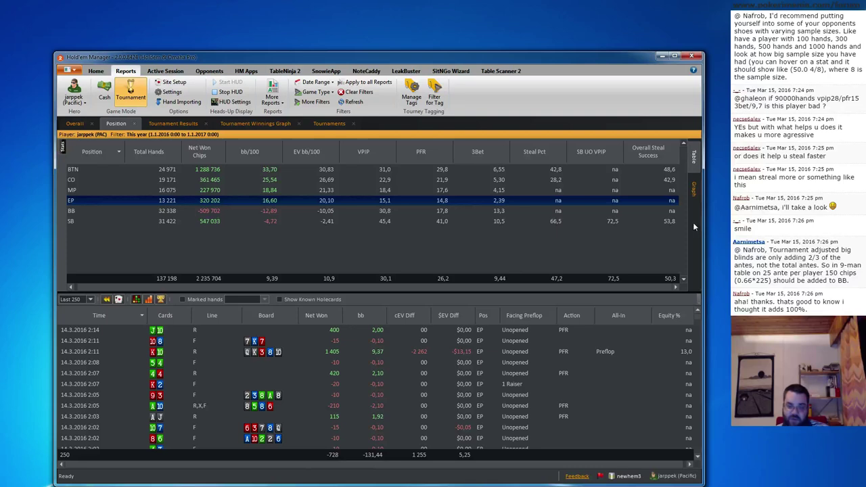
# - Examine the Position report's SB row and the 9.3.2016 20:52 entry in the Tournaments report
pyautogui.click(669, 222)
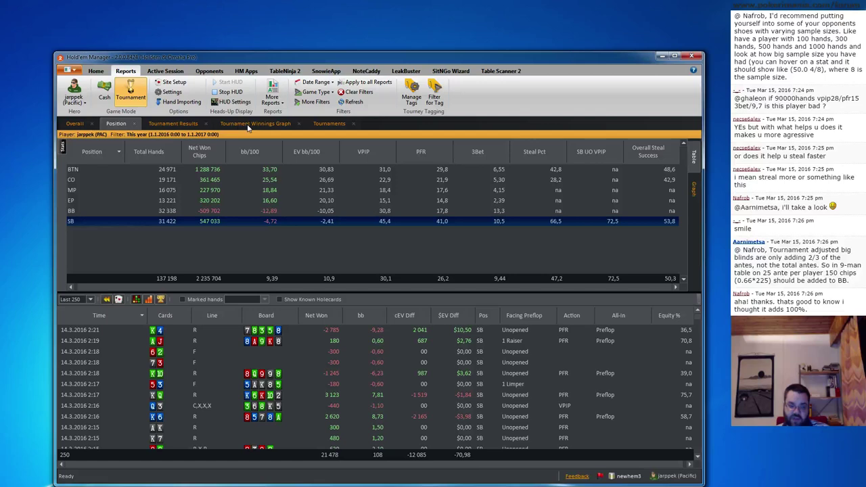
pyautogui.click(329, 124)
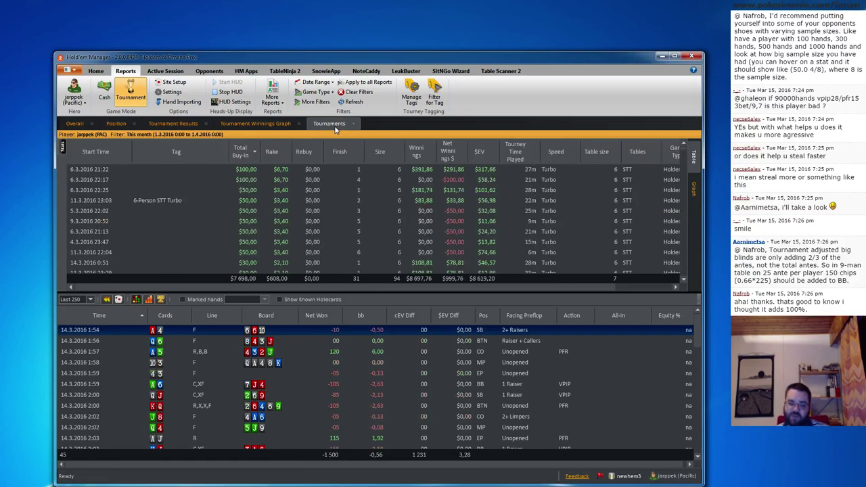
pyautogui.click(329, 221)
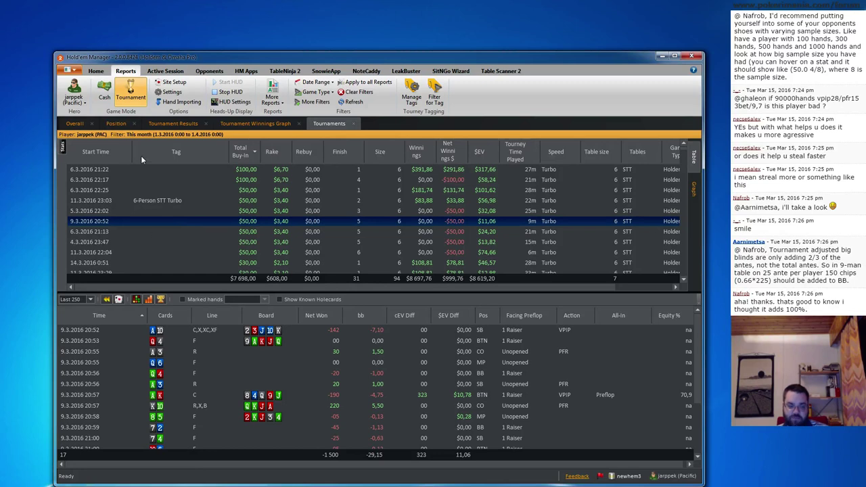
# - Add the Preflop Activity report and examine its 1 Limper row
pyautogui.click(271, 93)
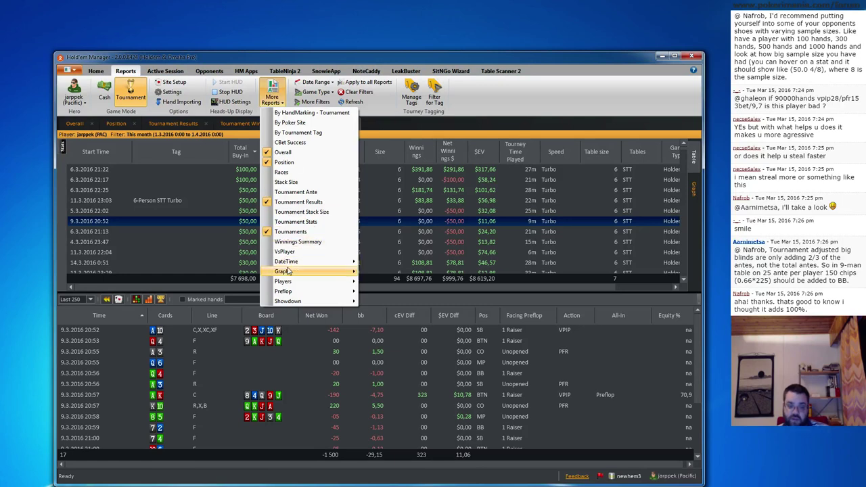
pyautogui.moveTo(288, 274)
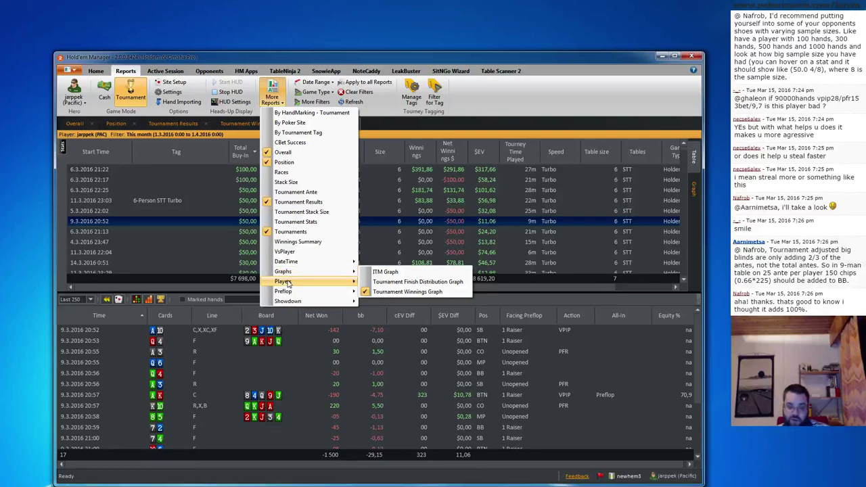
pyautogui.moveTo(289, 294)
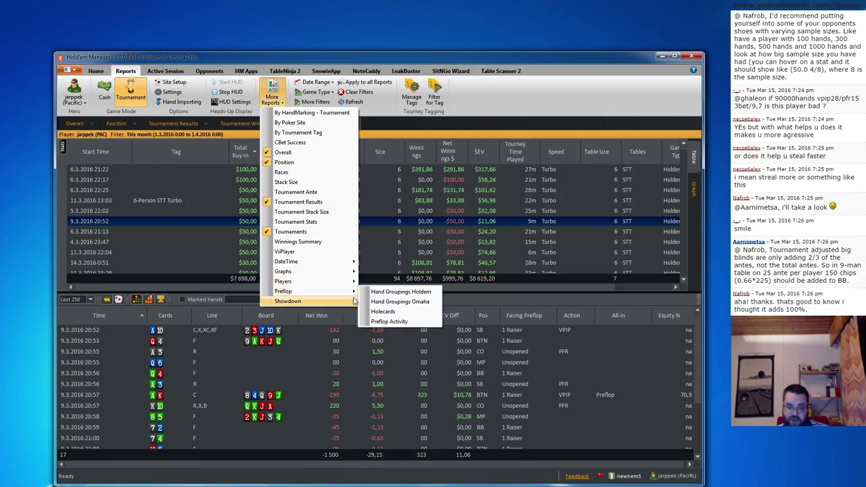
pyautogui.click(384, 321)
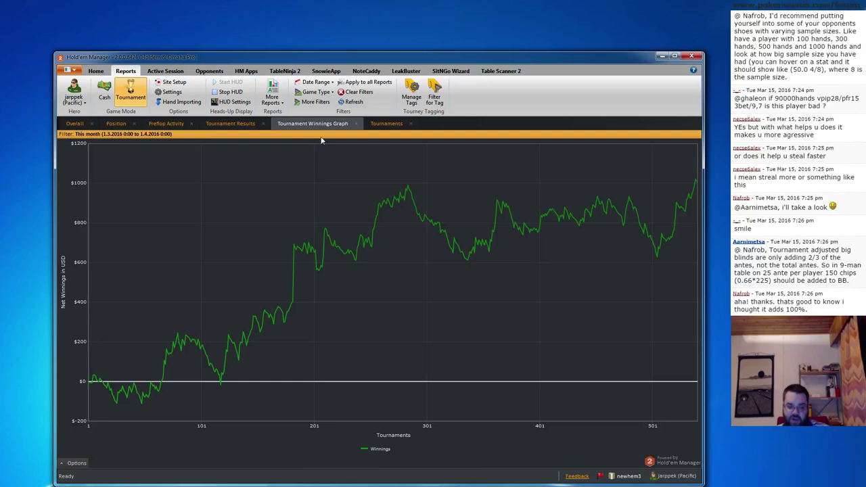
pyautogui.click(170, 124)
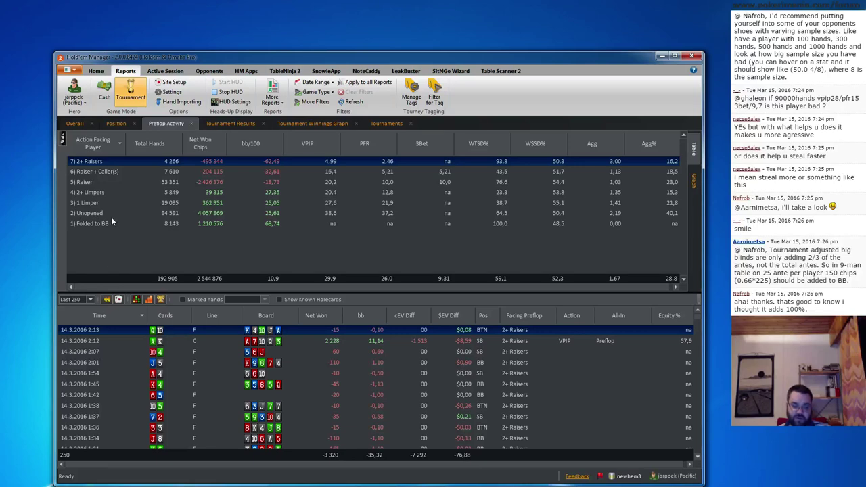
pyautogui.click(151, 202)
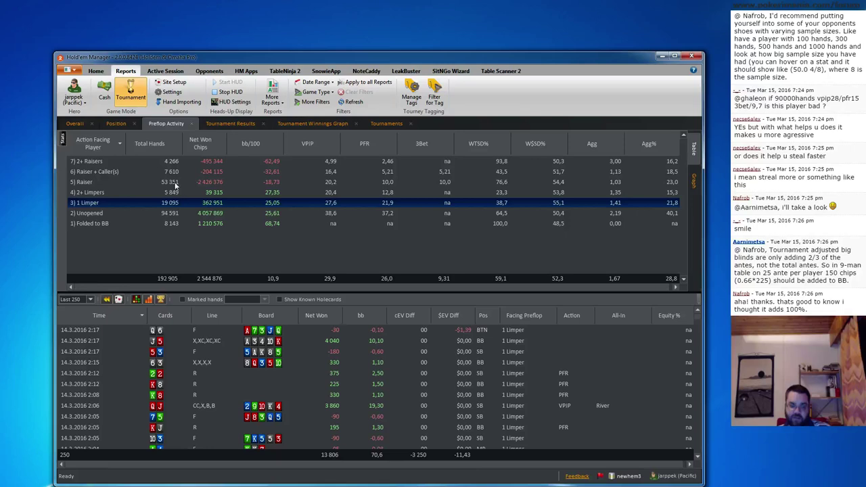
# - Filter the Position report to the suited hole cards A5s, A4s, A3s and A2s
pyautogui.click(116, 123)
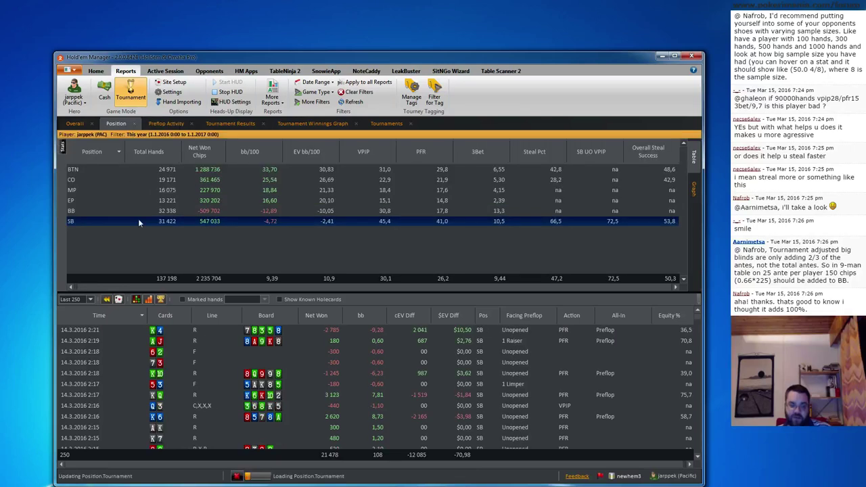
pyautogui.click(308, 103)
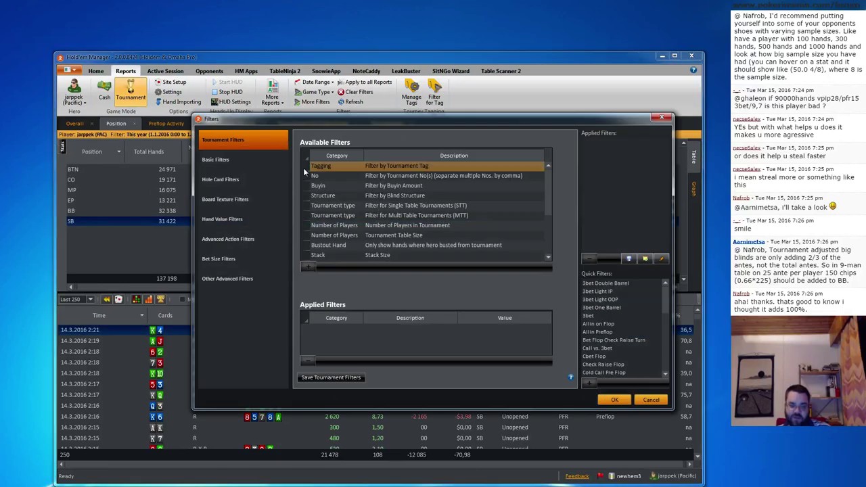
pyautogui.click(236, 220)
pyautogui.click(235, 161)
pyautogui.click(238, 180)
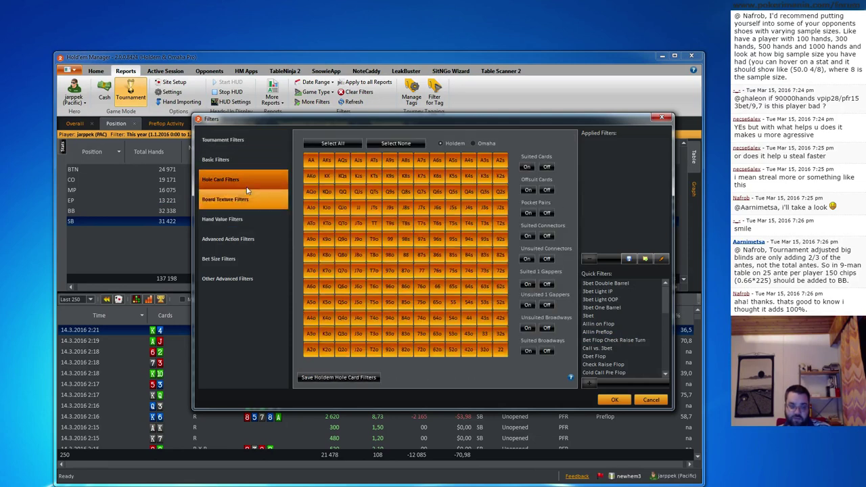
pyautogui.click(396, 143)
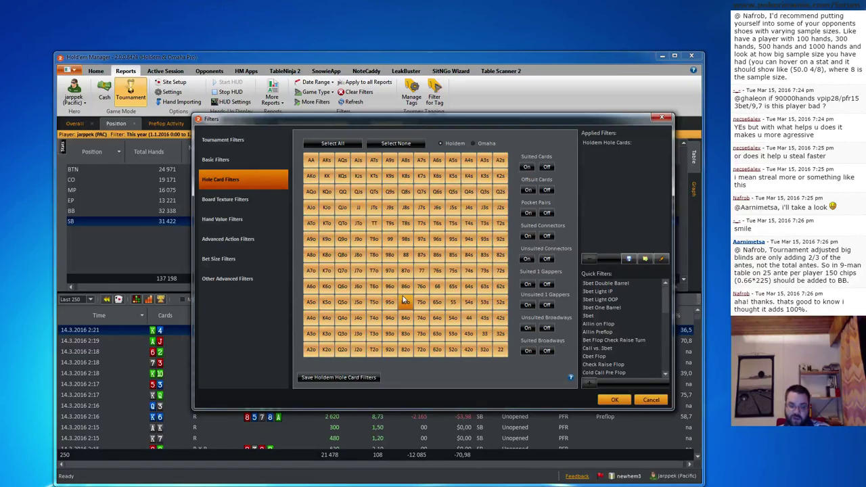
pyautogui.click(500, 160)
pyautogui.click(482, 161)
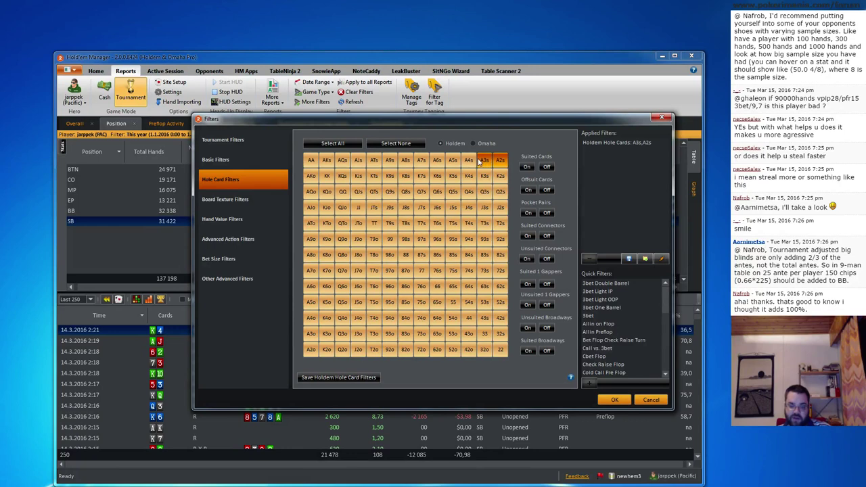
pyautogui.click(468, 161)
pyautogui.click(452, 160)
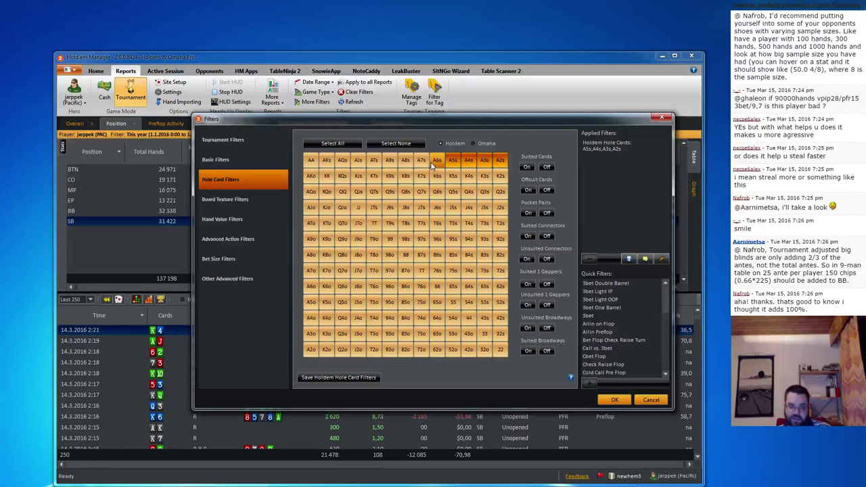
pyautogui.click(612, 399)
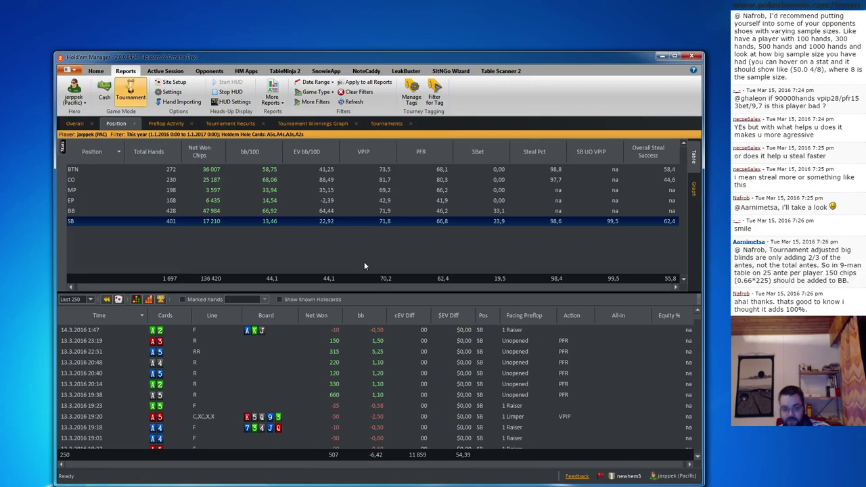
# - Replace the Position report's hole card filter with the offsuit hands A5o, A4o, A3o and A2o
pyautogui.click(316, 82)
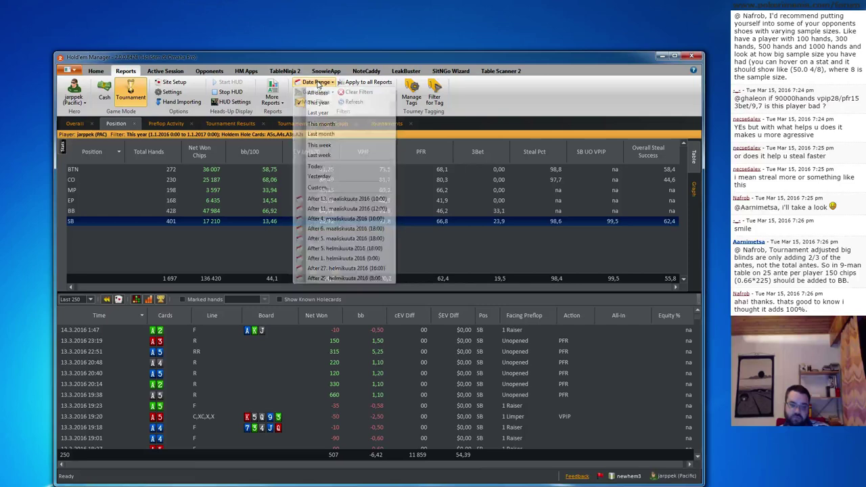
pyautogui.click(317, 84)
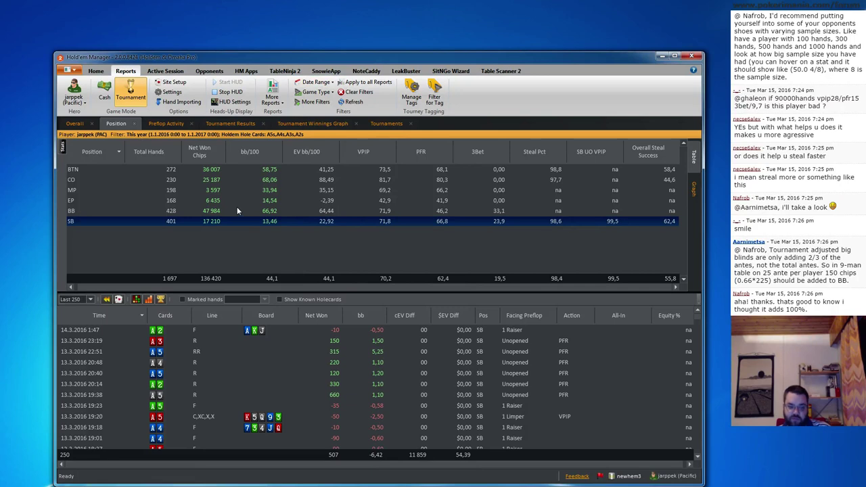
pyautogui.click(311, 101)
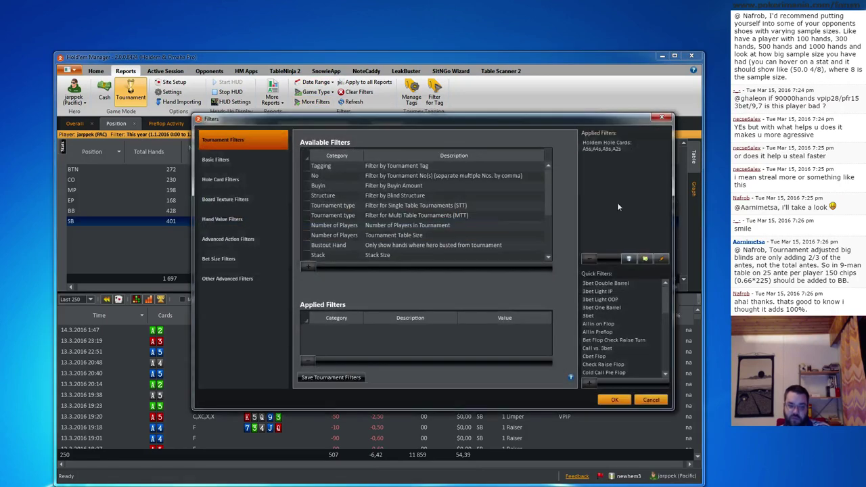
pyautogui.click(230, 179)
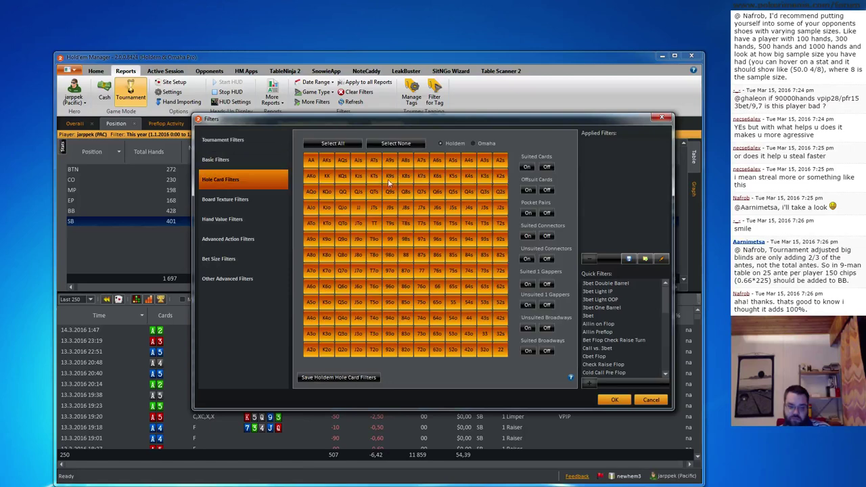
pyautogui.click(415, 144)
pyautogui.moveTo(310, 349); pyautogui.dragTo(315, 322)
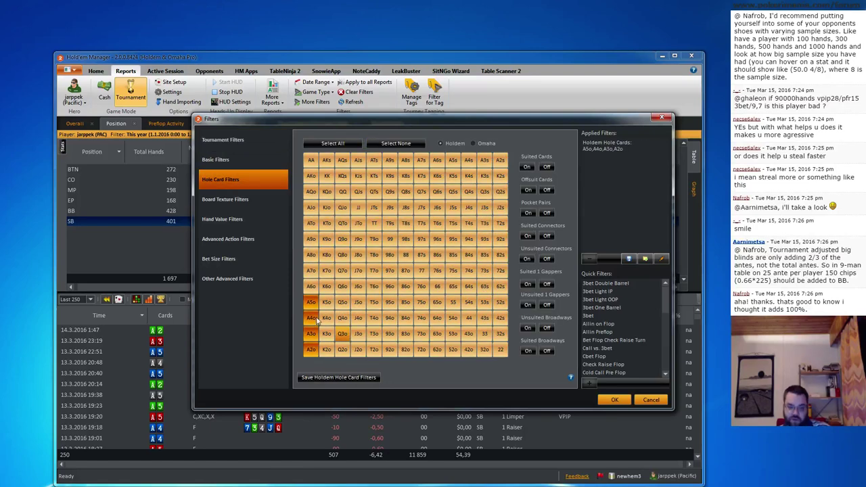
pyautogui.click(612, 400)
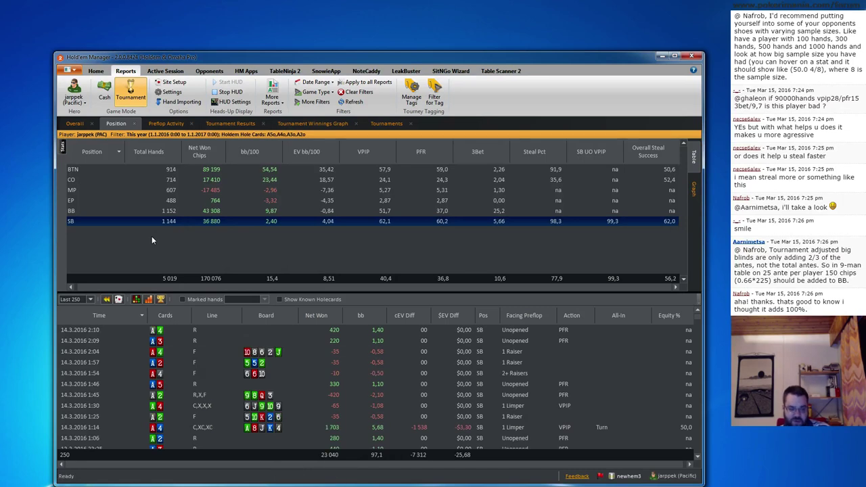
# - Browse the Position report's other filter categories, including Other Advanced Filters and Basic Filters
pyautogui.click(310, 102)
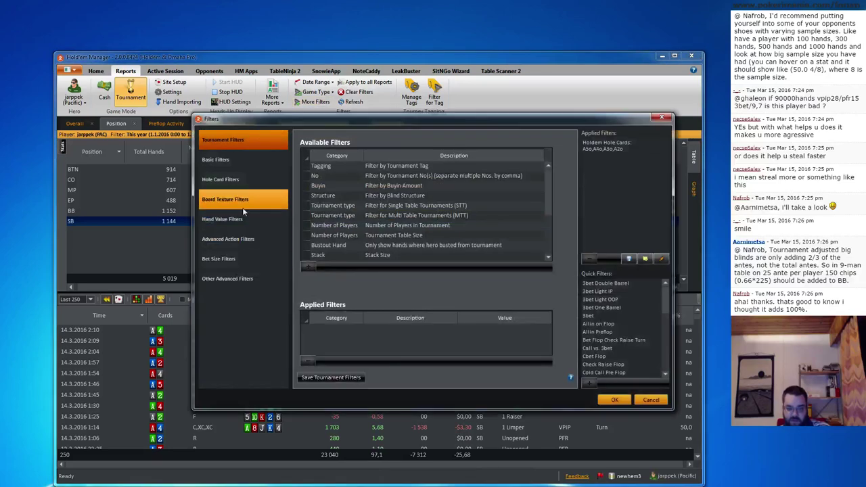
pyautogui.click(245, 245)
pyautogui.click(238, 279)
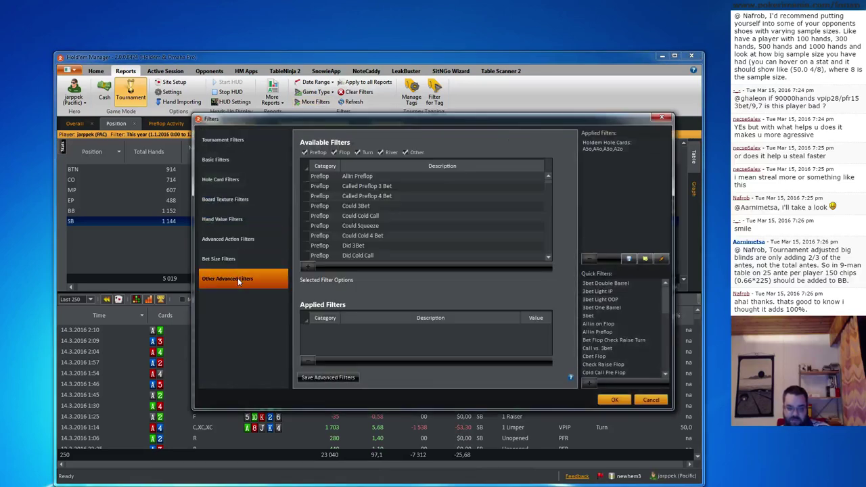
pyautogui.click(387, 237)
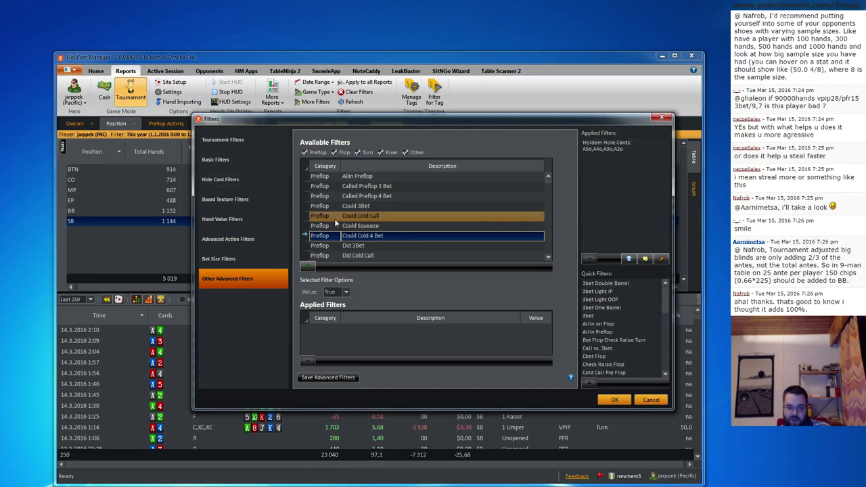
pyautogui.click(223, 139)
pyautogui.click(215, 159)
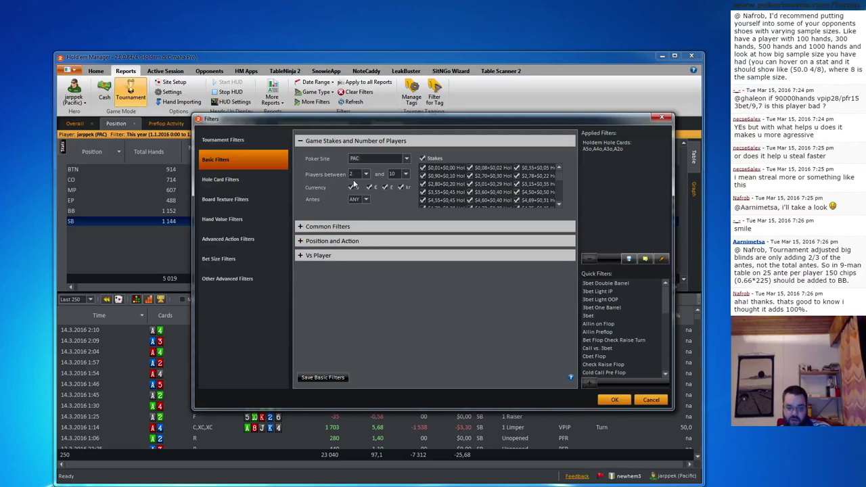
# - Add a tournament filter for Effective Stack greater than 20 bbs to the Position report and show the EP hands
pyautogui.click(236, 181)
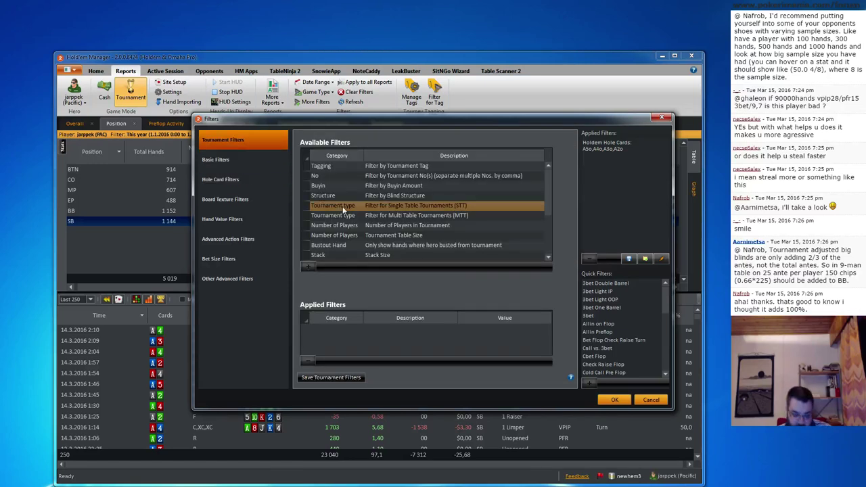
pyautogui.click(420, 236)
pyautogui.scroll(-3, 421, 236)
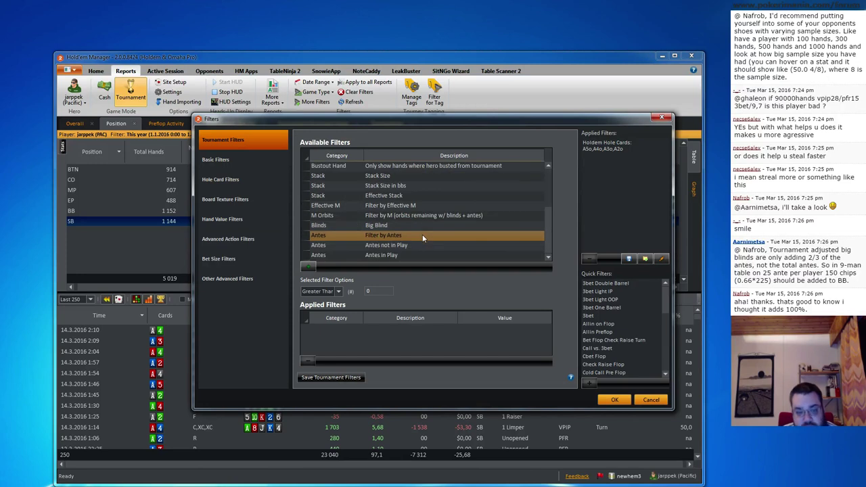
pyautogui.click(411, 196)
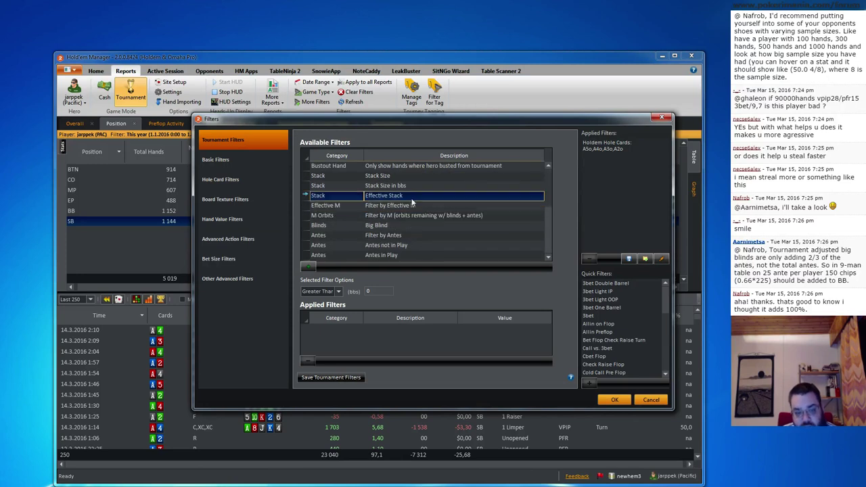
pyautogui.click(338, 291)
pyautogui.click(363, 292)
pyautogui.write('20')
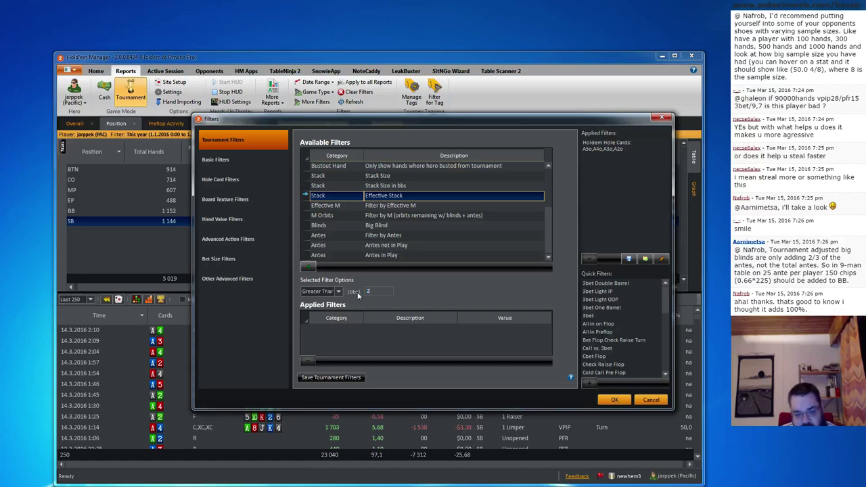
pyautogui.click(308, 266)
pyautogui.click(615, 400)
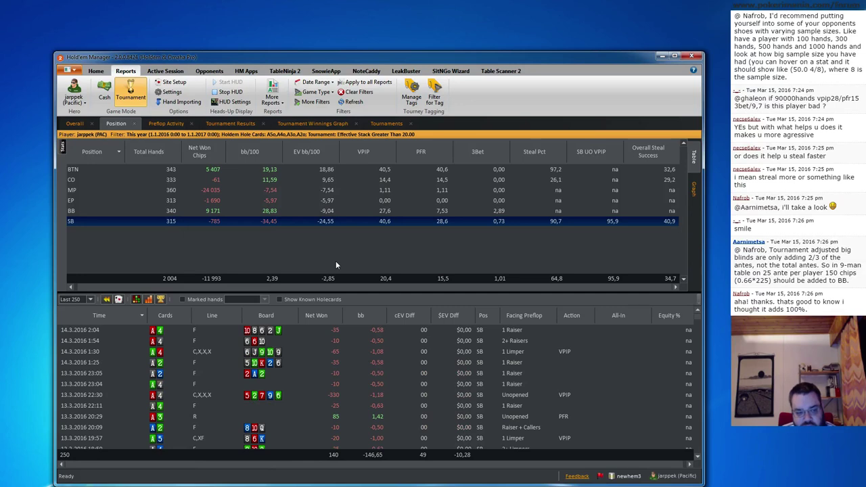
pyautogui.click(194, 202)
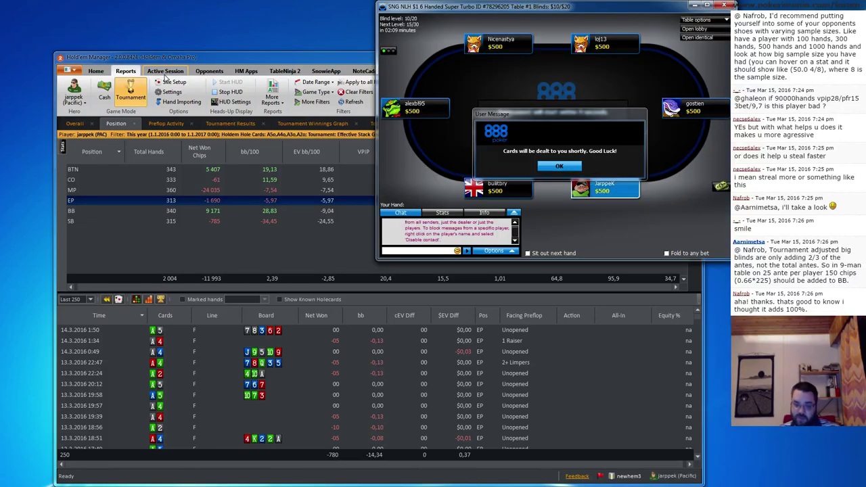
# - Switch to the 888poker table, move it over the report window, and play the first hand by raising to $60 and folding to the all-in
pyautogui.click(558, 165)
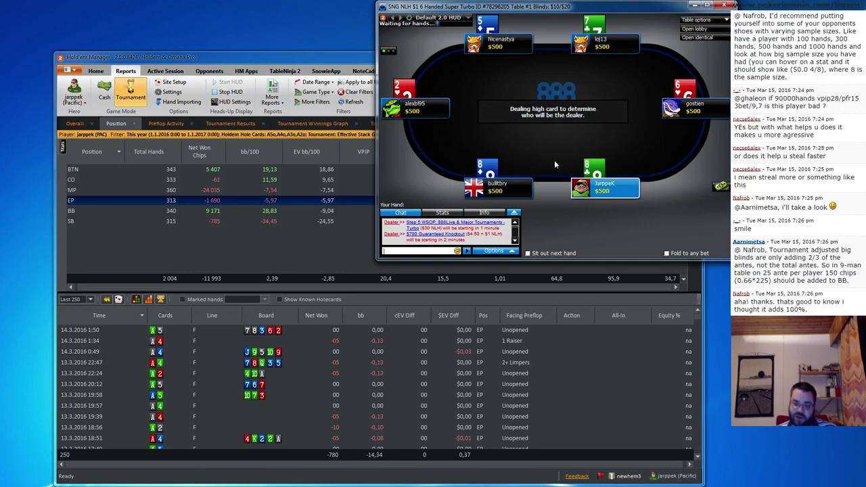
pyautogui.moveTo(555, 14); pyautogui.dragTo(390, 75)
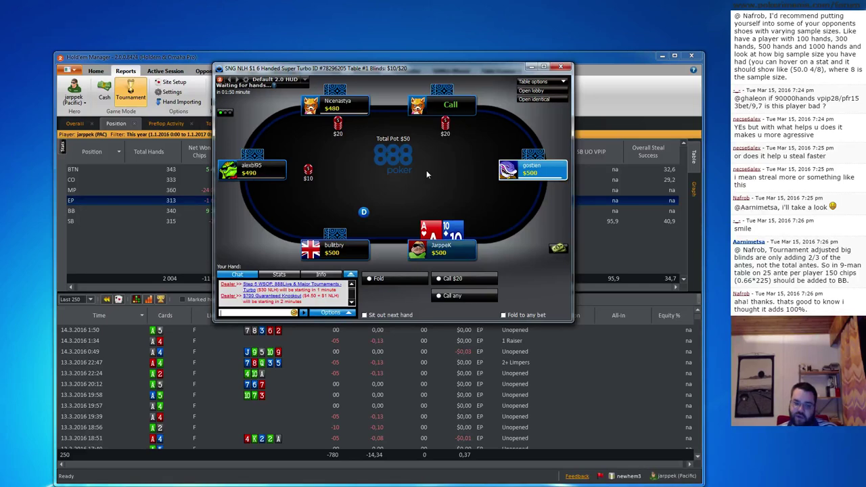
pyautogui.click(528, 305)
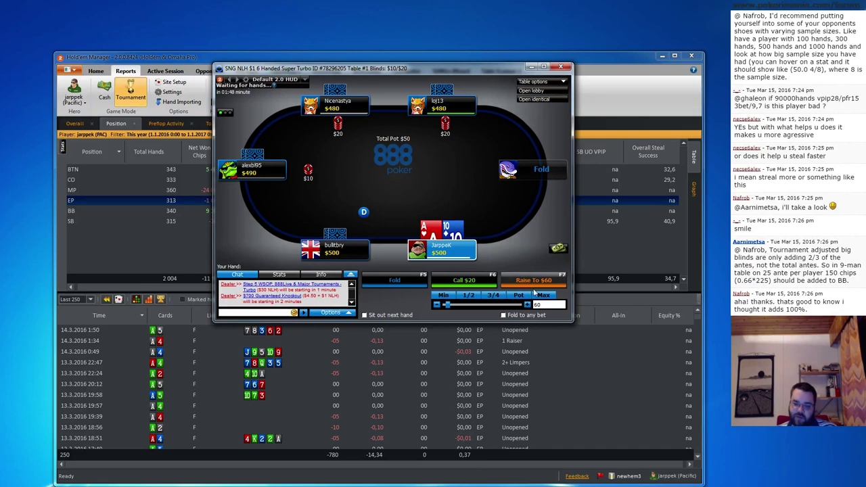
pyautogui.click(525, 280)
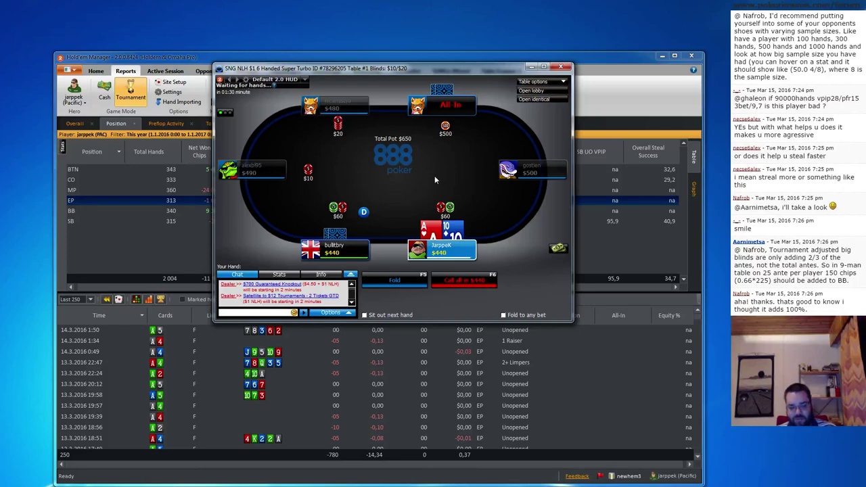
pyautogui.click(406, 280)
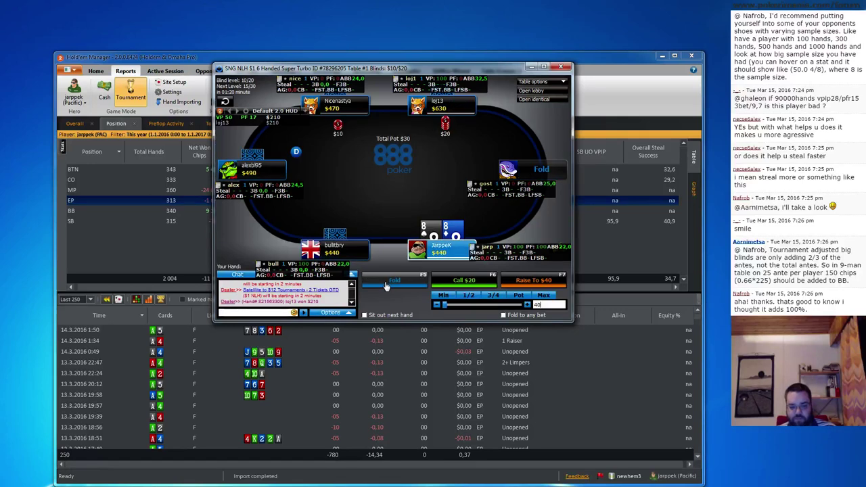
# - Fold the next two hands and tag the $210 hand in the HUD's recent hand list as For Review
pyautogui.click(385, 285)
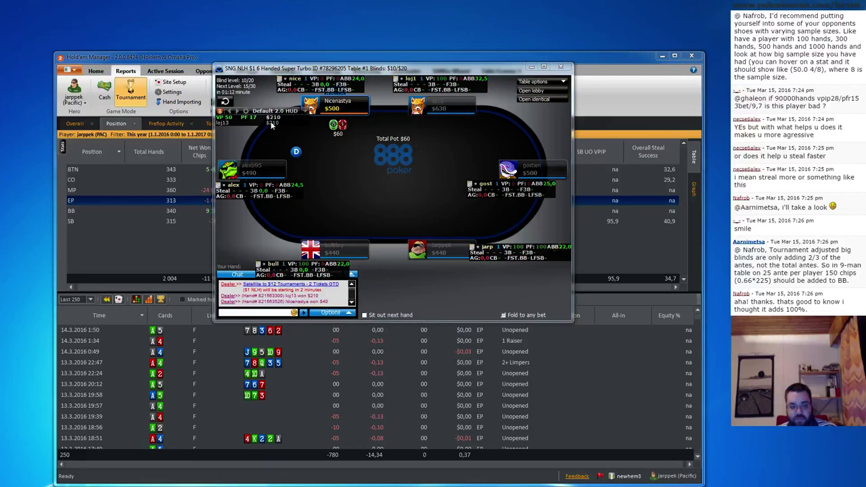
pyautogui.click(273, 125)
pyautogui.click(245, 129)
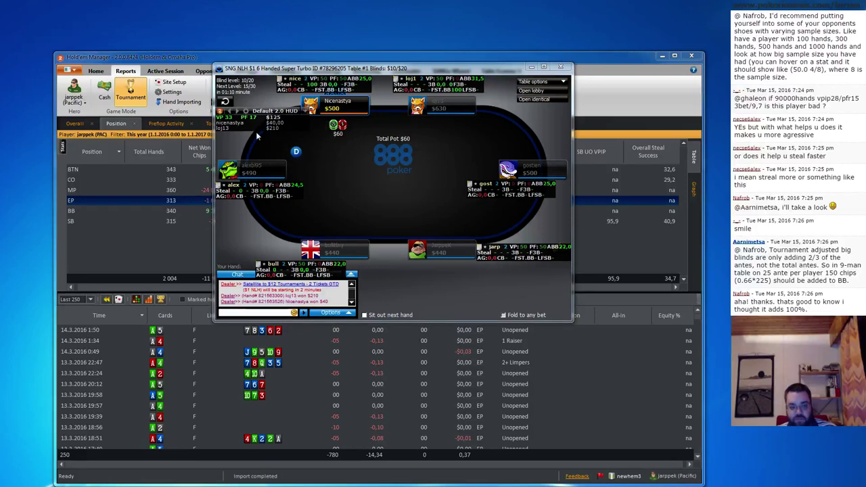
pyautogui.click(395, 279)
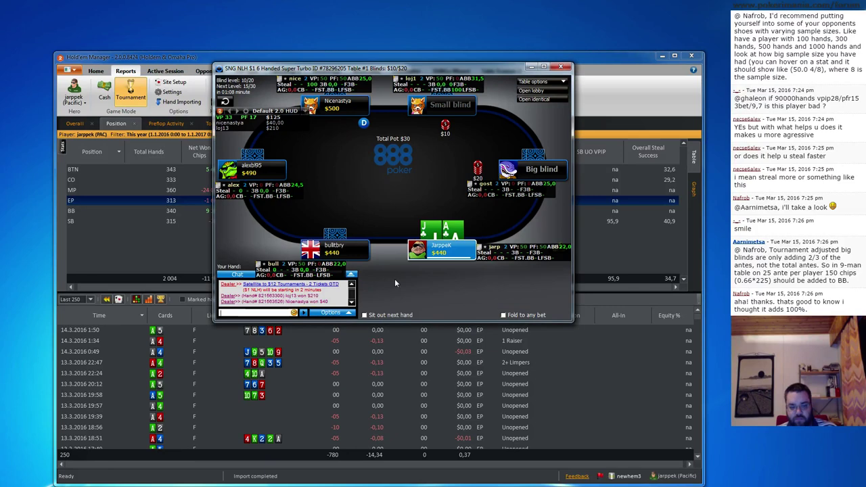
pyautogui.click(272, 131)
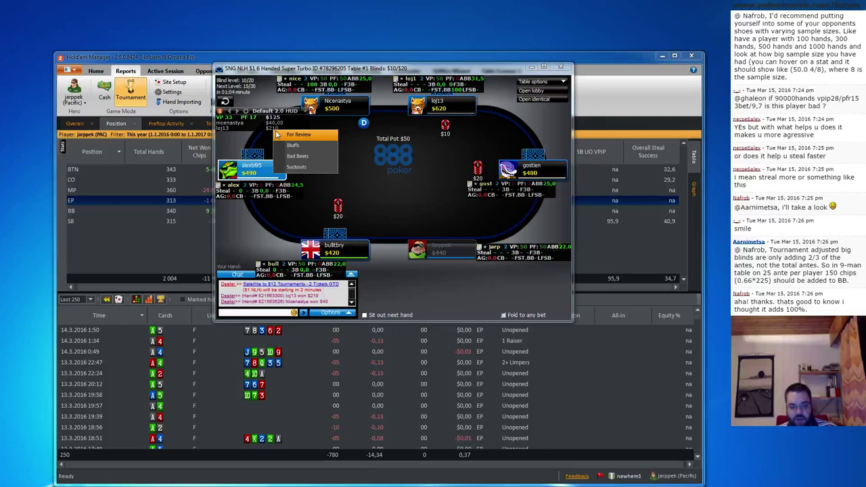
pyautogui.click(302, 136)
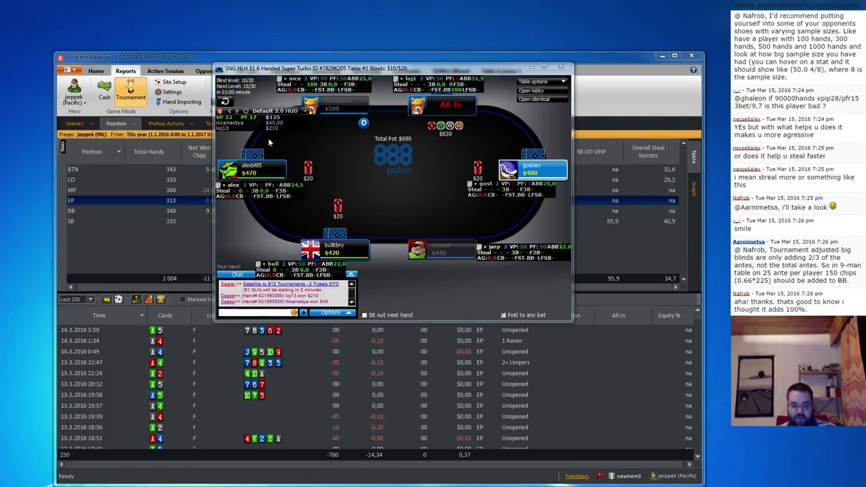
# - Switch back to Hold'em Manager and show the Overall report
pyautogui.click(160, 253)
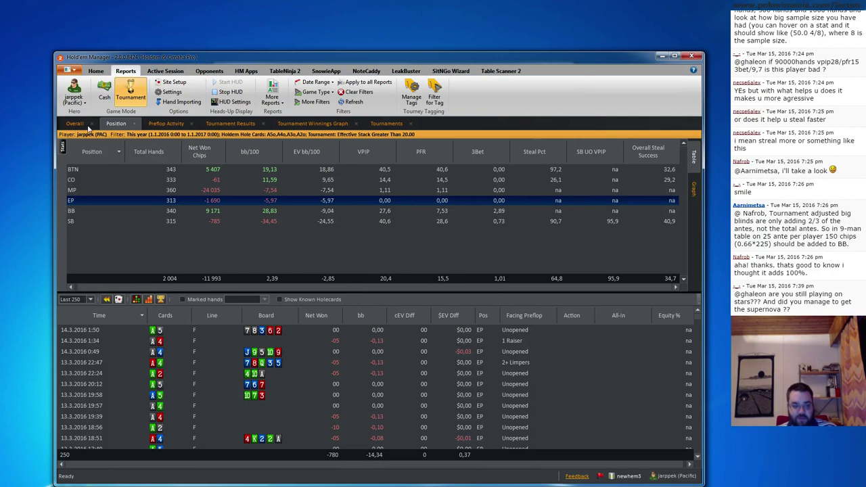
pyautogui.click(76, 124)
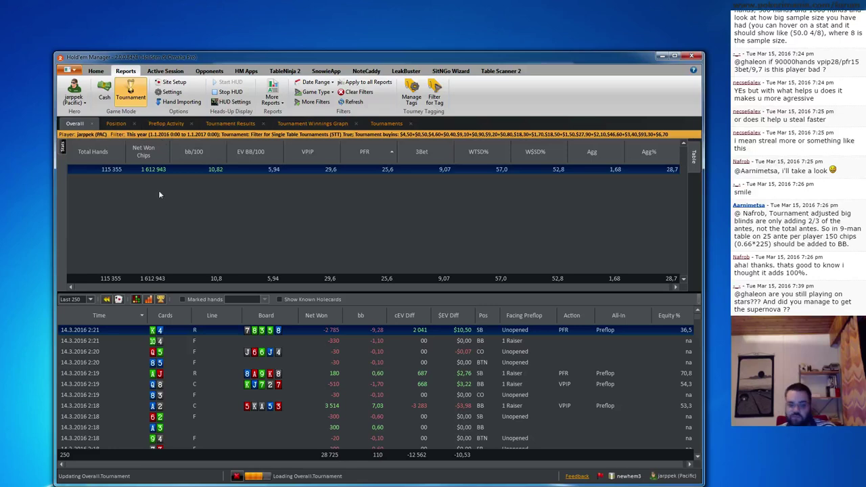
# - Limit the Overall report to Today and remove the Single Table Tournaments and tournament buyins filters
pyautogui.click(315, 82)
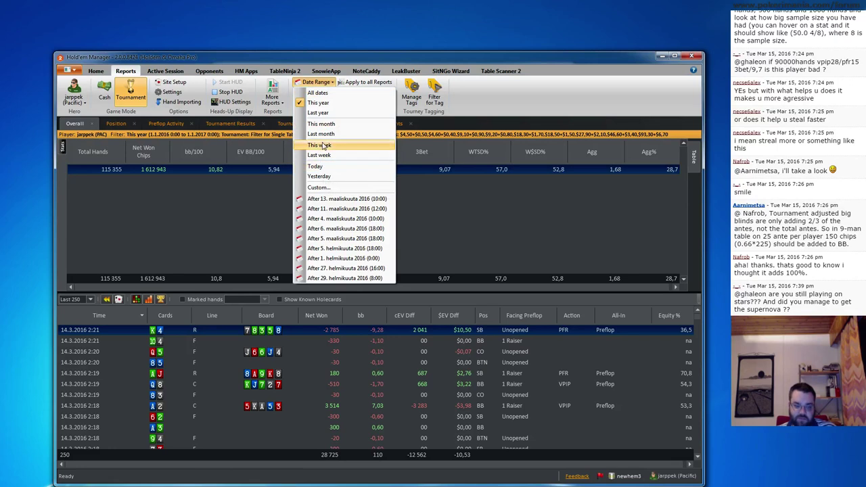
pyautogui.click(324, 170)
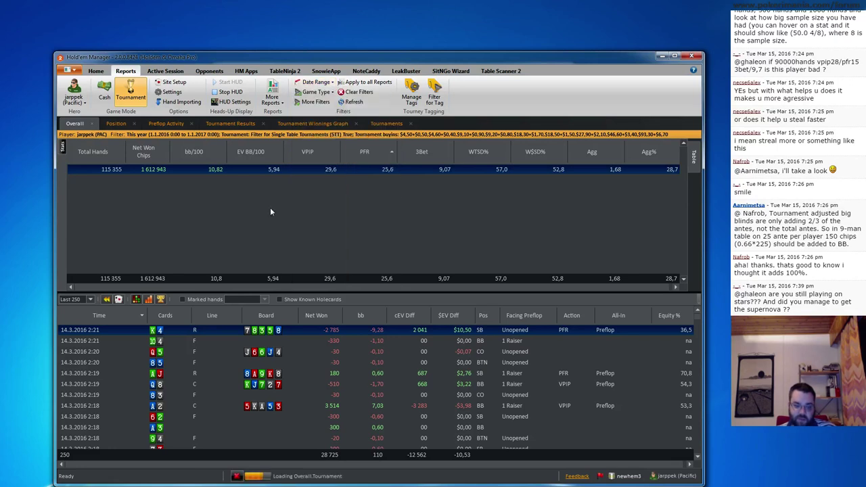
pyautogui.click(315, 102)
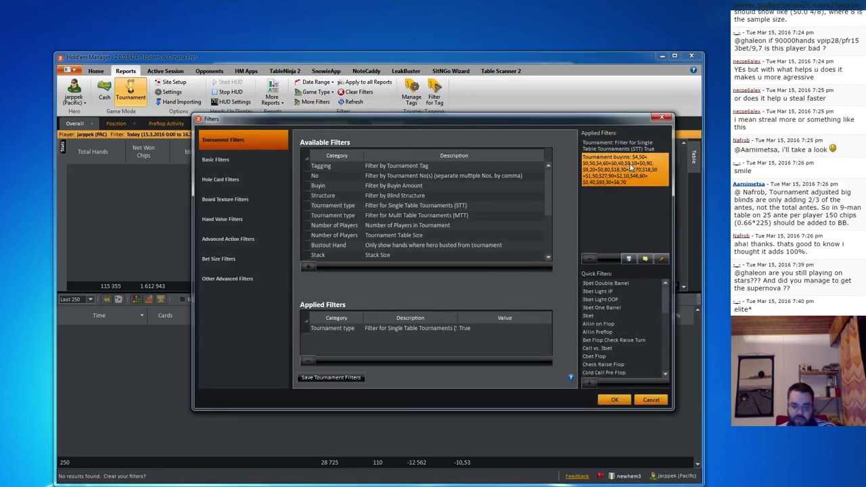
pyautogui.click(614, 400)
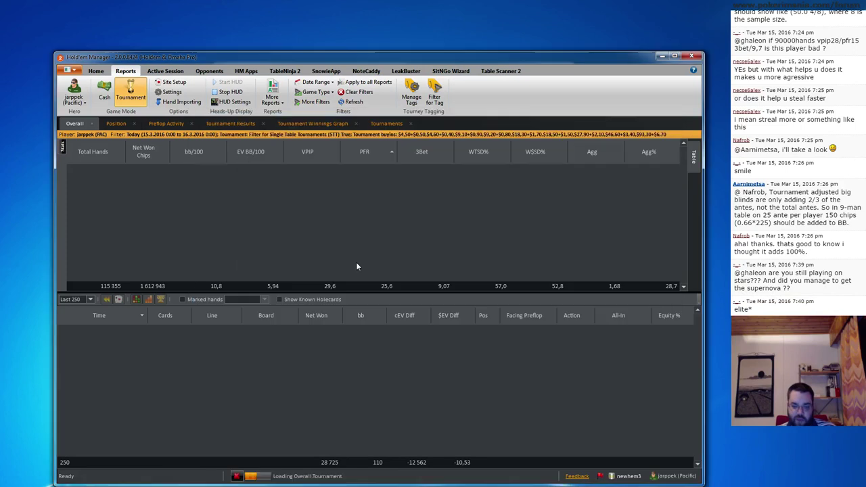
# - Show only marked hands in the hand list, switch the mark type to For Review, and set it back to ANY
pyautogui.click(184, 299)
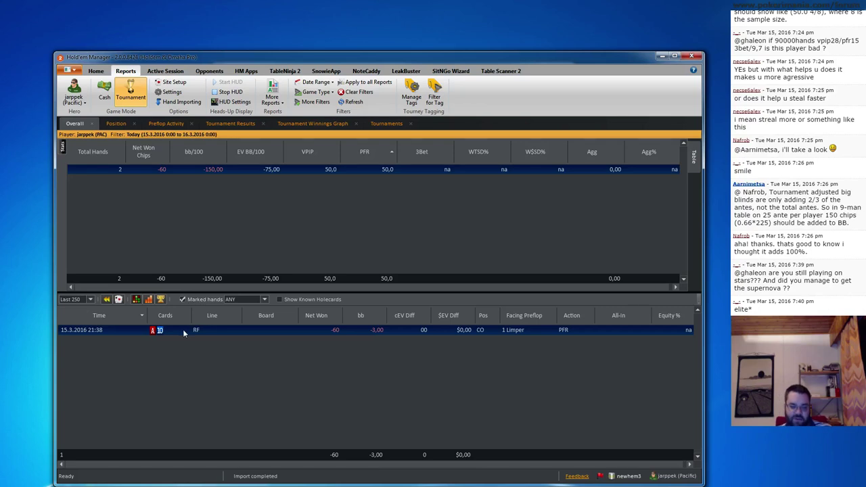
pyautogui.click(264, 299)
pyautogui.click(247, 320)
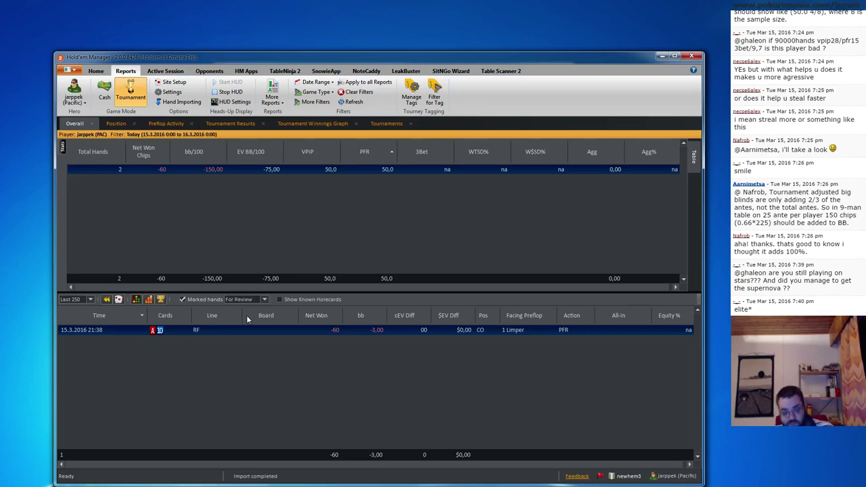
pyautogui.click(264, 299)
pyautogui.click(249, 309)
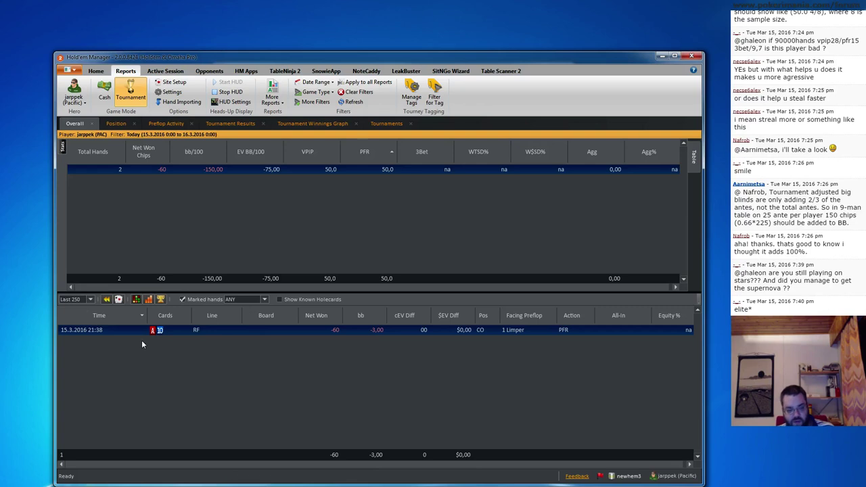
# - Minimize Hold'em Manager to reach the 888poker table, fold the Q3 hand and confirm the fold
pyautogui.click(663, 55)
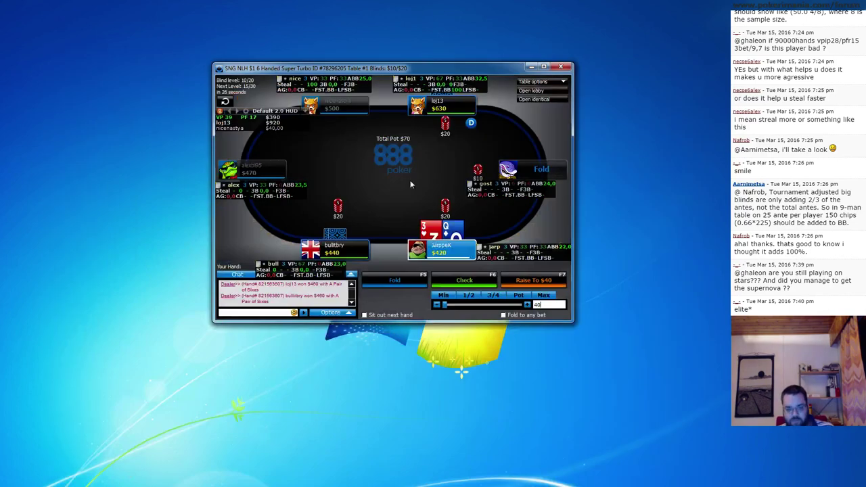
pyautogui.click(394, 280)
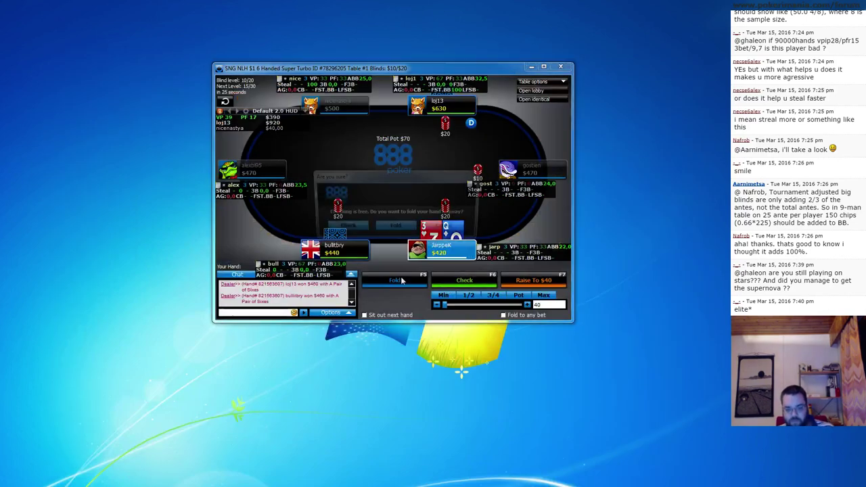
pyautogui.click(396, 229)
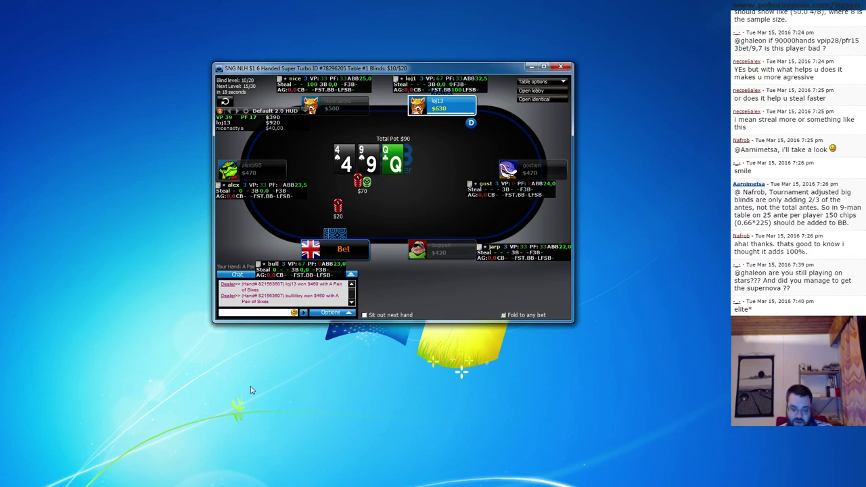
# - Switch back to Hold'em Manager, look through the categories of the general Settings dialog, and close it
pyautogui.hotkey('alt', 'Tab')
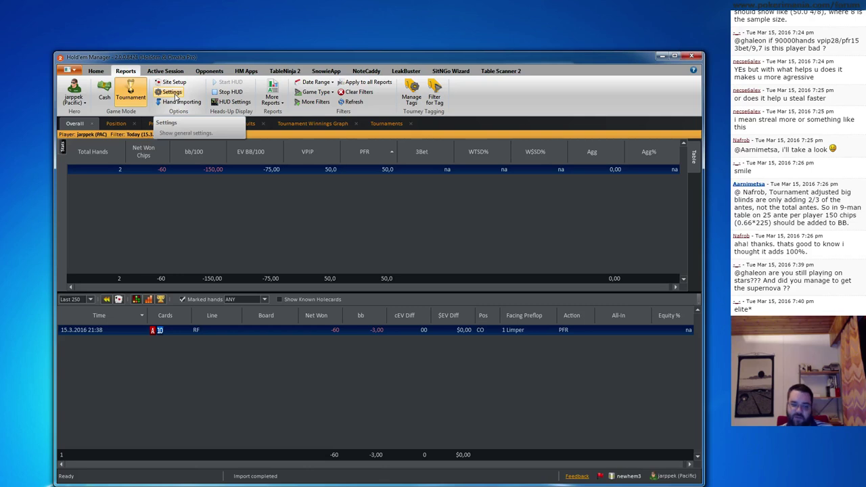
pyautogui.click(175, 94)
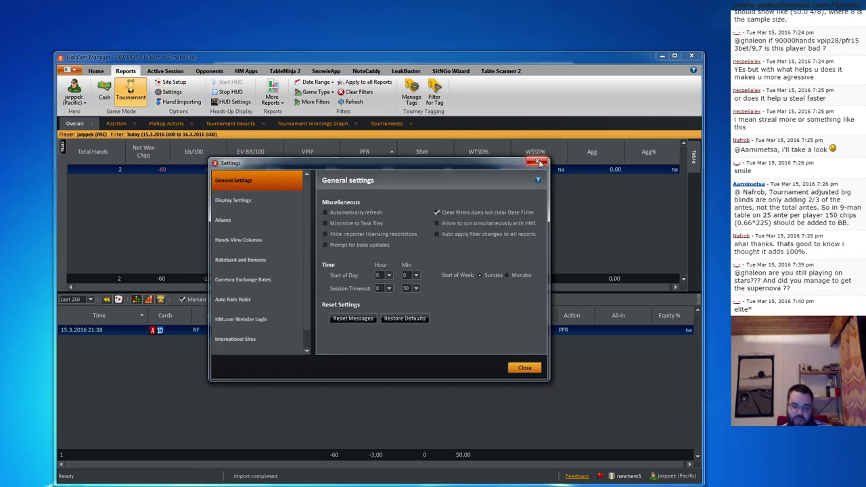
pyautogui.scroll(-1, 305, 251)
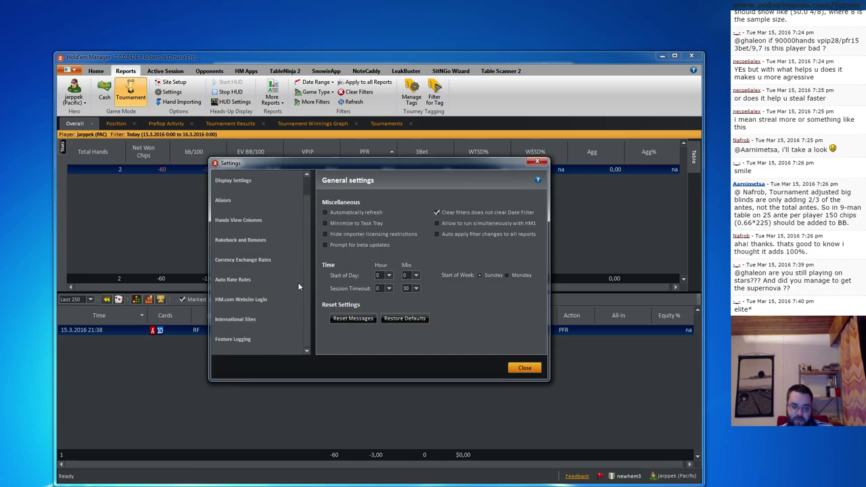
pyautogui.scroll(1, 297, 281)
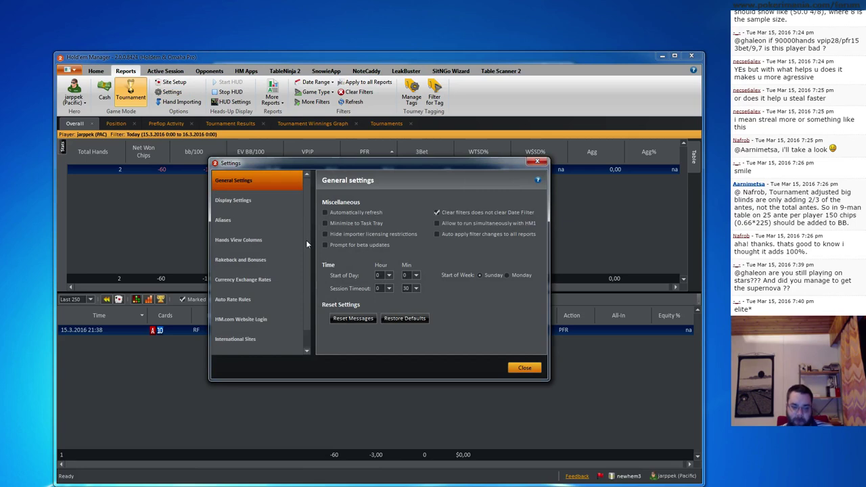
pyautogui.click(536, 161)
# - Minimize Hold'em Manager and raise all-in with the Q10 hand at the 888poker table
pyautogui.click(662, 56)
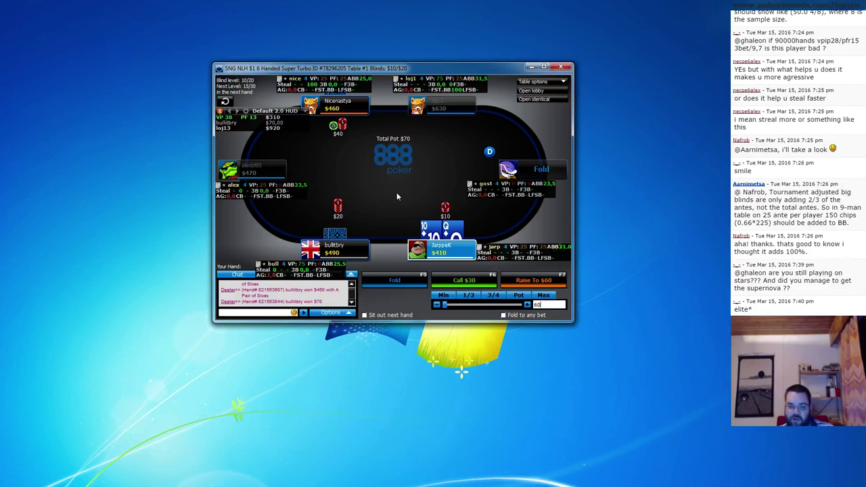
pyautogui.click(543, 295)
pyautogui.click(534, 281)
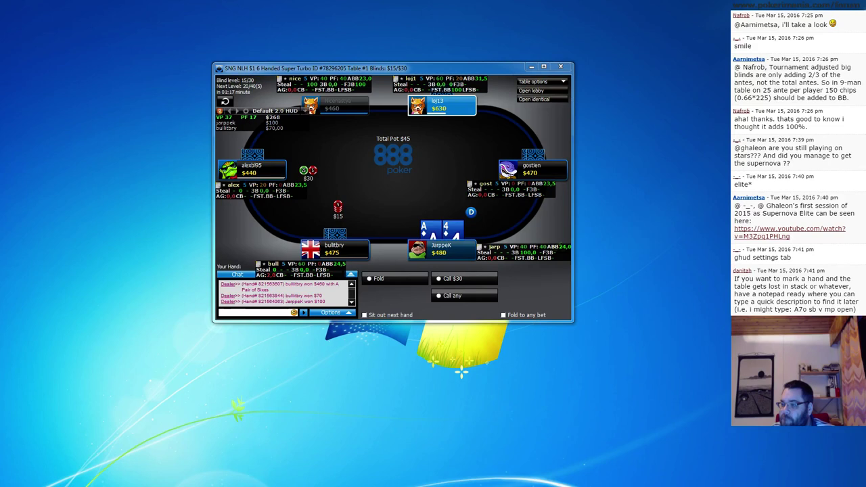
# - Switch to Hold'em Manager, move its window clear of the chat, and minimize it
pyautogui.hotkey('alt', 'Tab')
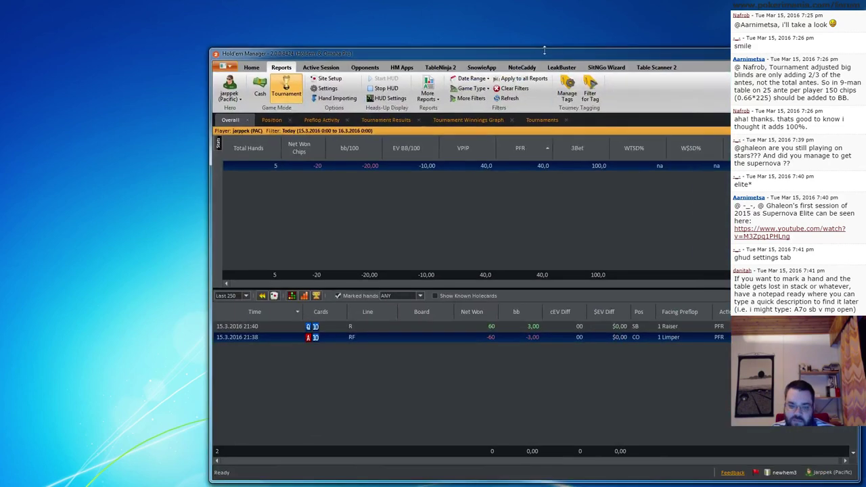
pyautogui.moveTo(559, 54); pyautogui.dragTo(416, 50)
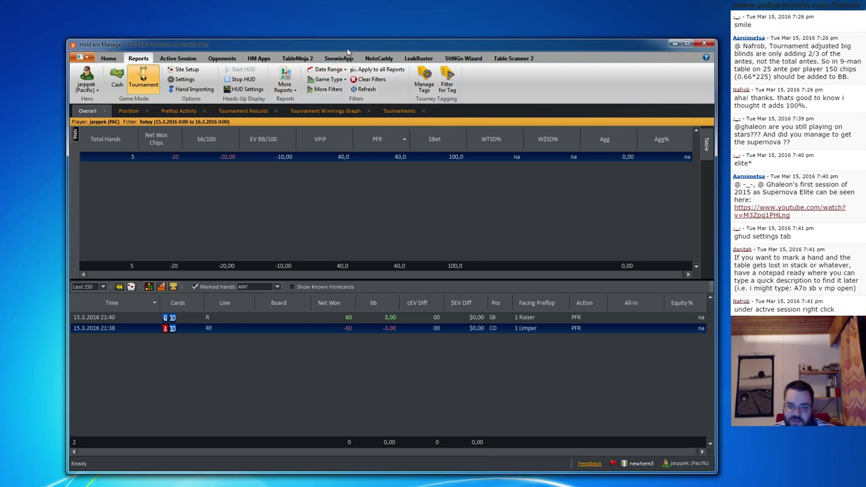
pyautogui.press('super+Down')
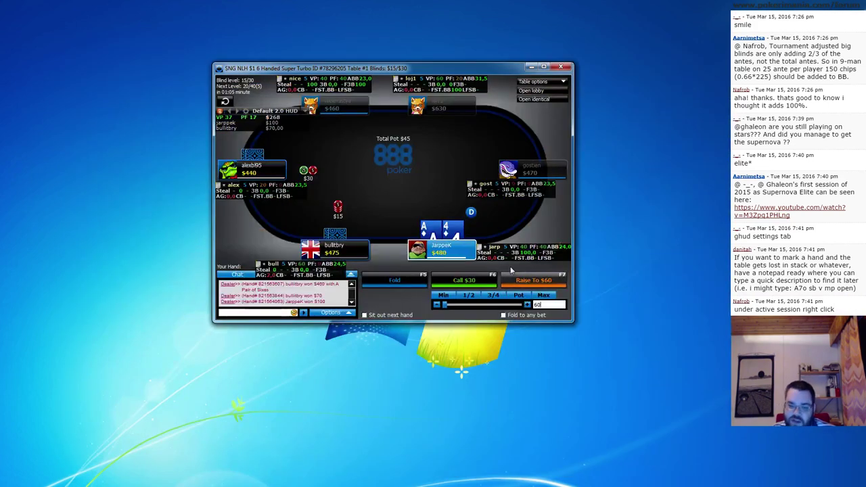
# - Raise all-in with the A4 hand at the 888poker table and minimize the table window
pyautogui.click(543, 295)
pyautogui.click(557, 282)
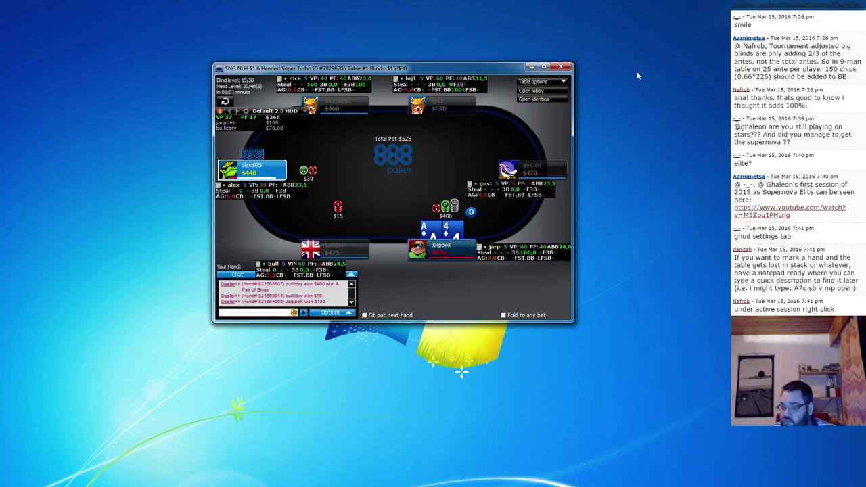
pyautogui.press('super+Down')
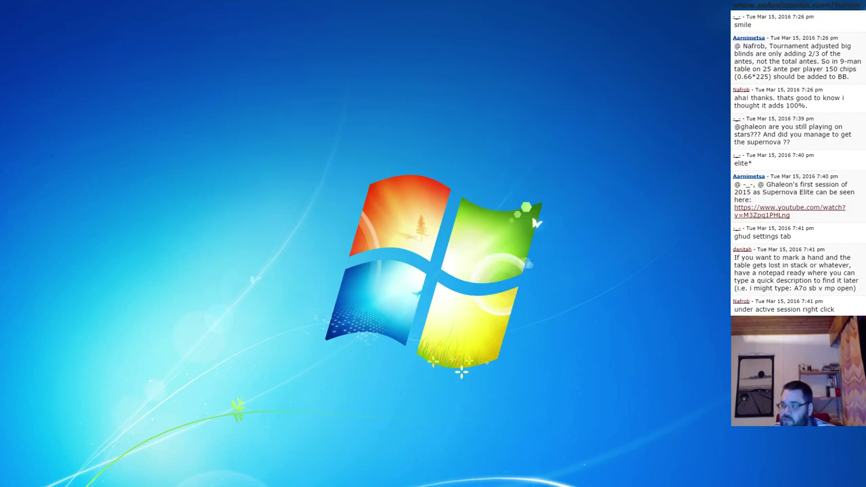
# - Switch back to Hold'em Manager, examine the HUD hotkeys and their hand-marking options, and cancel the HUD Settings
pyautogui.hotkey('alt', 'Tab')
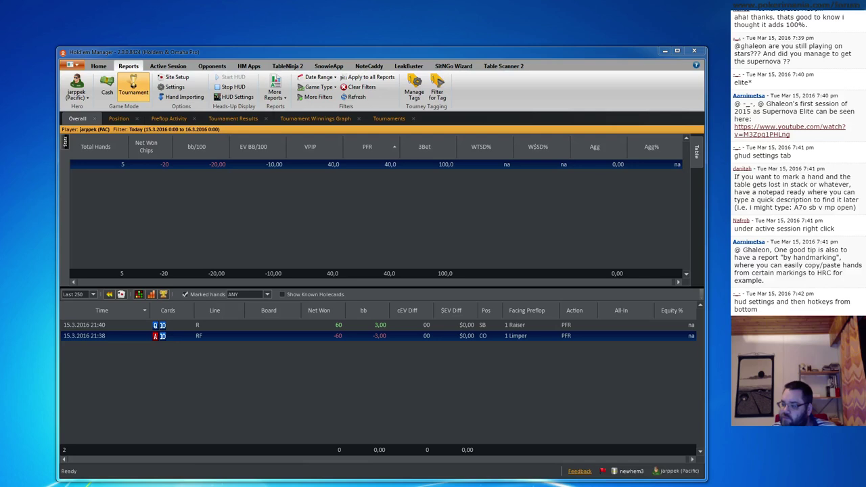
pyautogui.click(237, 97)
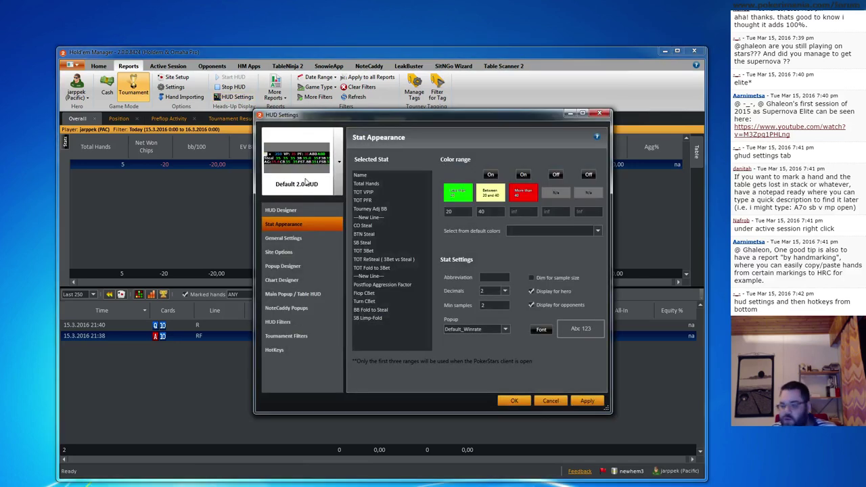
pyautogui.click(275, 350)
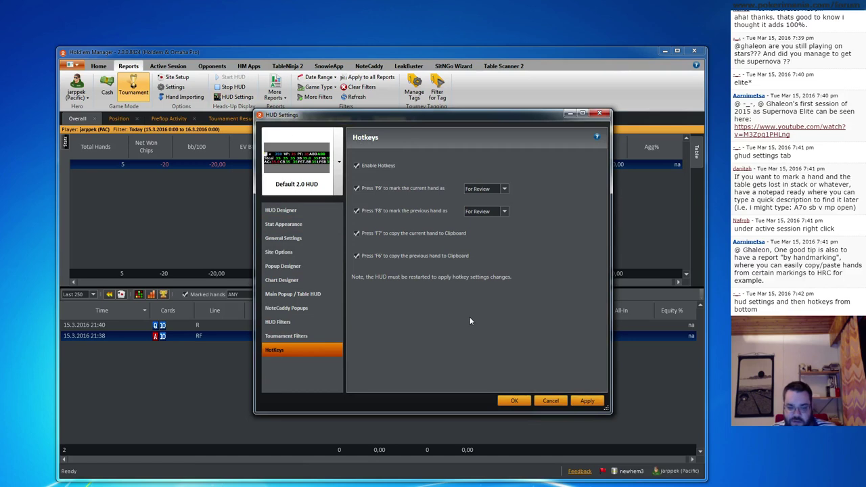
pyautogui.click(505, 212)
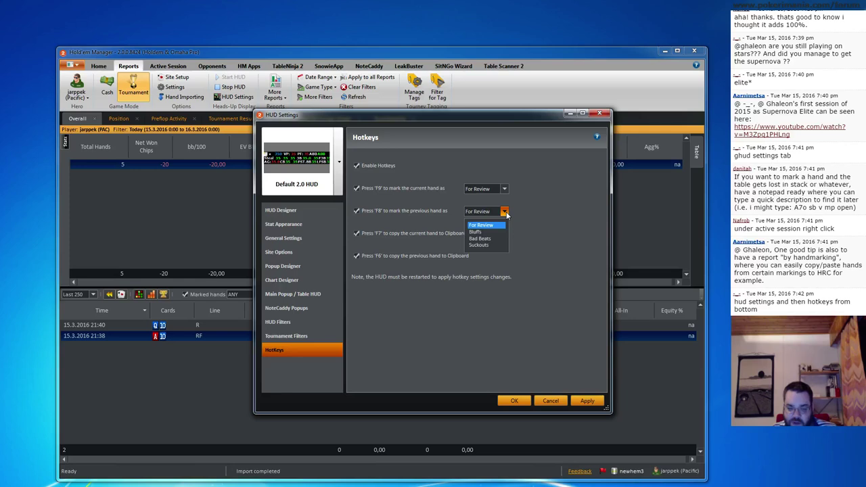
pyautogui.click(505, 213)
pyautogui.click(505, 189)
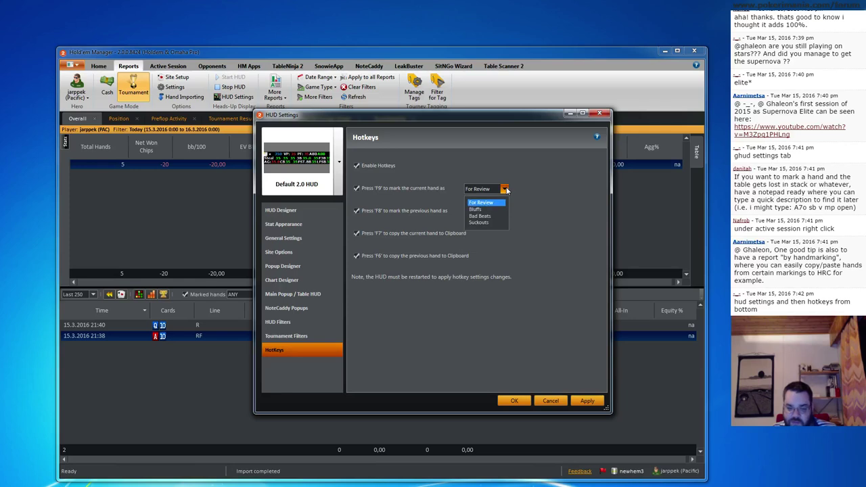
pyautogui.click(493, 202)
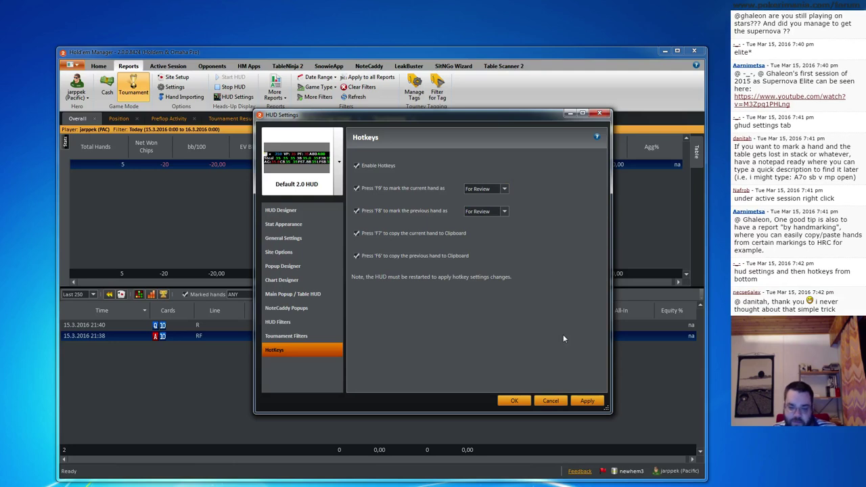
pyautogui.click(551, 400)
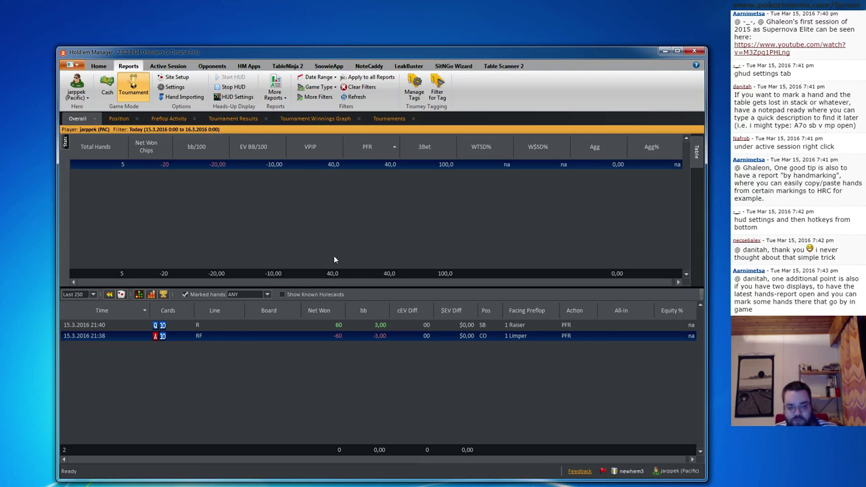
# - Turn off the marked hands restriction so the hand list shows all of today's hands
pyautogui.click(186, 296)
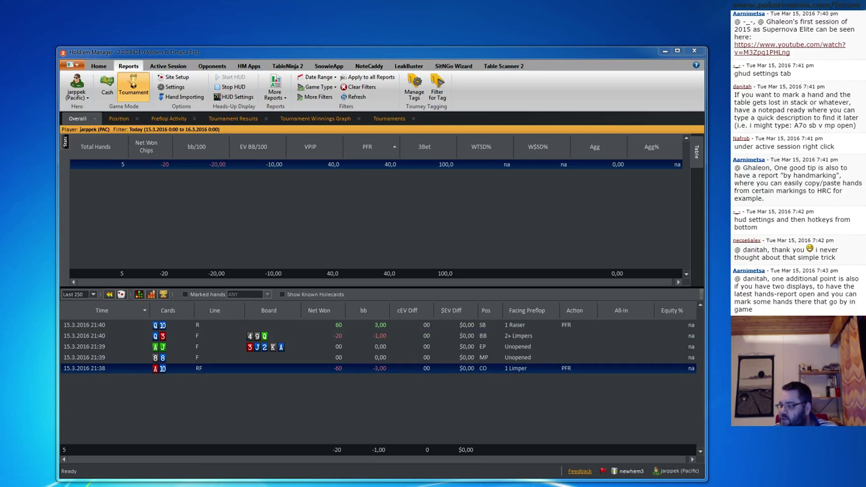
# - Open the report's additional filters and examine the Tournament, Basic, Hole Card, Board Texture, Hand Value and Advanced Action categories
pyautogui.click(322, 99)
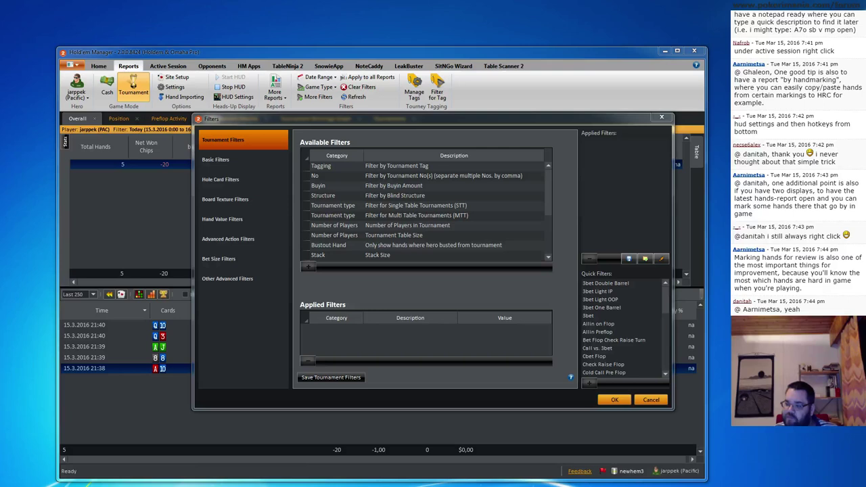
pyautogui.click(526, 228)
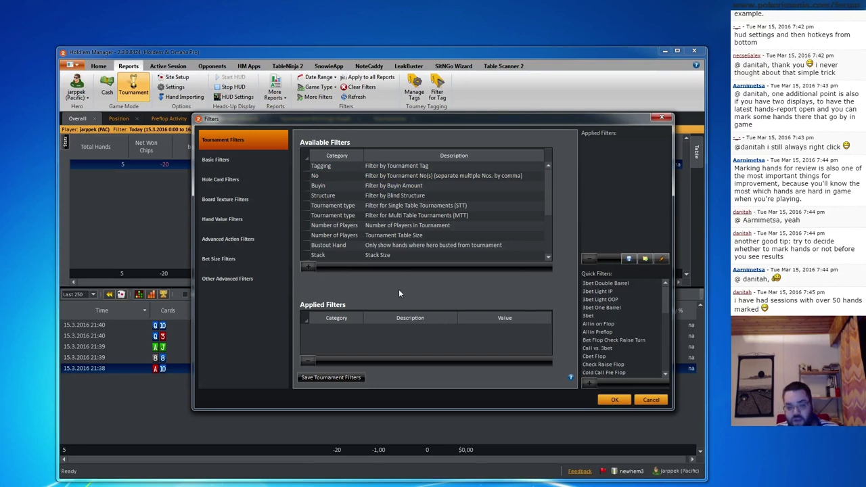
pyautogui.click(237, 157)
pyautogui.click(246, 138)
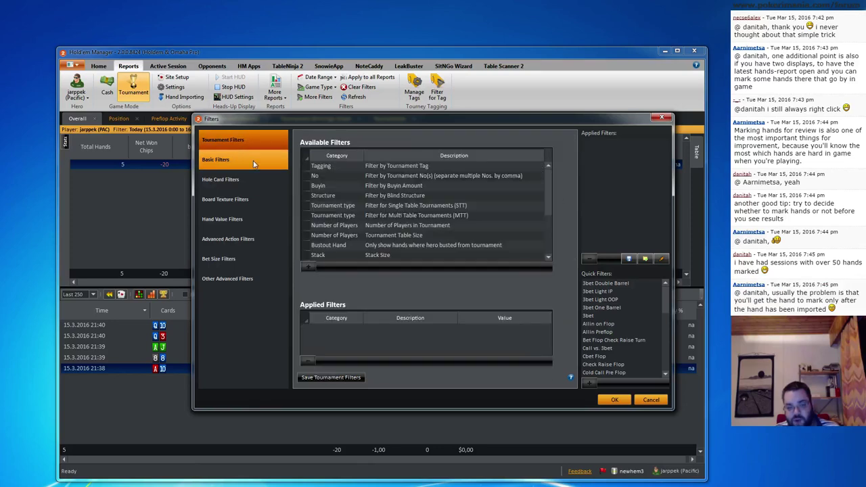
pyautogui.click(248, 160)
pyautogui.click(254, 183)
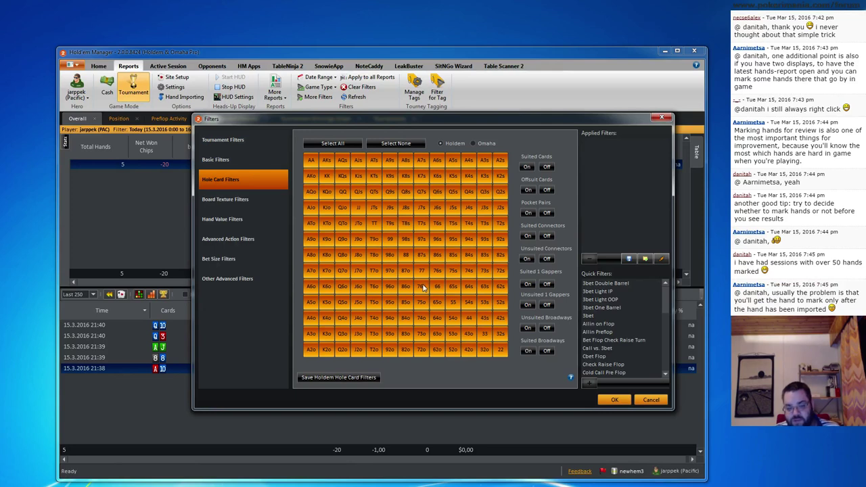
pyautogui.click(251, 206)
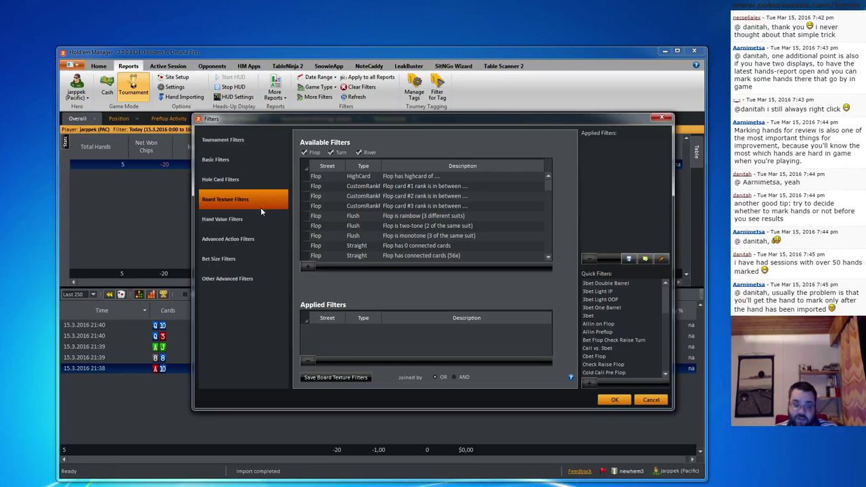
pyautogui.click(261, 222)
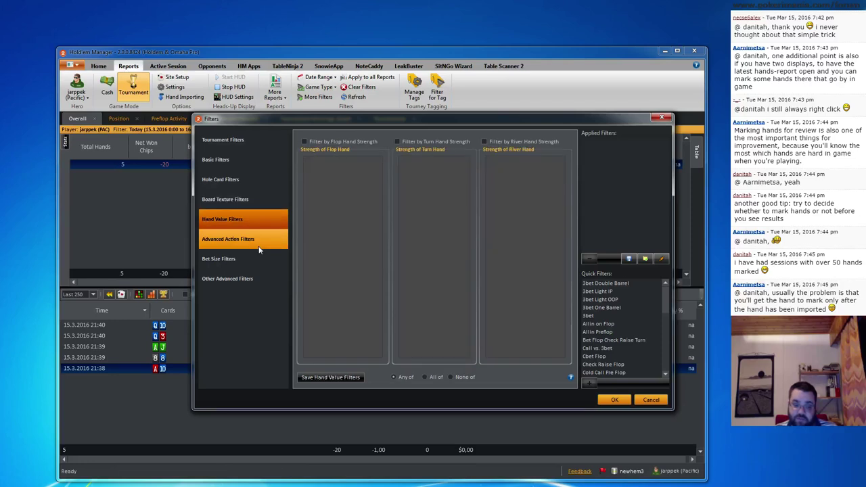
pyautogui.click(260, 240)
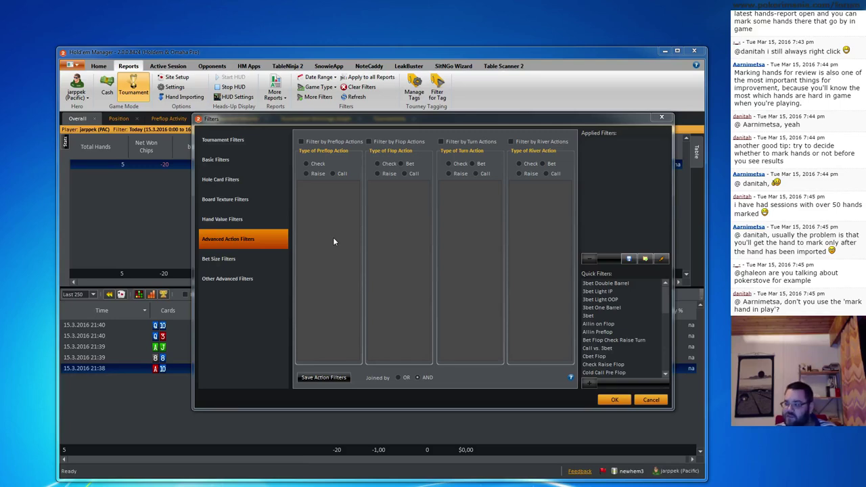
# - Enable filtering by preflop actions and choose Raise as the preflop action
pyautogui.click(329, 142)
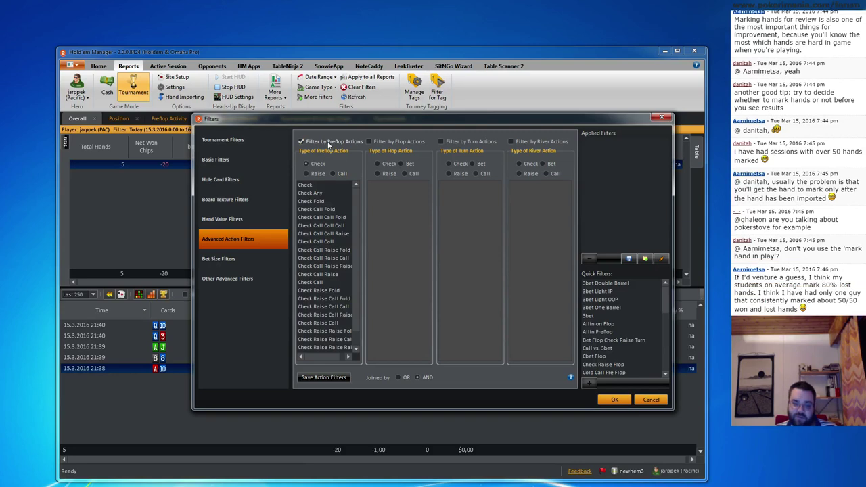
pyautogui.click(307, 173)
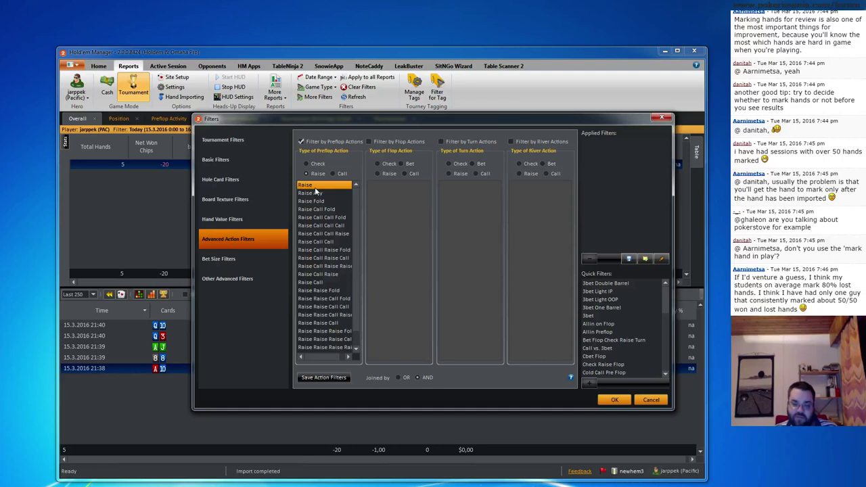
pyautogui.click(319, 274)
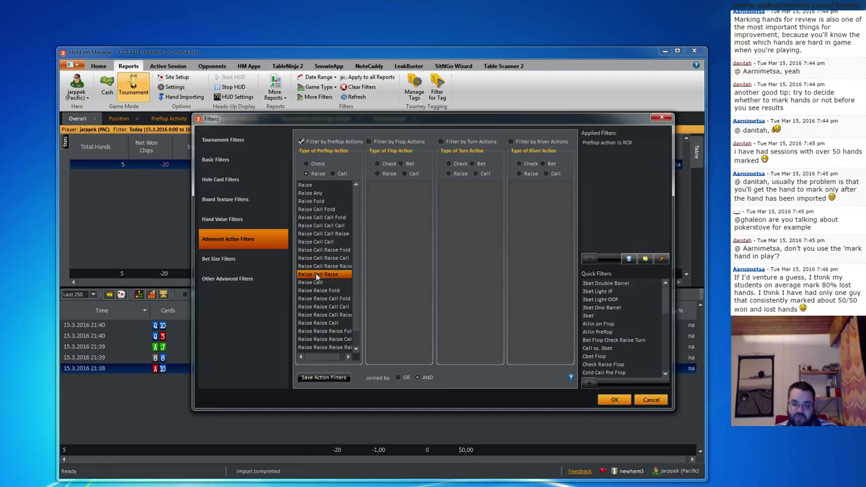
pyautogui.click(306, 185)
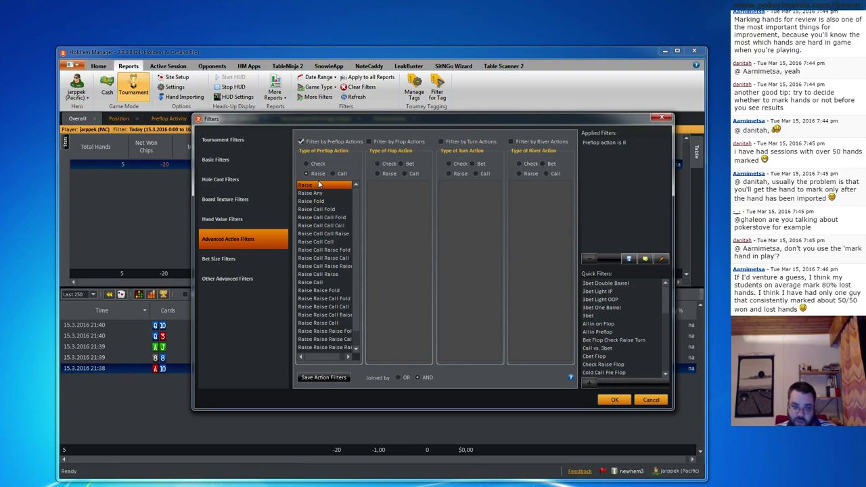
# - Enable filtering by flop actions, try the Bet Fold and Bet Call lines, and choose Bet Any instead
pyautogui.click(368, 142)
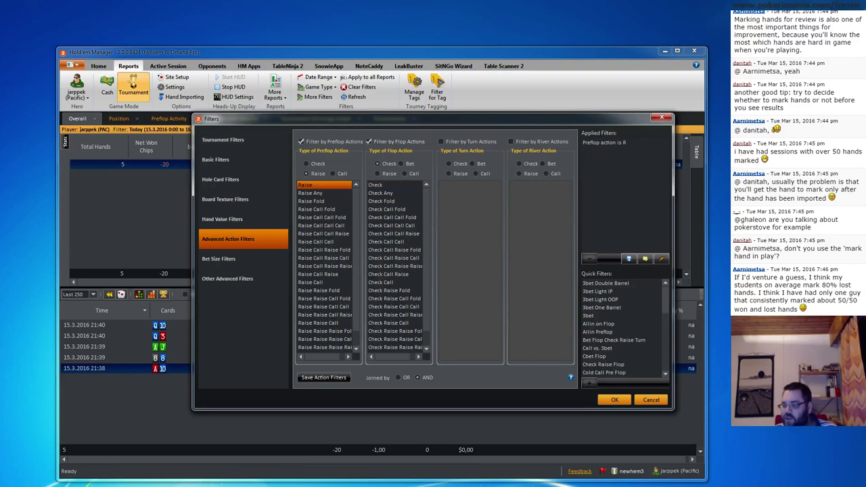
pyautogui.click(401, 165)
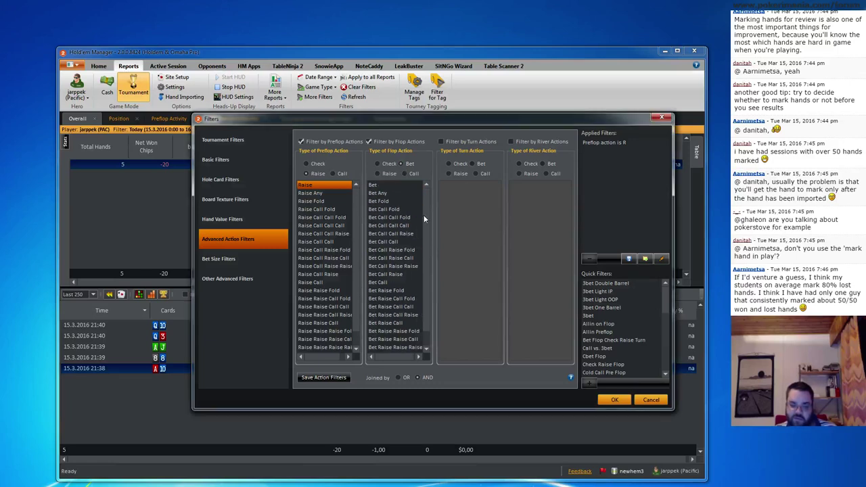
pyautogui.scroll(-1, 427, 224)
pyautogui.scroll(1, 427, 250)
pyautogui.click(391, 202)
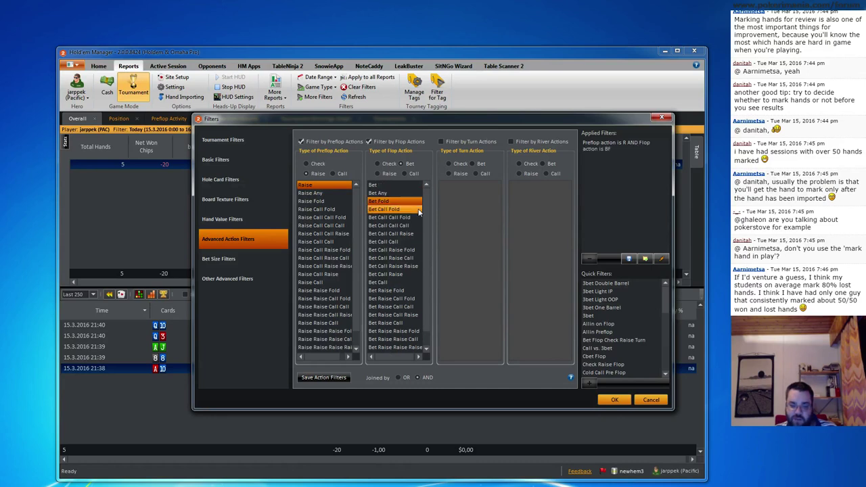
pyautogui.scroll(-1, 425, 216)
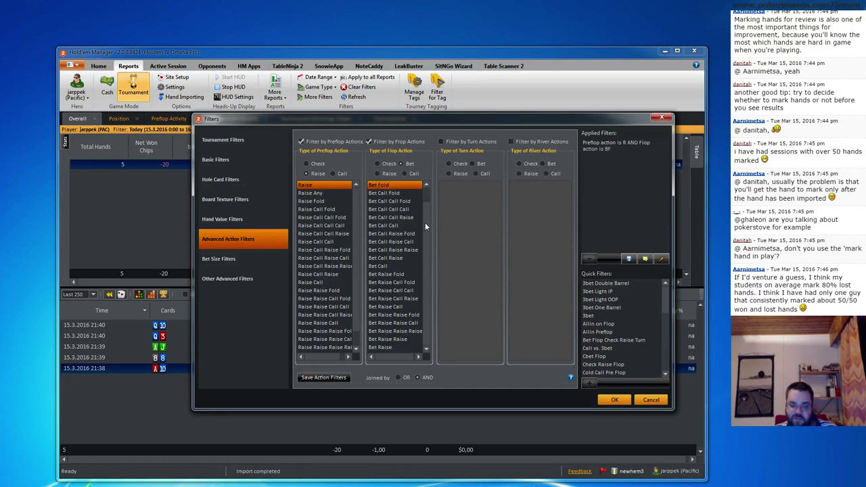
pyautogui.click(409, 266)
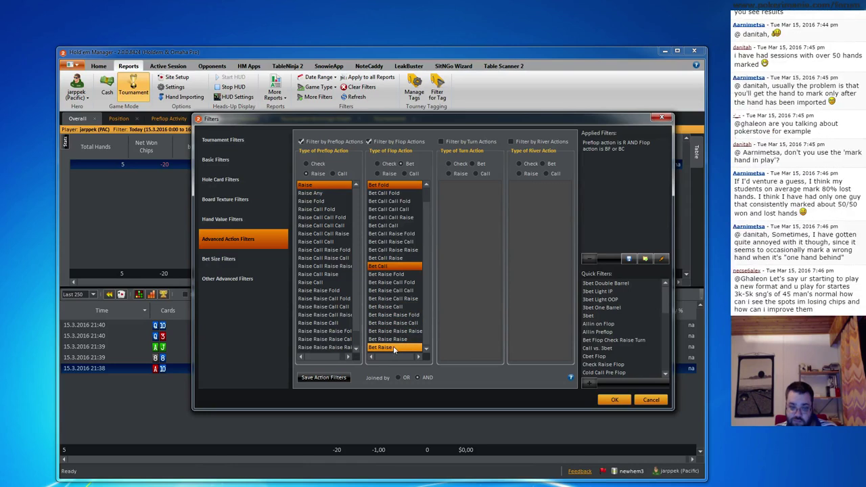
pyautogui.click(393, 266)
pyautogui.click(387, 186)
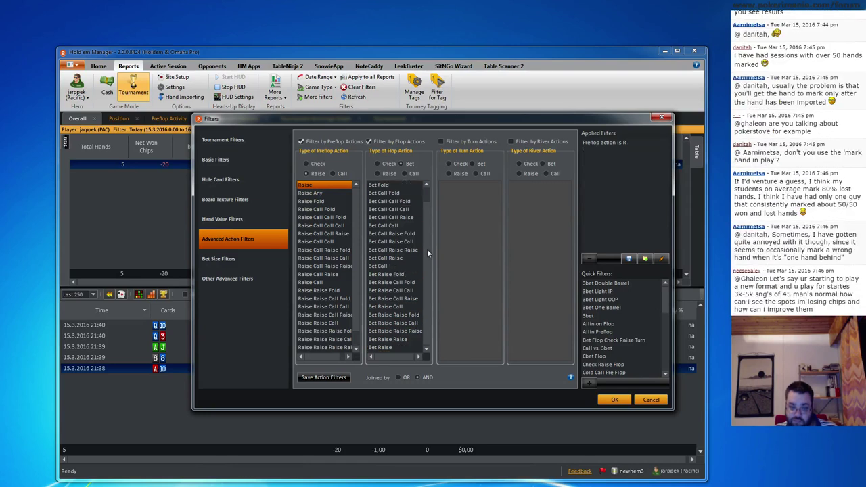
pyautogui.scroll(1, 394, 196)
pyautogui.click(394, 194)
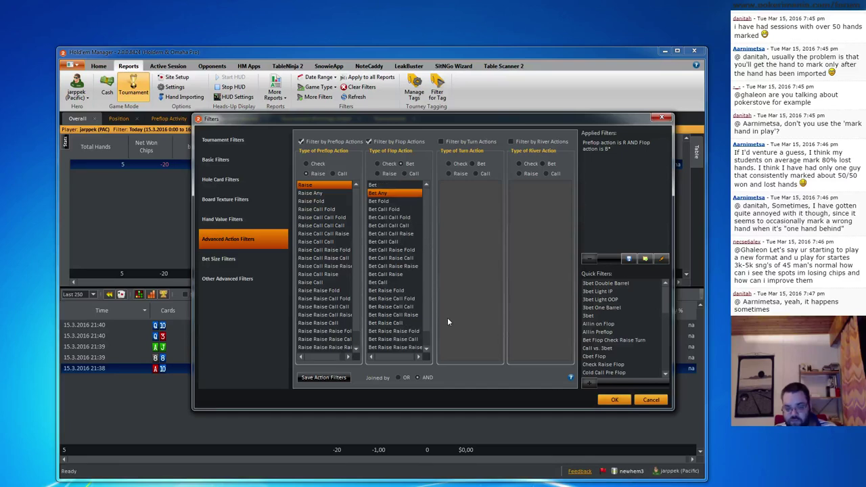
# - Examine the Bet Size, Other Advanced and Tournament filter categories, and close the Filters dialog without applying anything
pyautogui.click(244, 259)
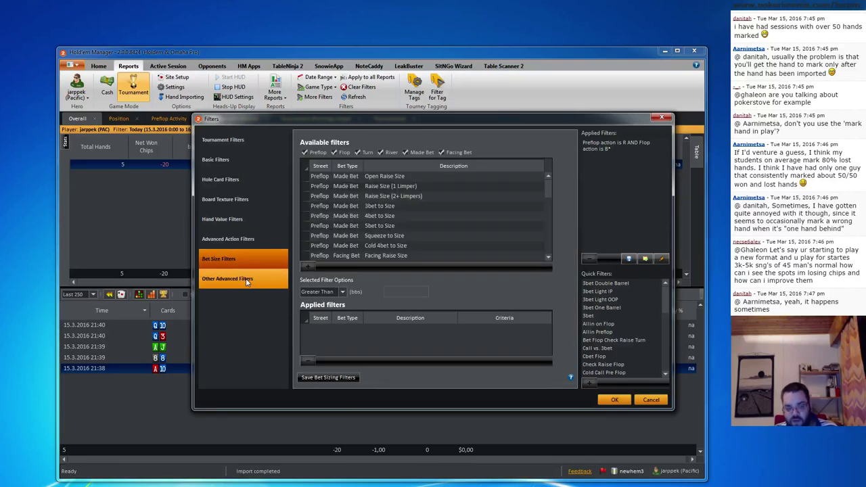
pyautogui.click(246, 282)
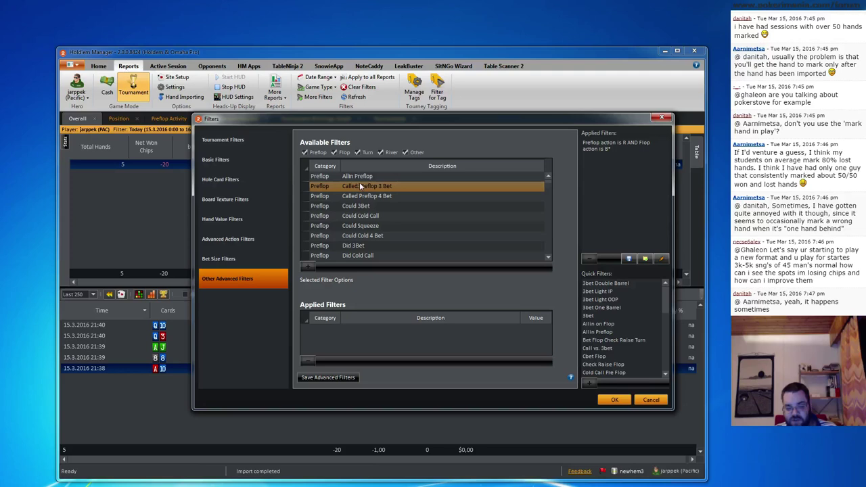
pyautogui.click(402, 177)
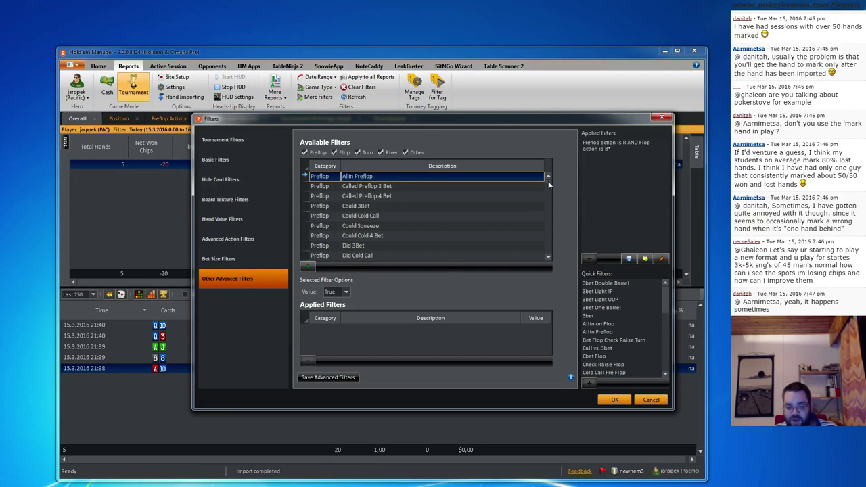
pyautogui.moveTo(549, 185); pyautogui.dragTo(649, 170)
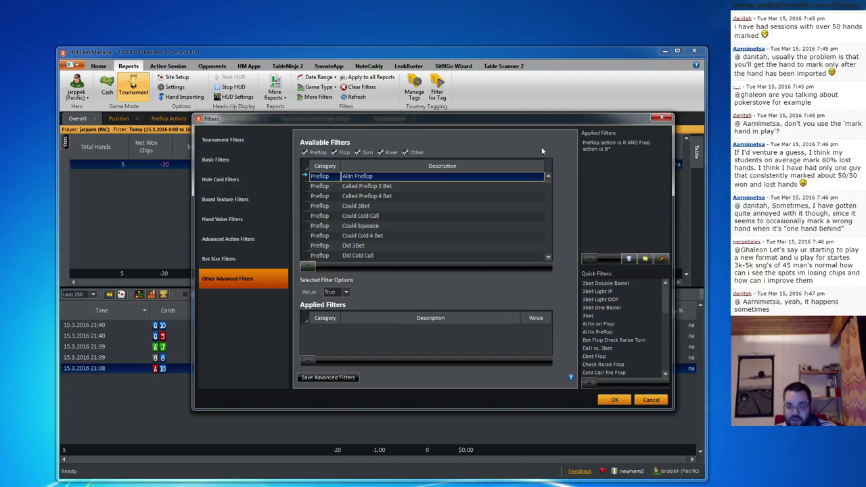
pyautogui.click(230, 143)
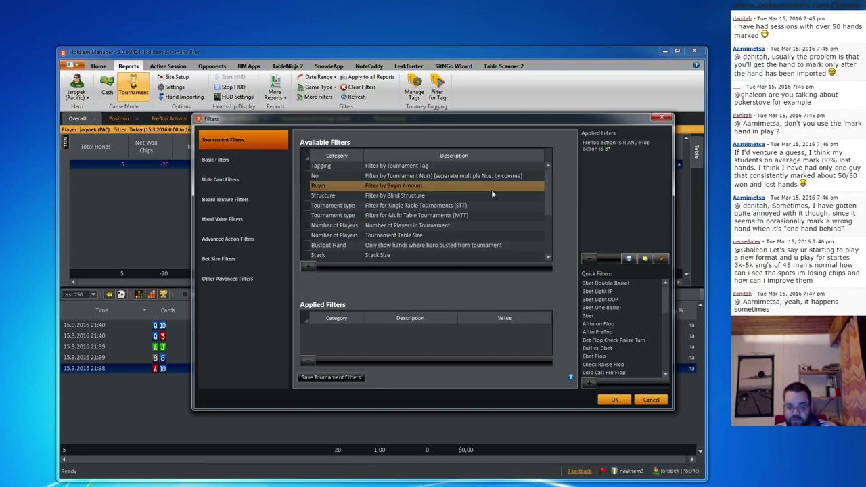
pyautogui.click(661, 119)
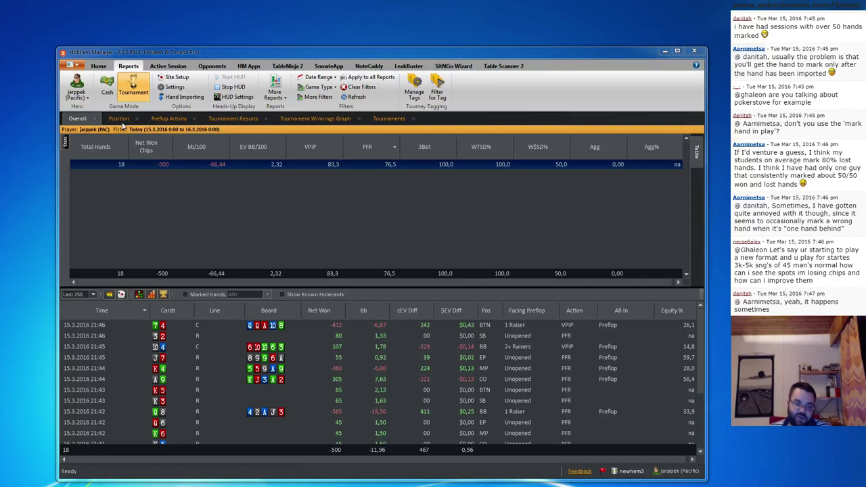
# - Remove the hole cards filter and the effective stack filter from the Position report and apply the change
pyautogui.click(119, 118)
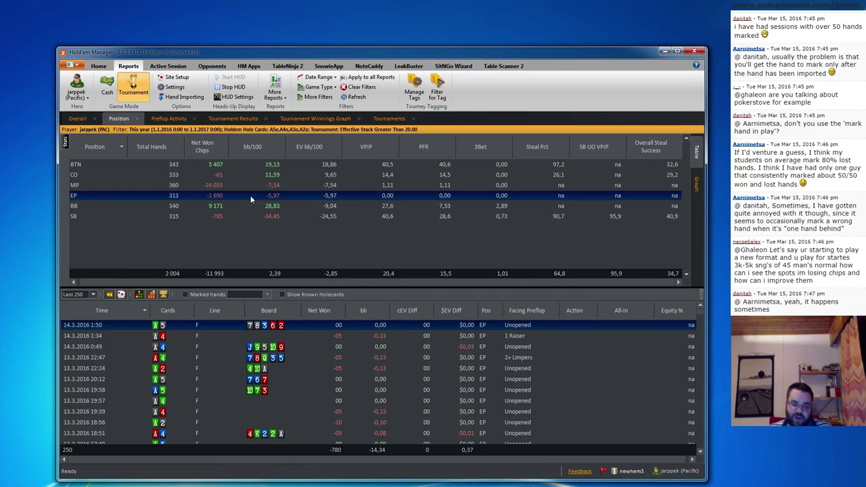
pyautogui.click(317, 96)
pyautogui.click(609, 145)
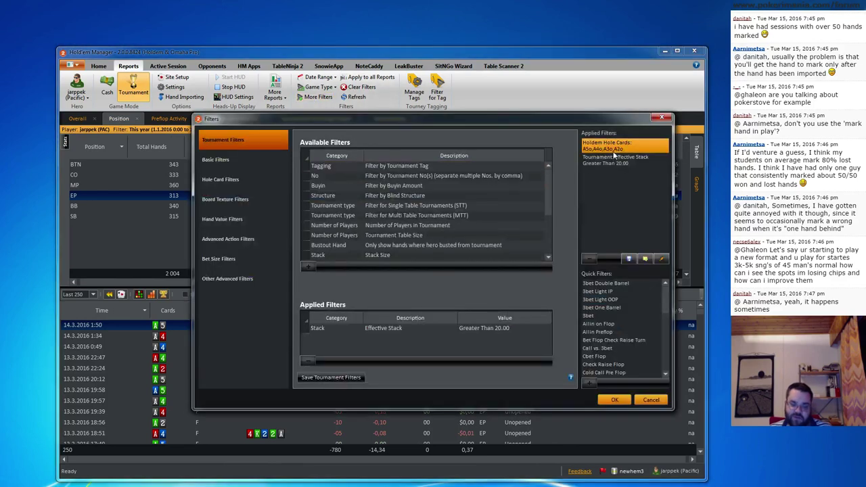
pyautogui.click(589, 258)
pyautogui.click(588, 259)
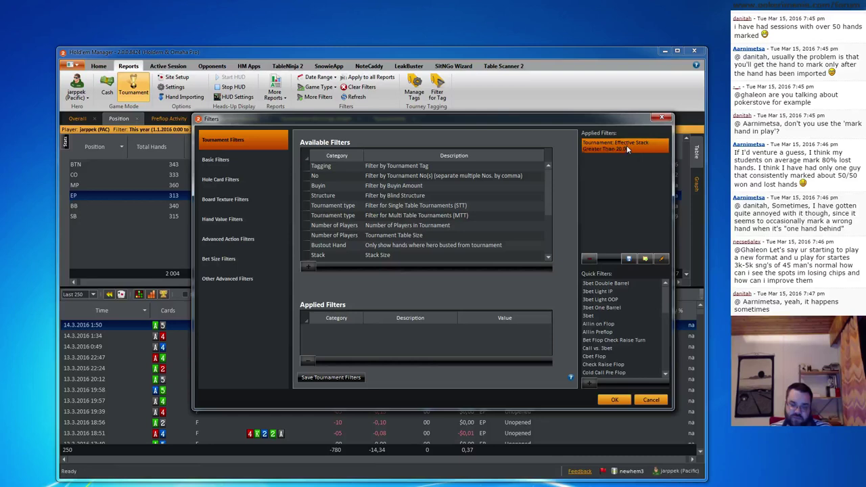
pyautogui.click(589, 258)
pyautogui.click(614, 399)
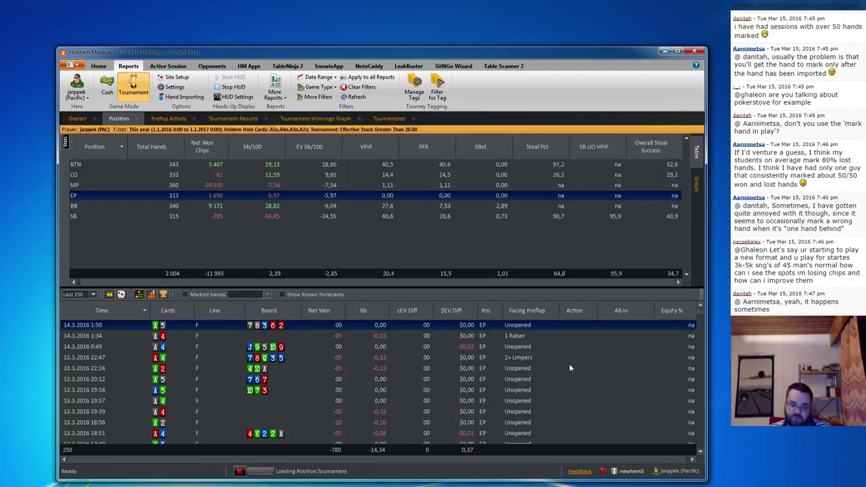